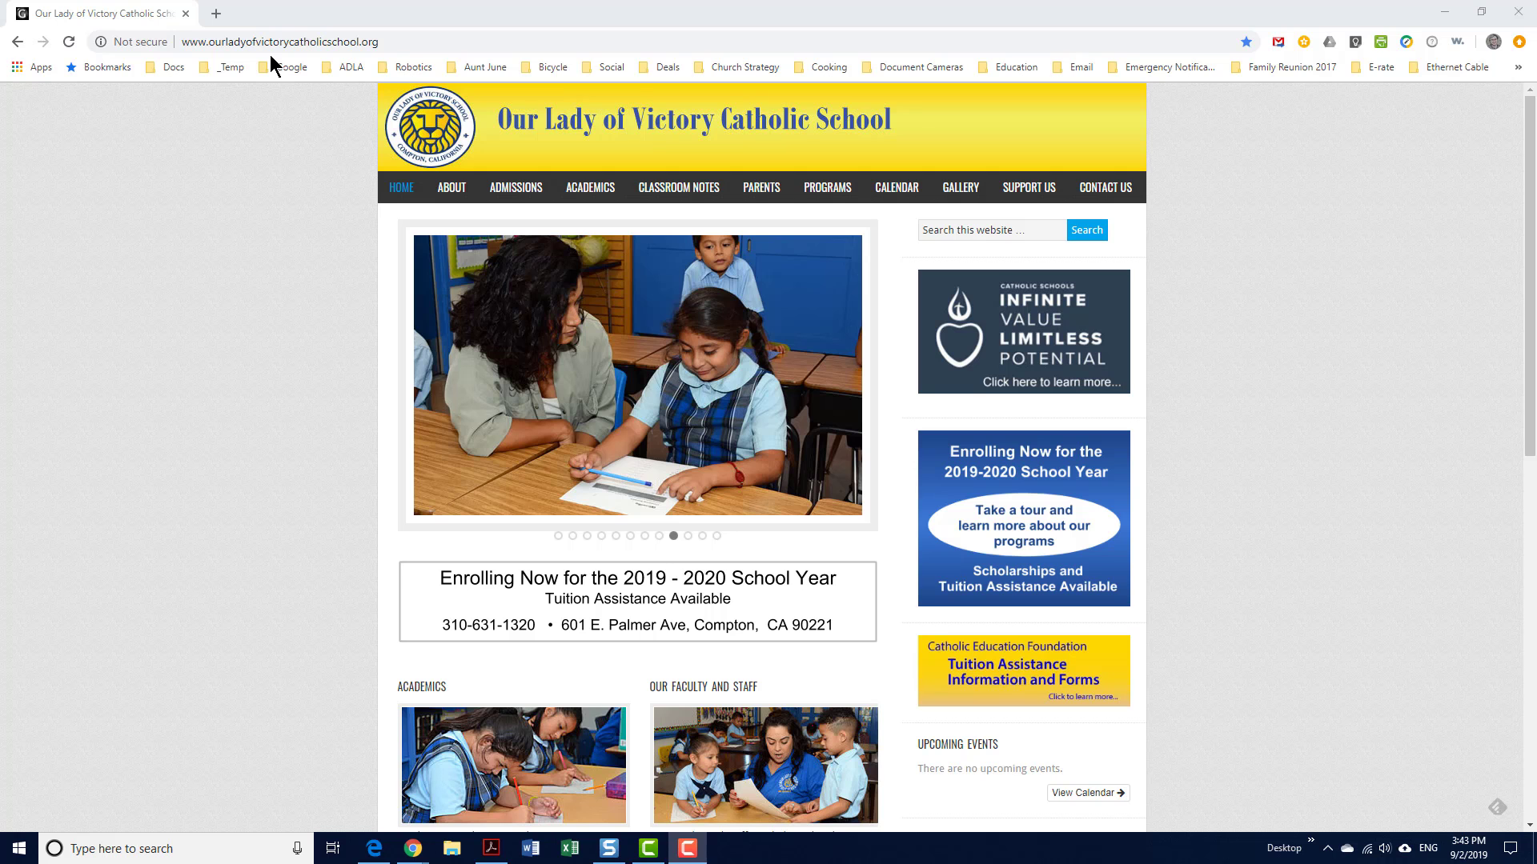
Go to the school site's login page through the LOG IN link in the homepage footer
scroll(967, 670, "down", 4)
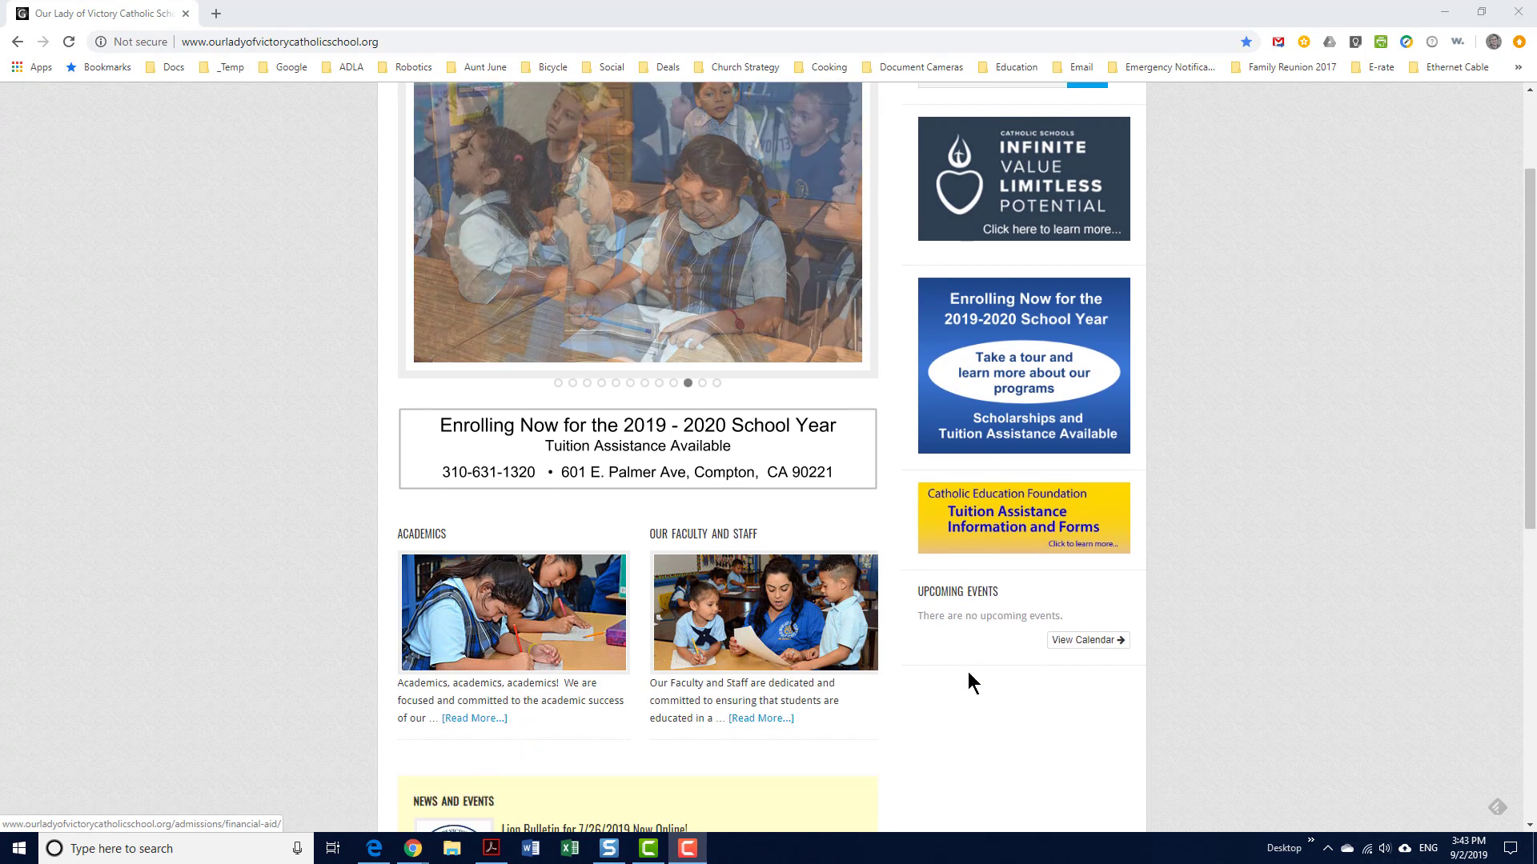
scroll(968, 682, "down", 6)
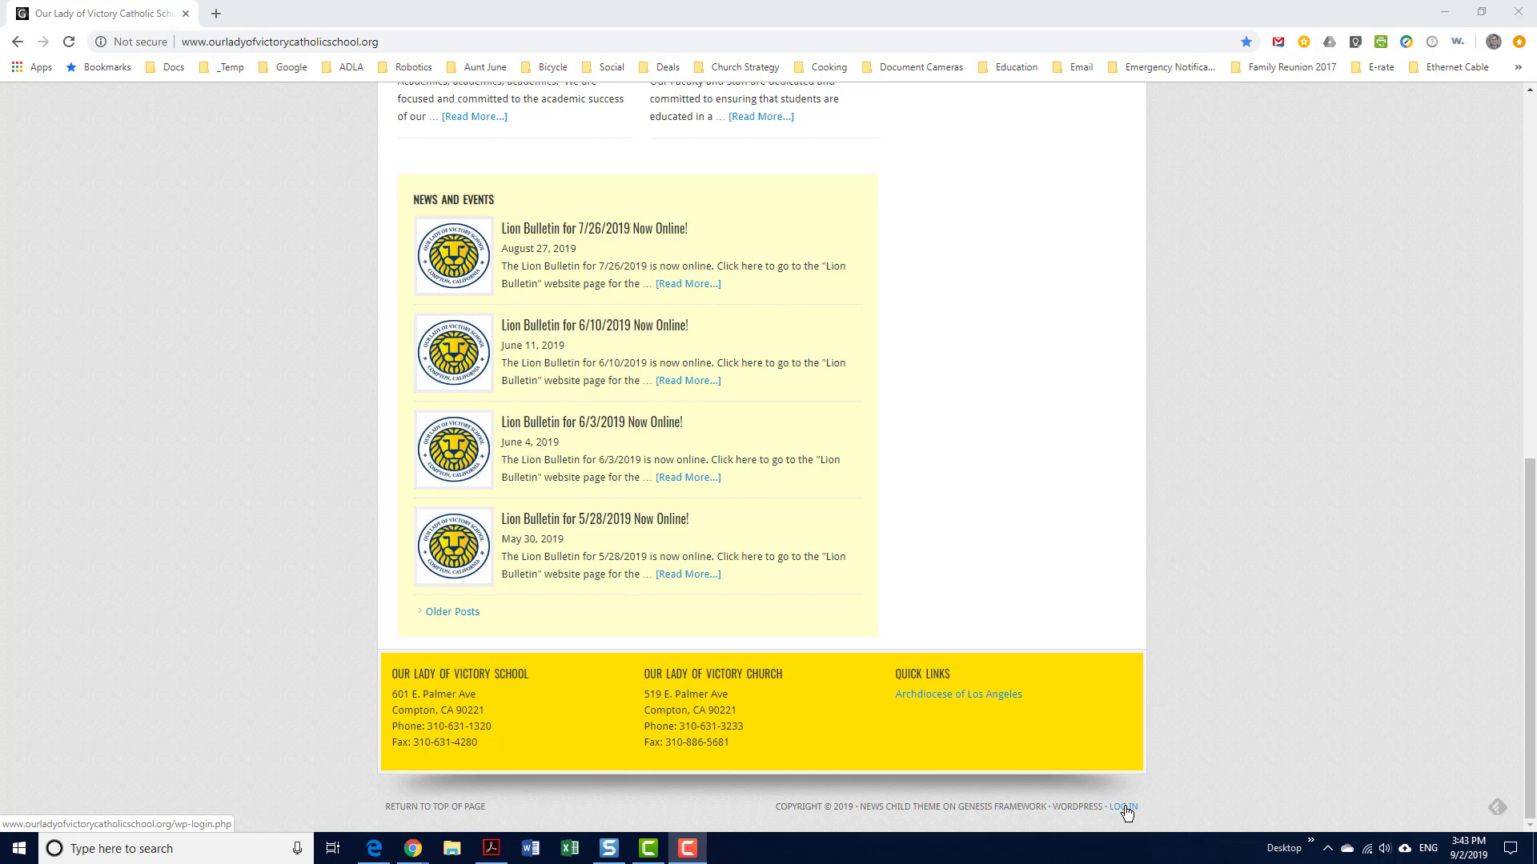
left_click(1124, 808)
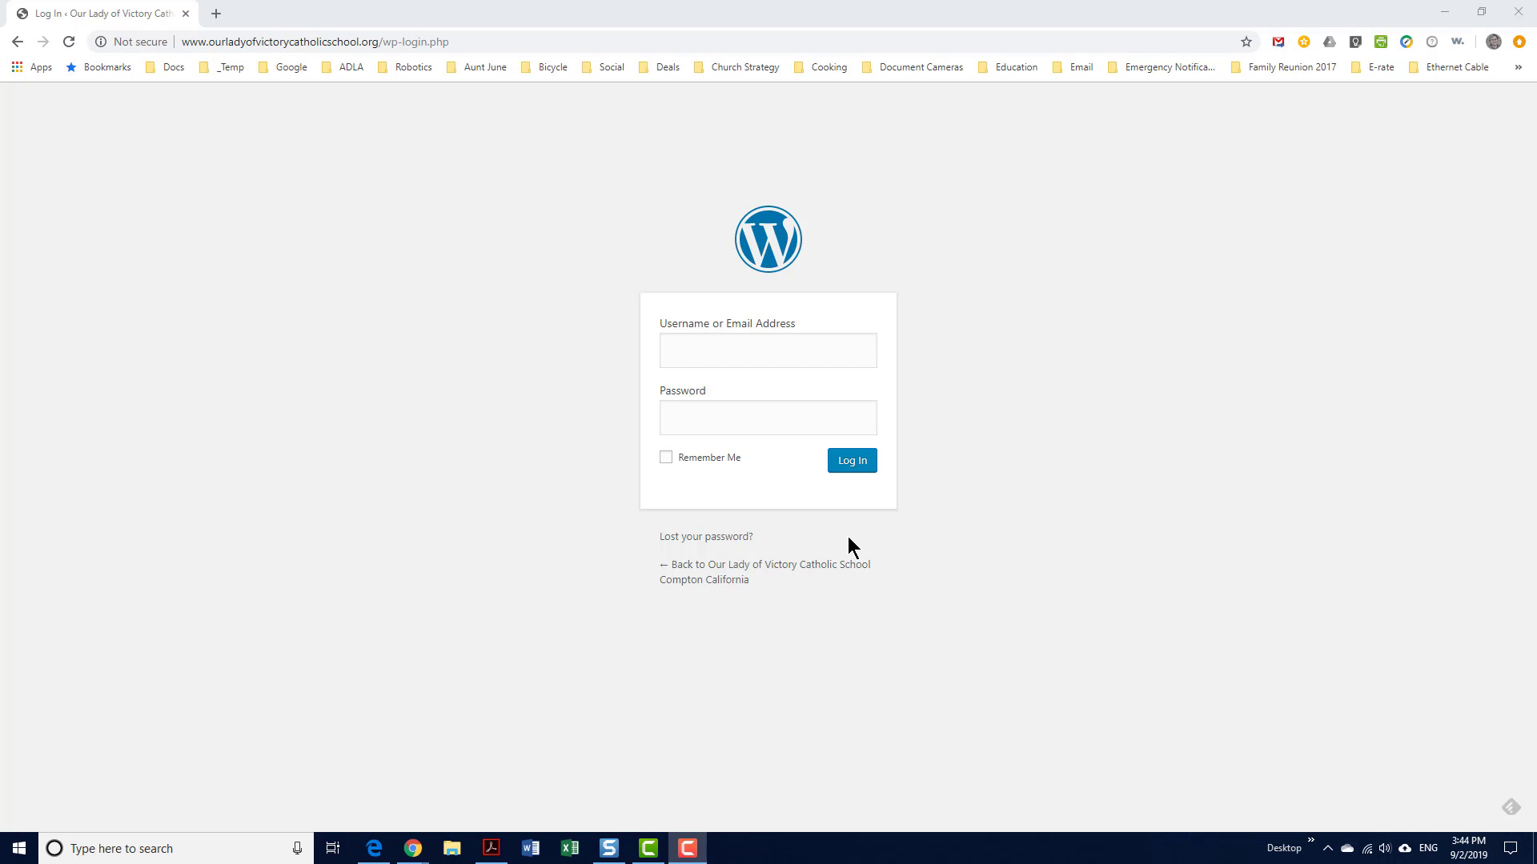
Sign in with the site's admin username and password to reach the Dashboard
left_click(862, 470)
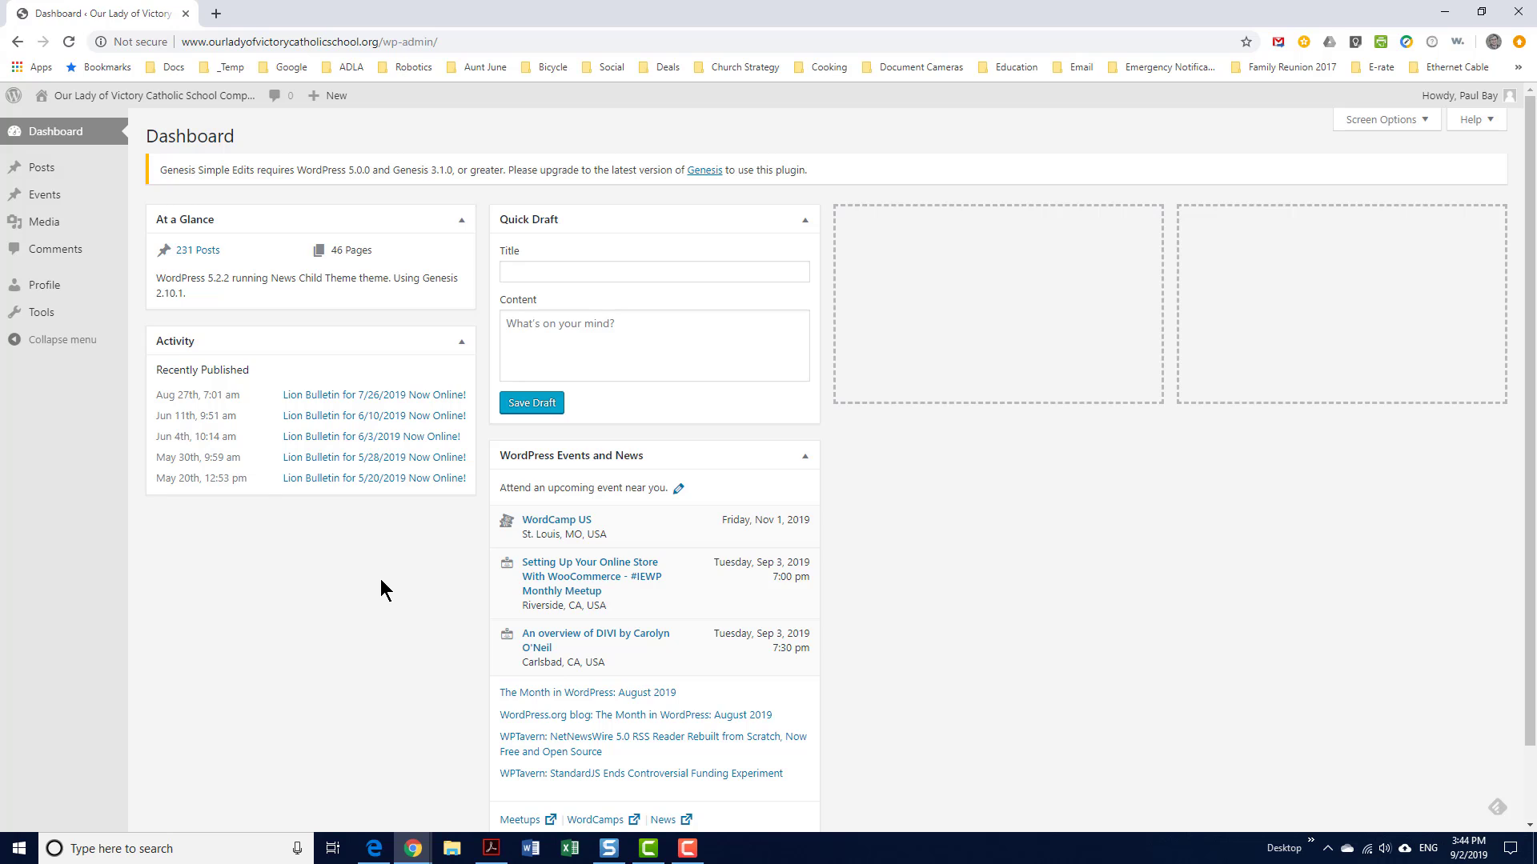
Create a new blank post from Posts > Add New
mouse_move(87, 176)
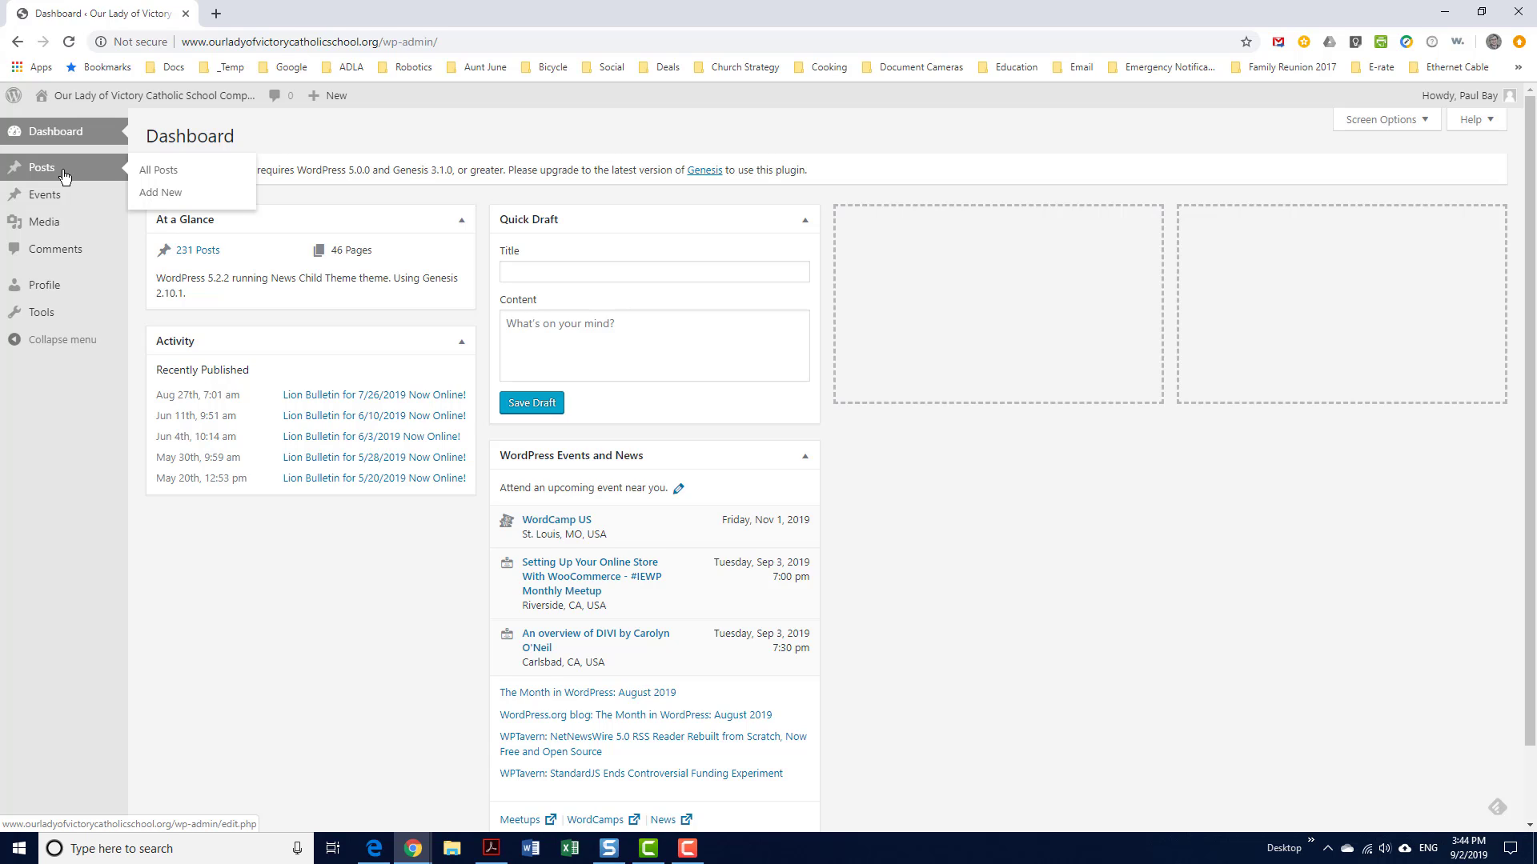
left_click(160, 199)
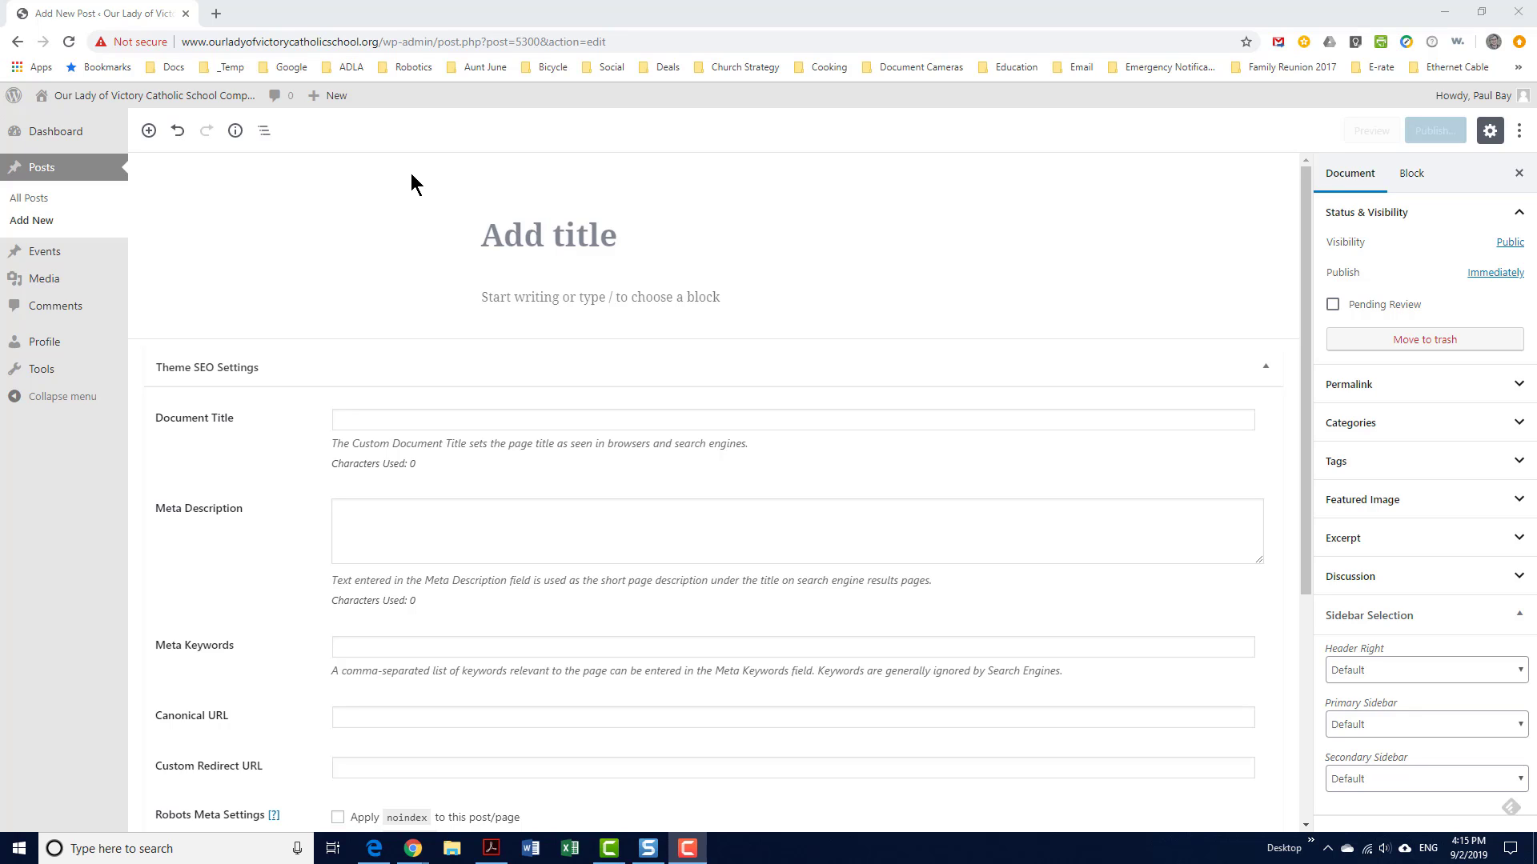
Title the new post 'Homework - 9/30/2019'
left_click(498, 235)
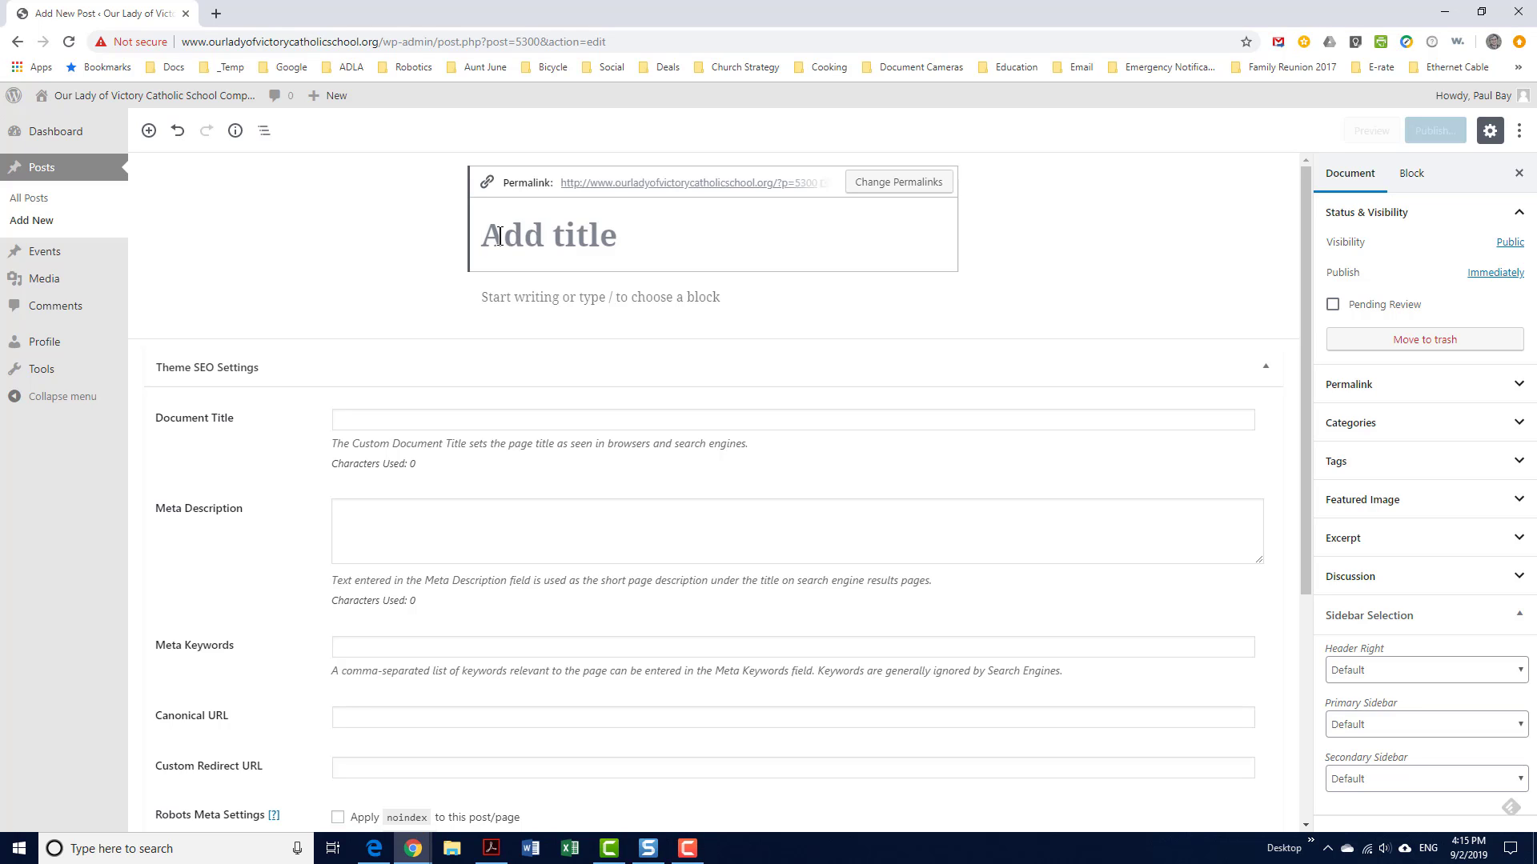
type("Hom")
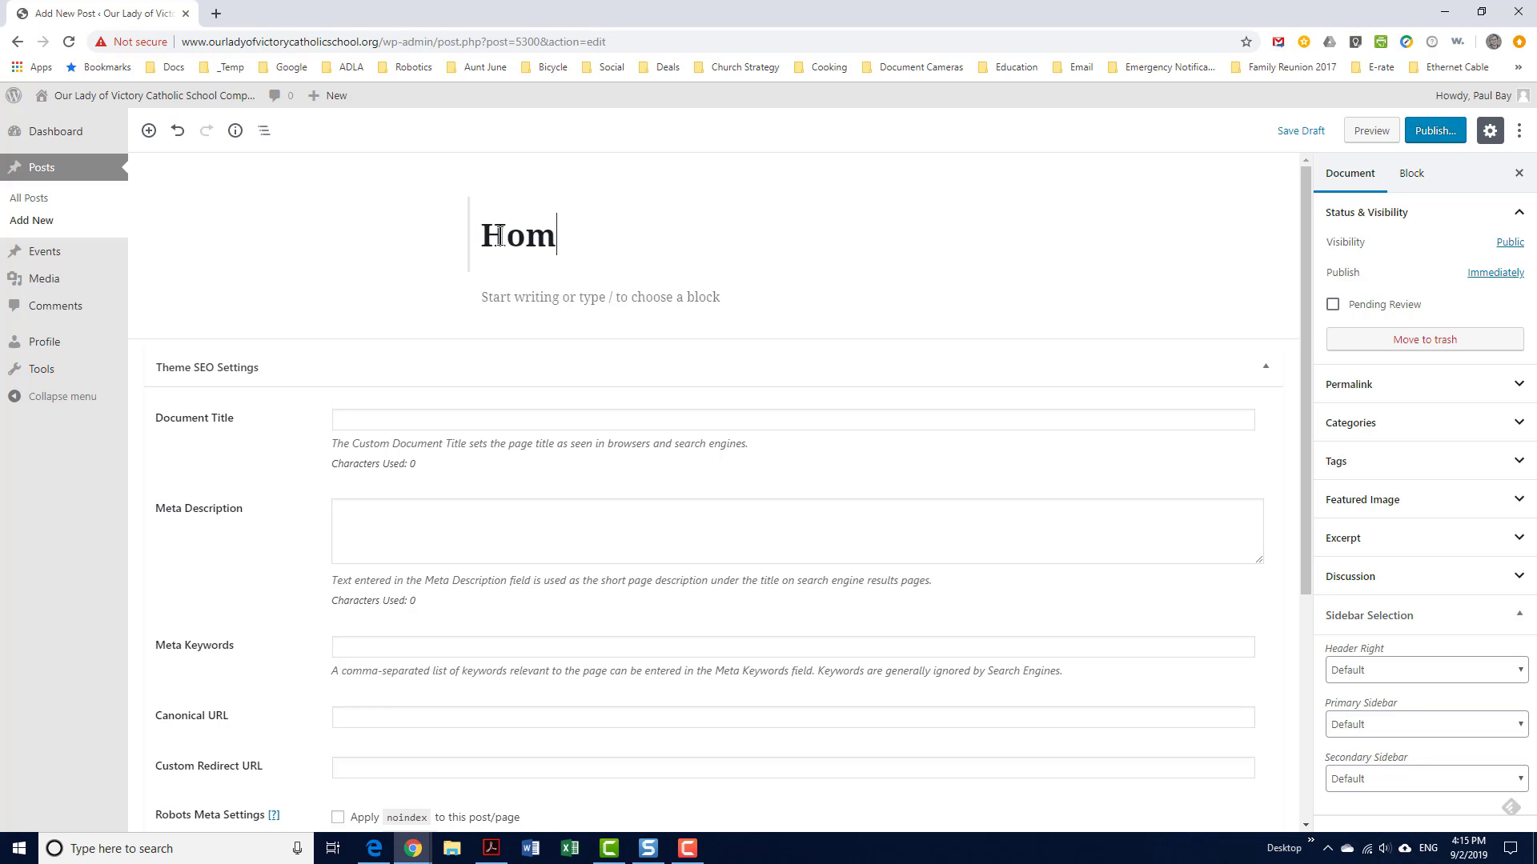
type("ework -")
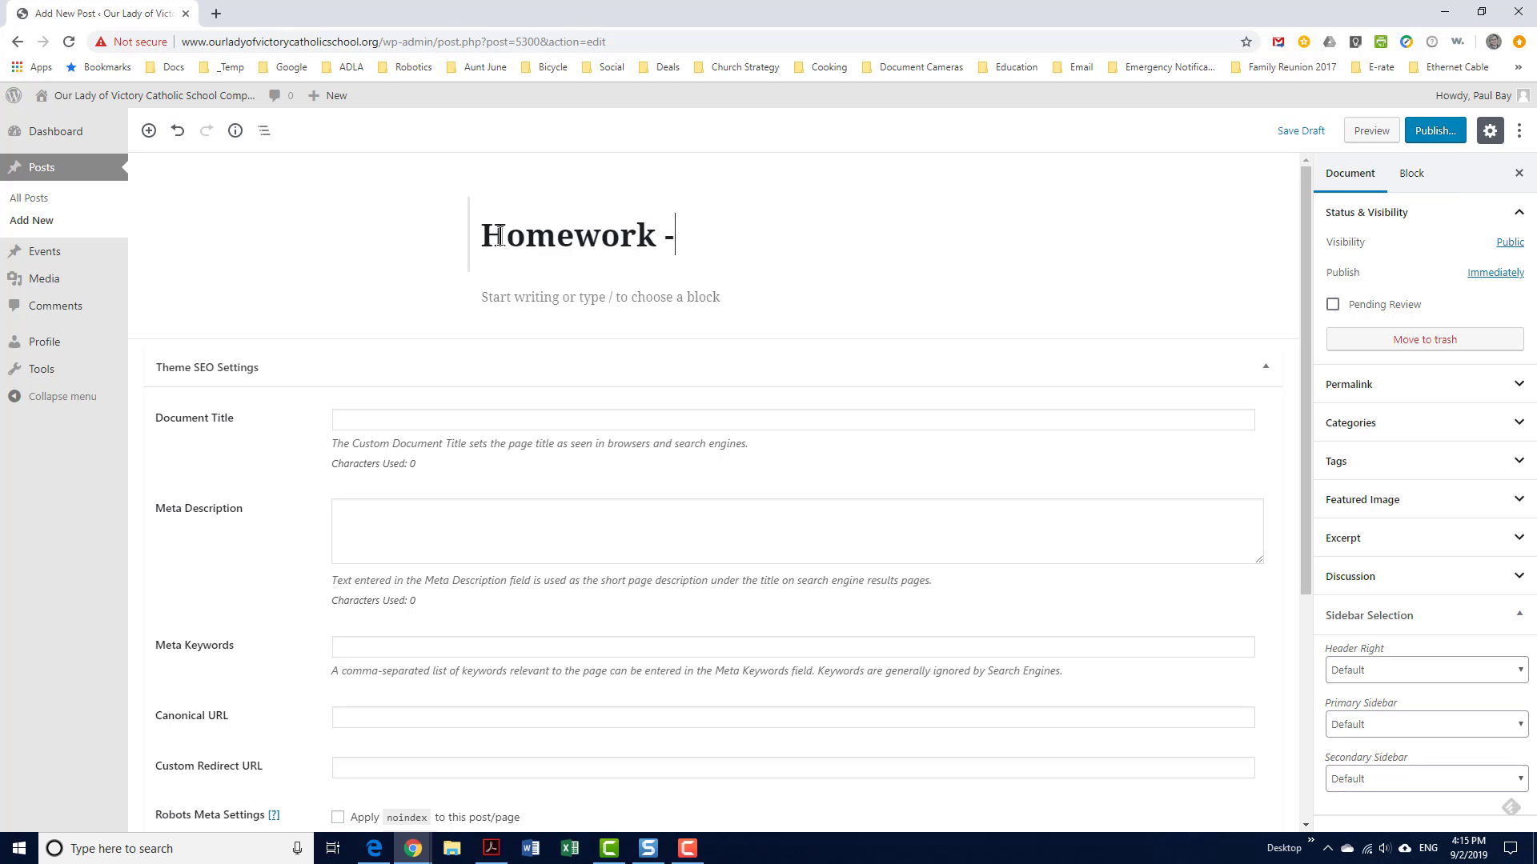
type(" 9/30/2019")
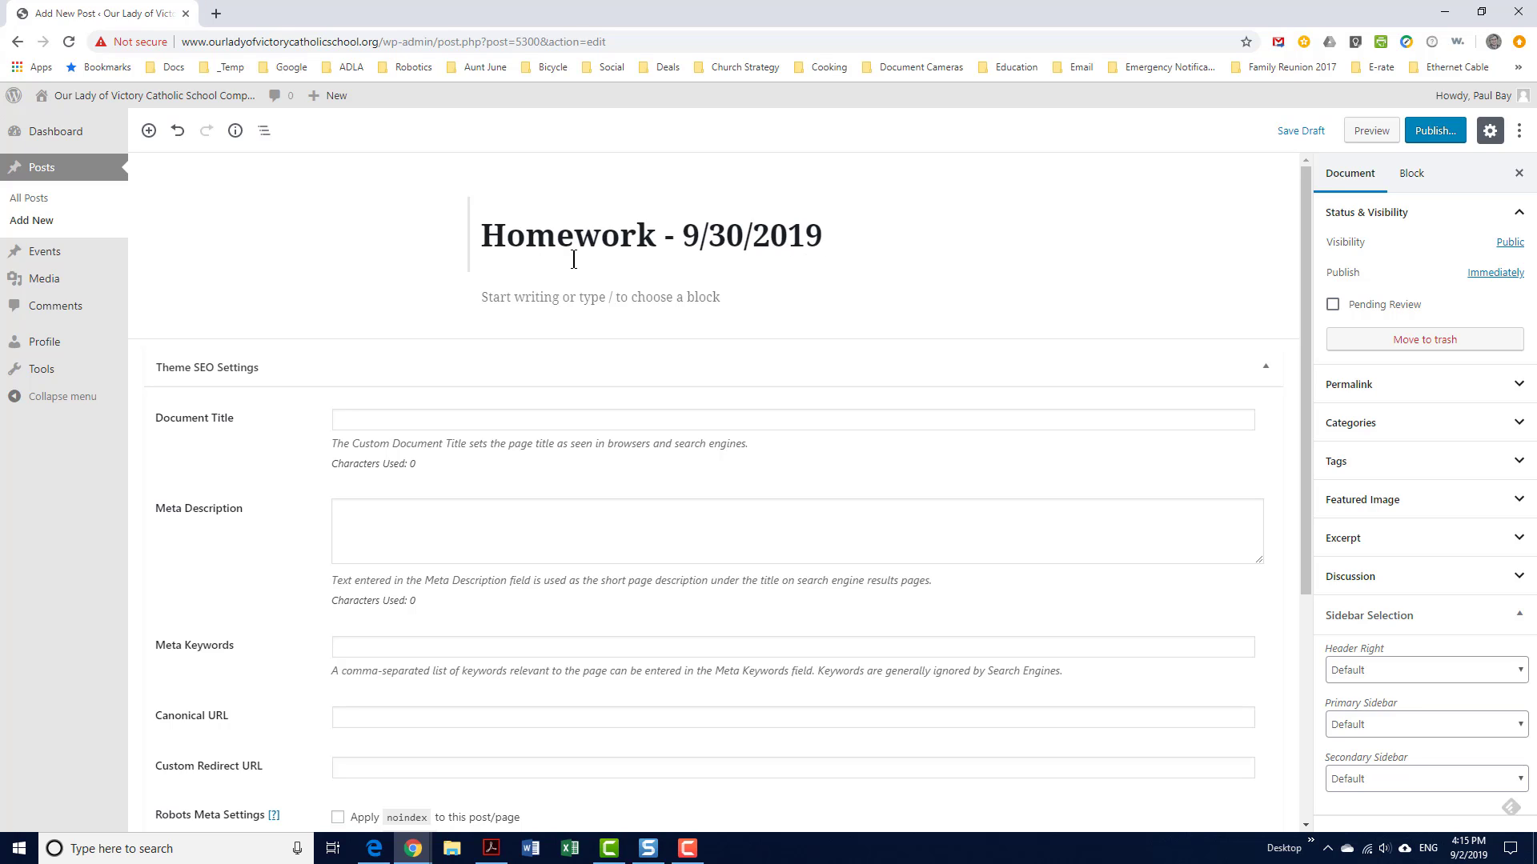
mouse_move(511, 297)
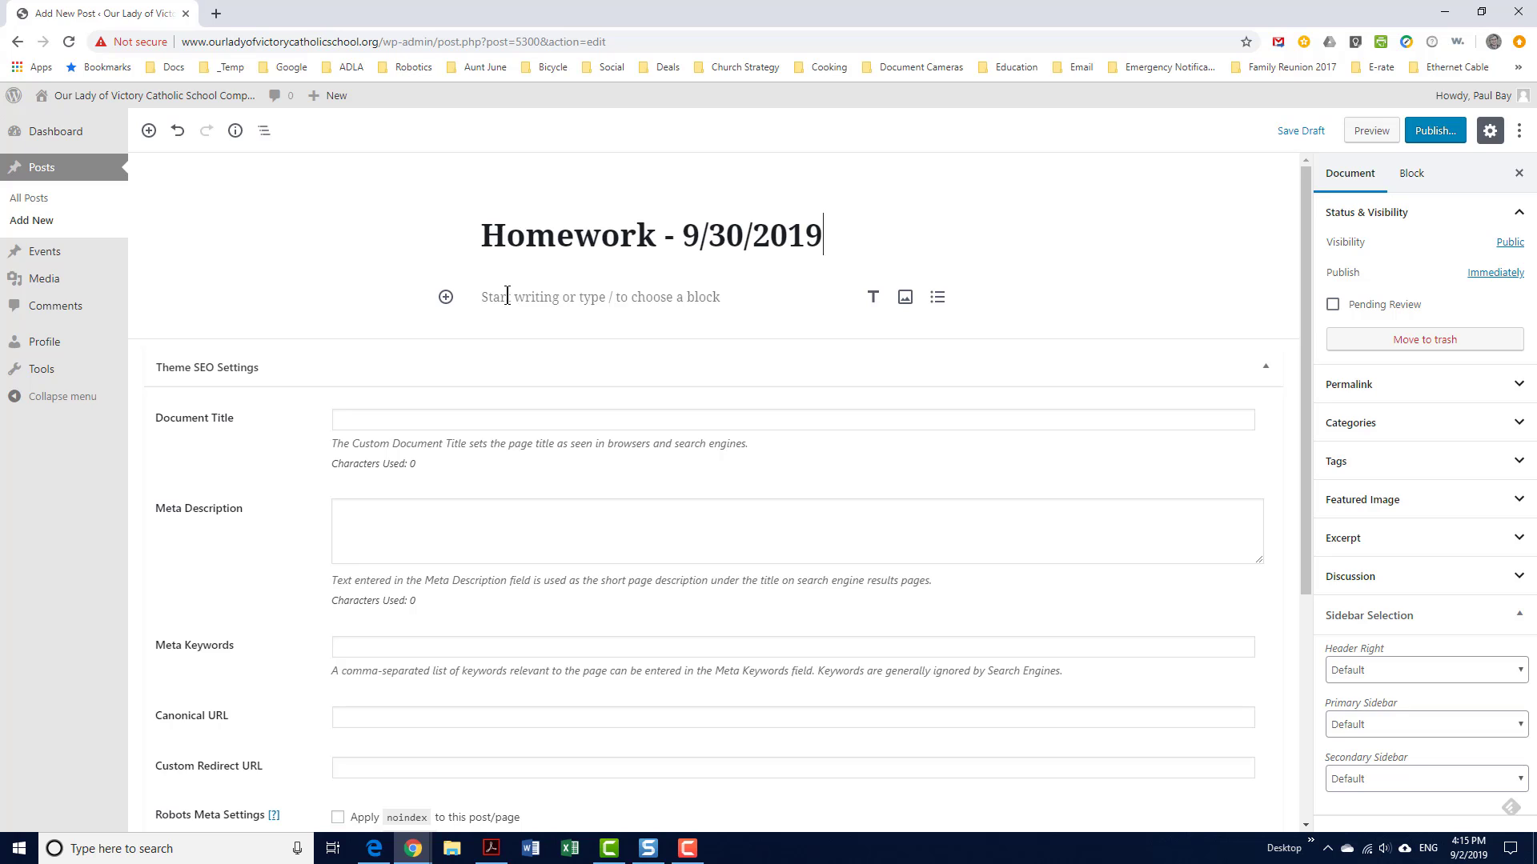
Add a level 4 heading reading 'Literature' to the post body
left_click(446, 298)
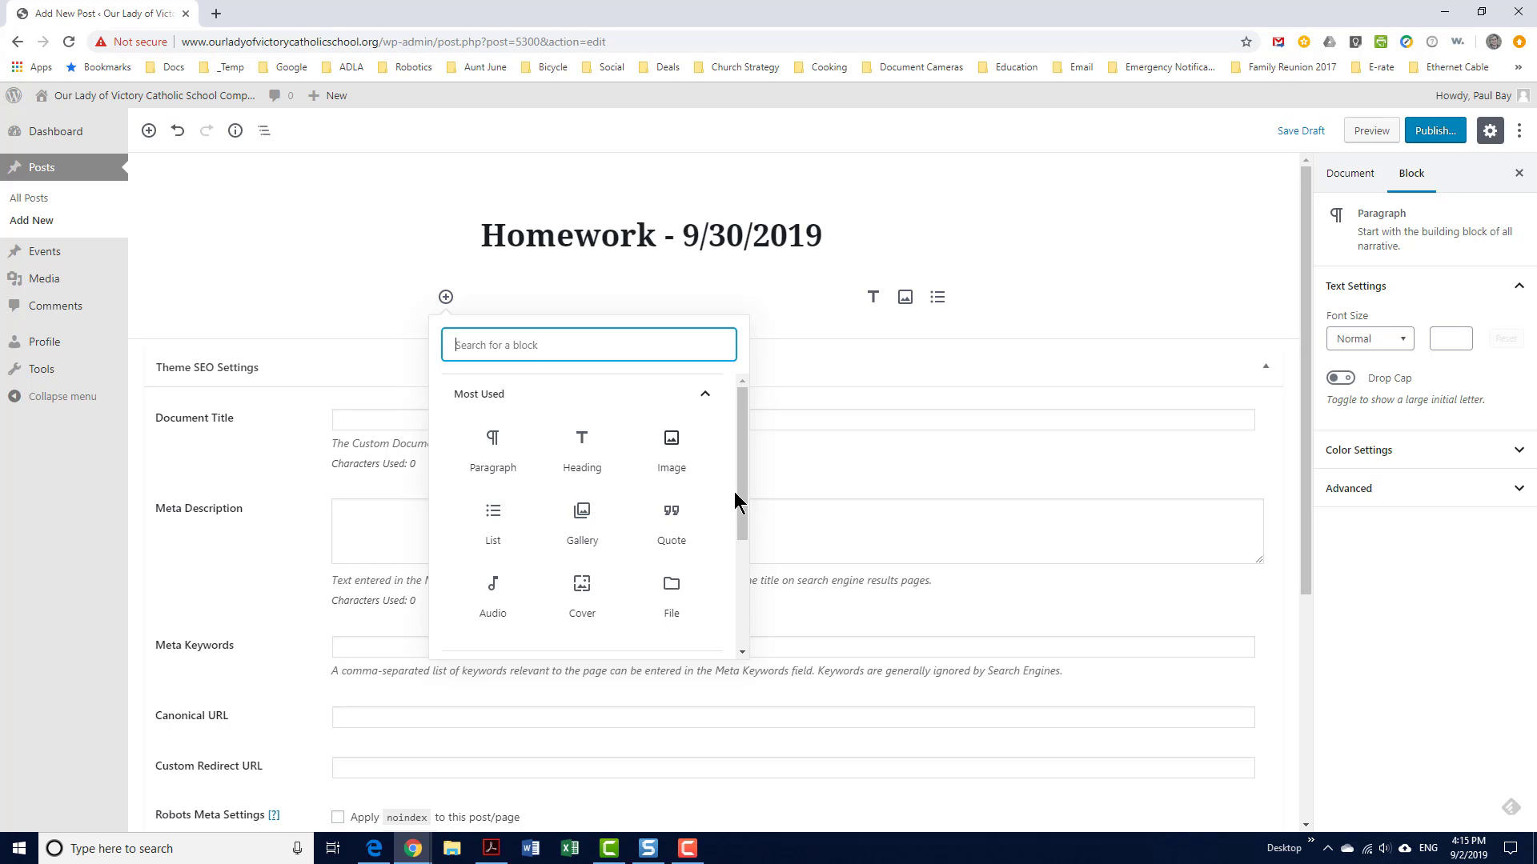
mouse_move(741, 515)
left_mouse_down()
mouse_move(740, 615)
mouse_move(736, 498)
left_mouse_up()
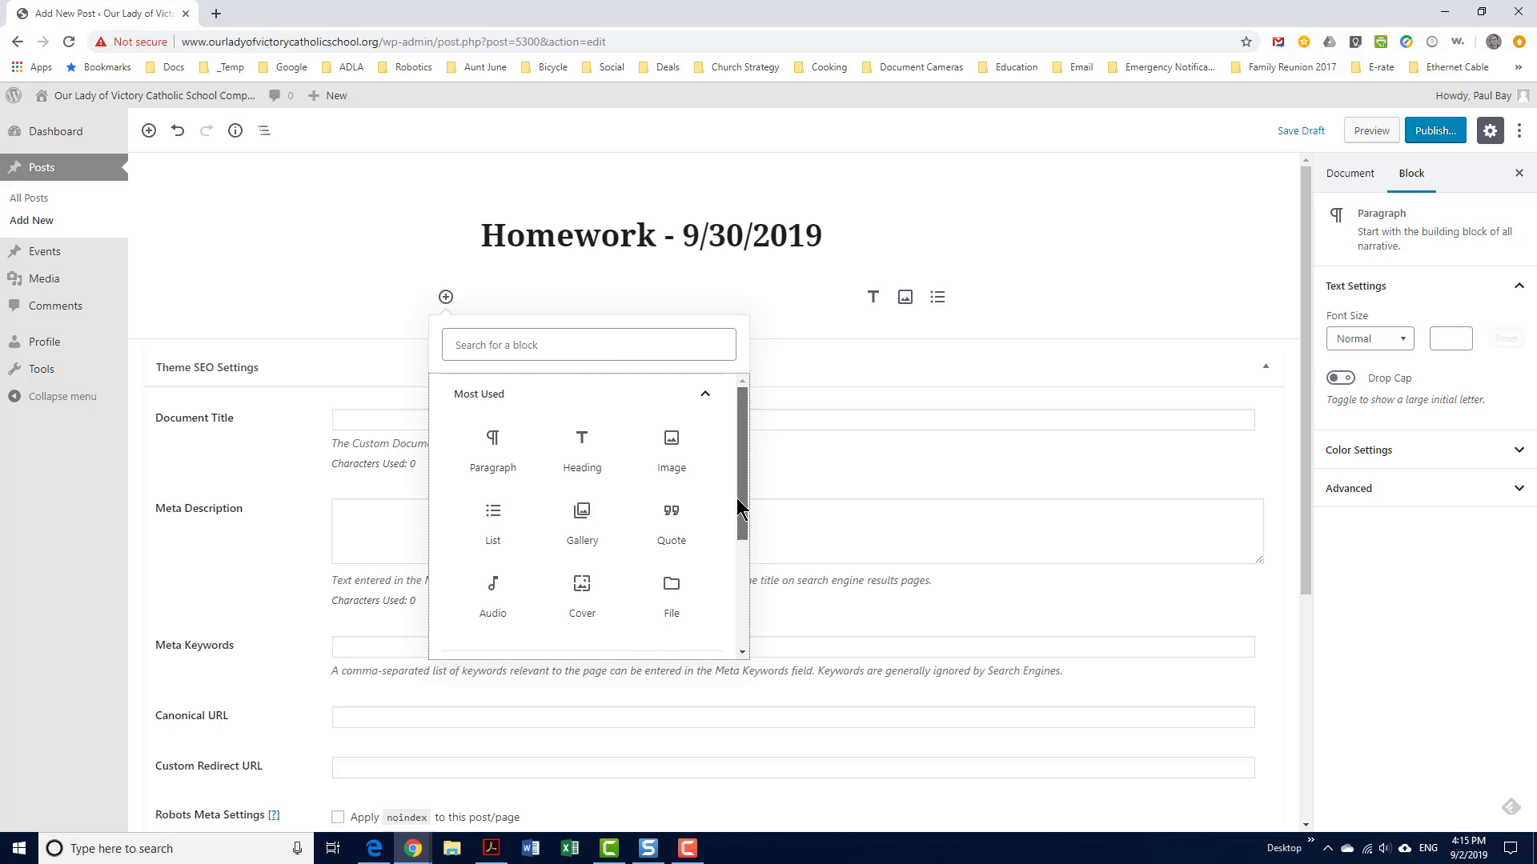
left_click(588, 451)
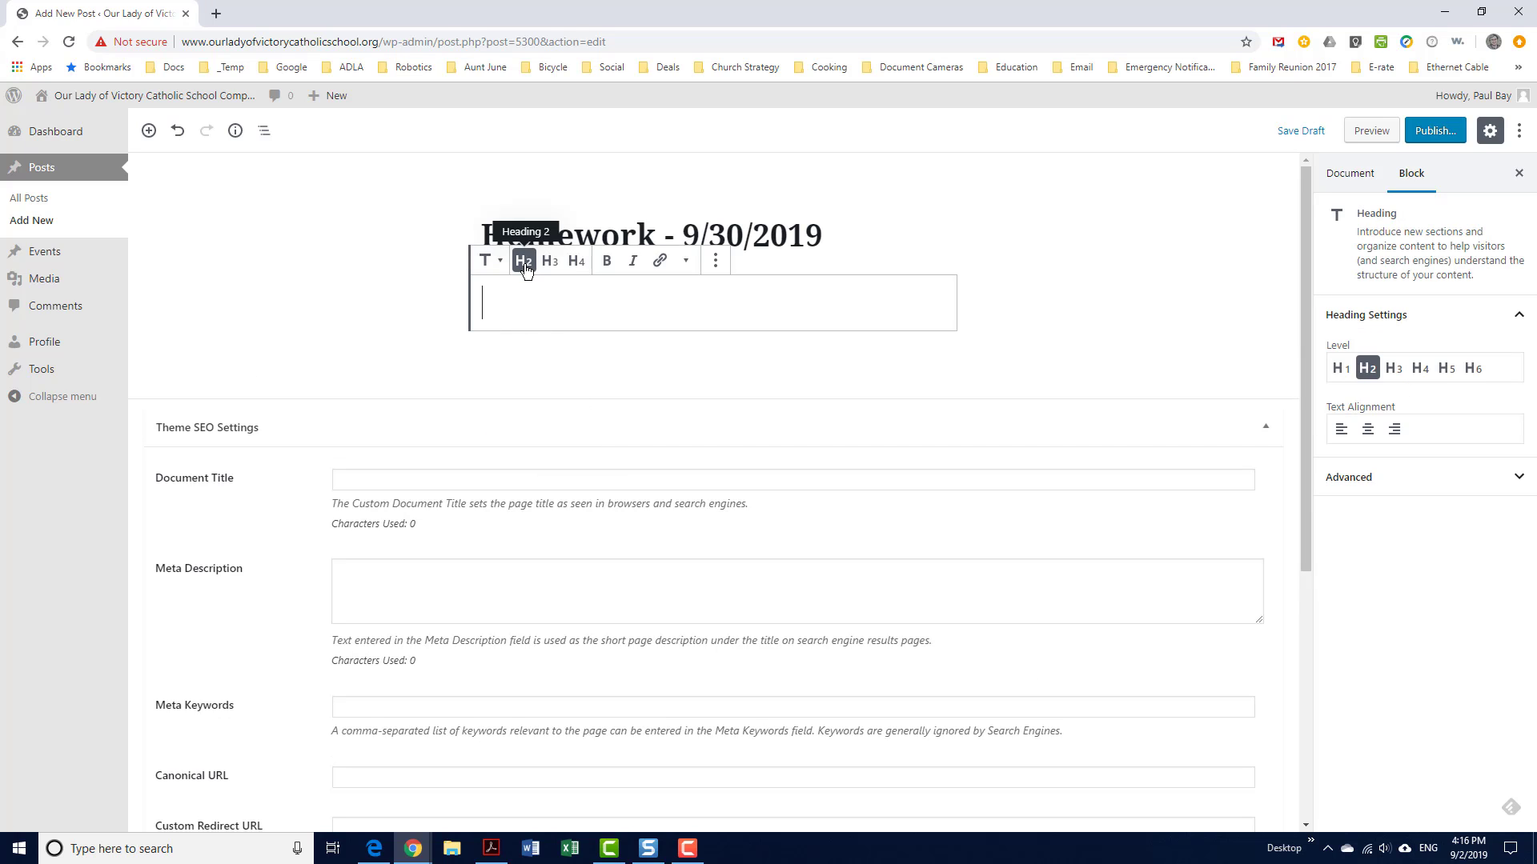
left_click(577, 263)
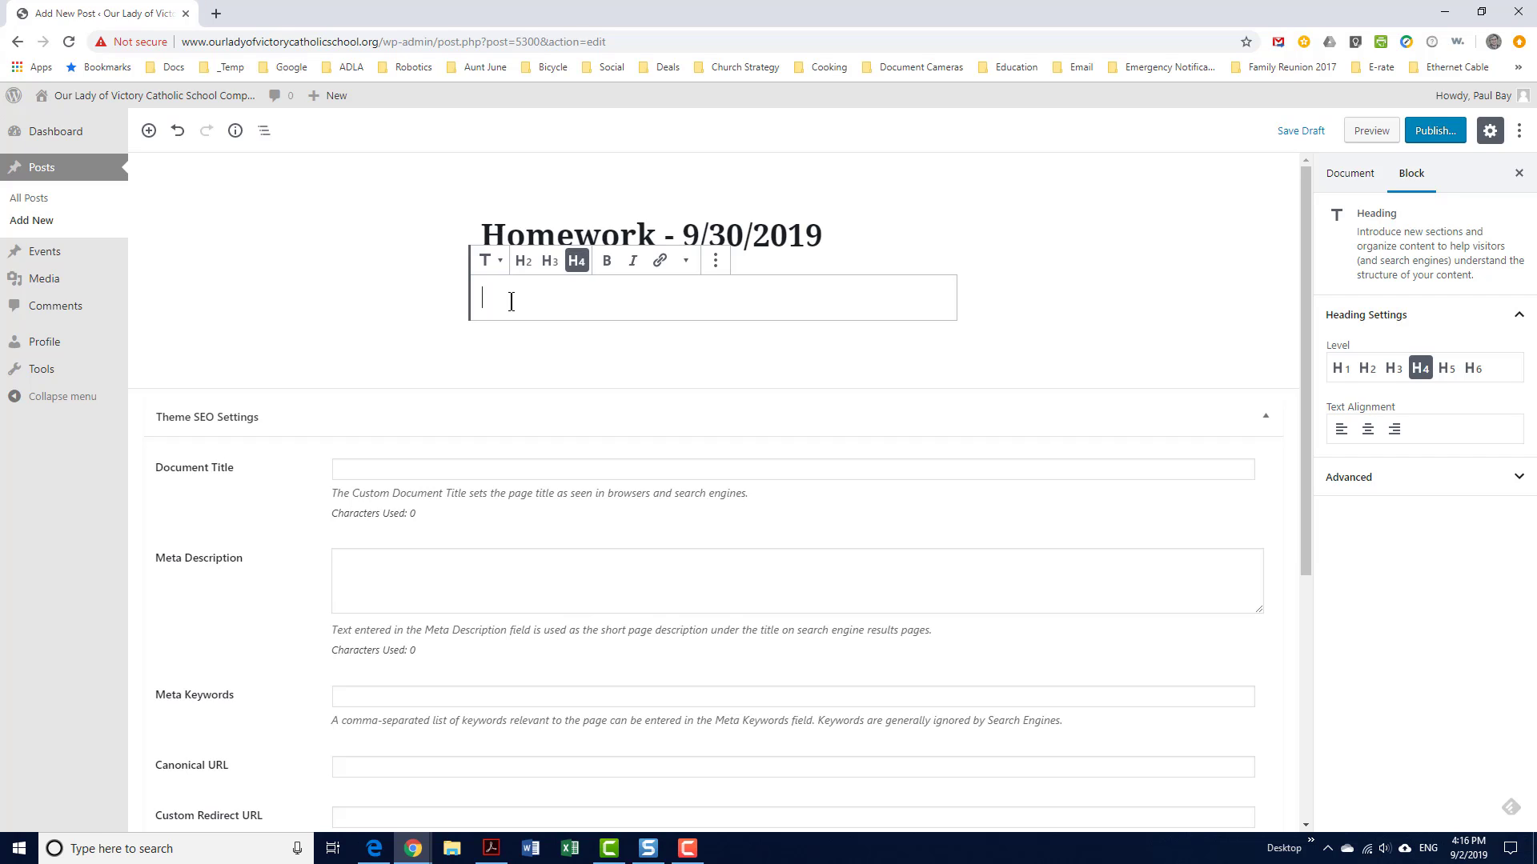
type("L")
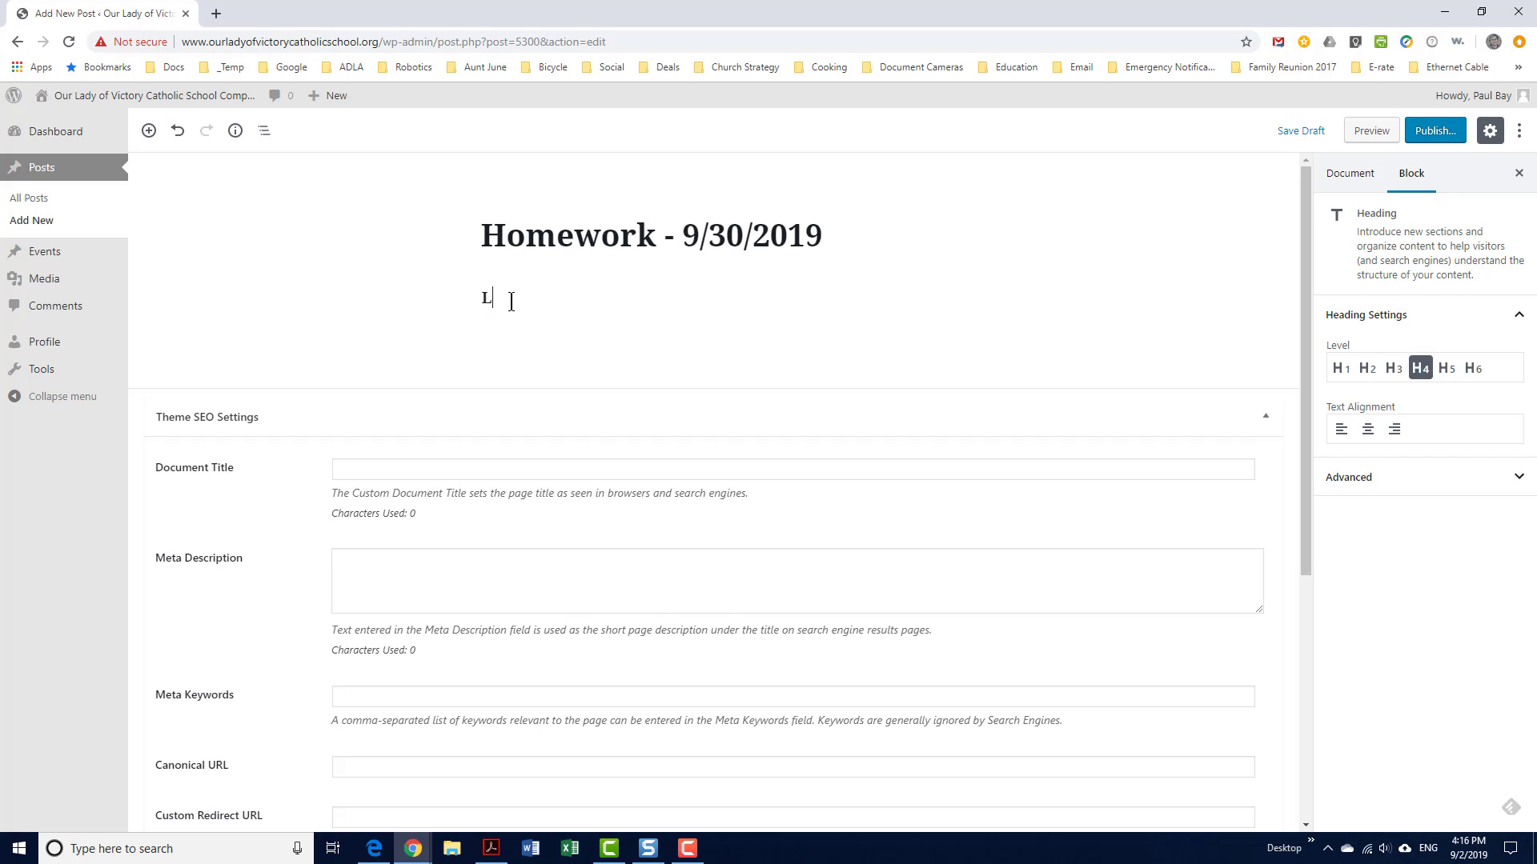
type("iterature")
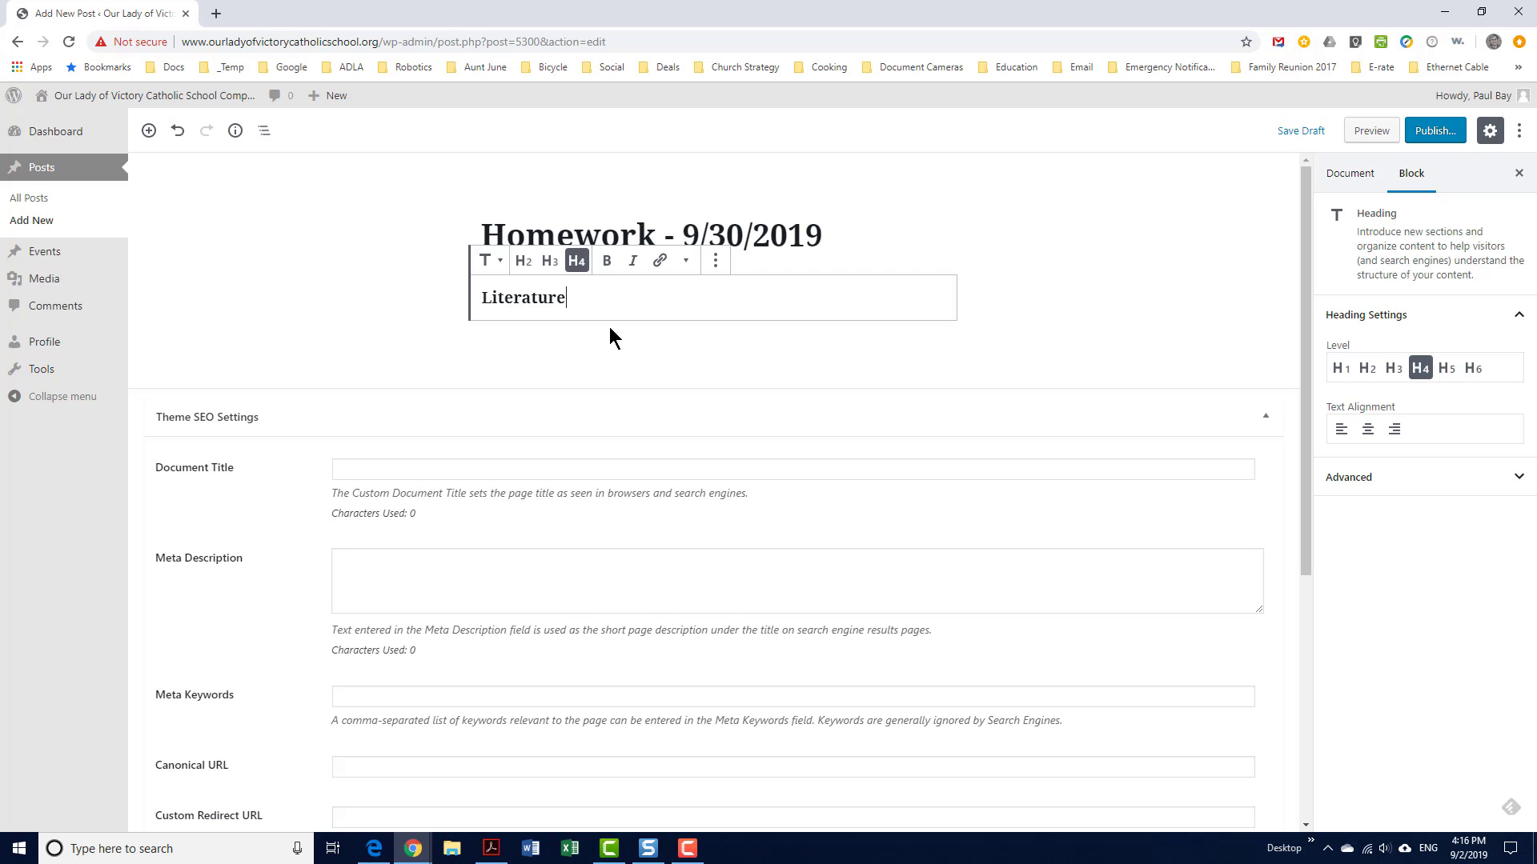
Add a paragraph below it assigning pages 1-25 and a one-page summary due Friday
key("Return")
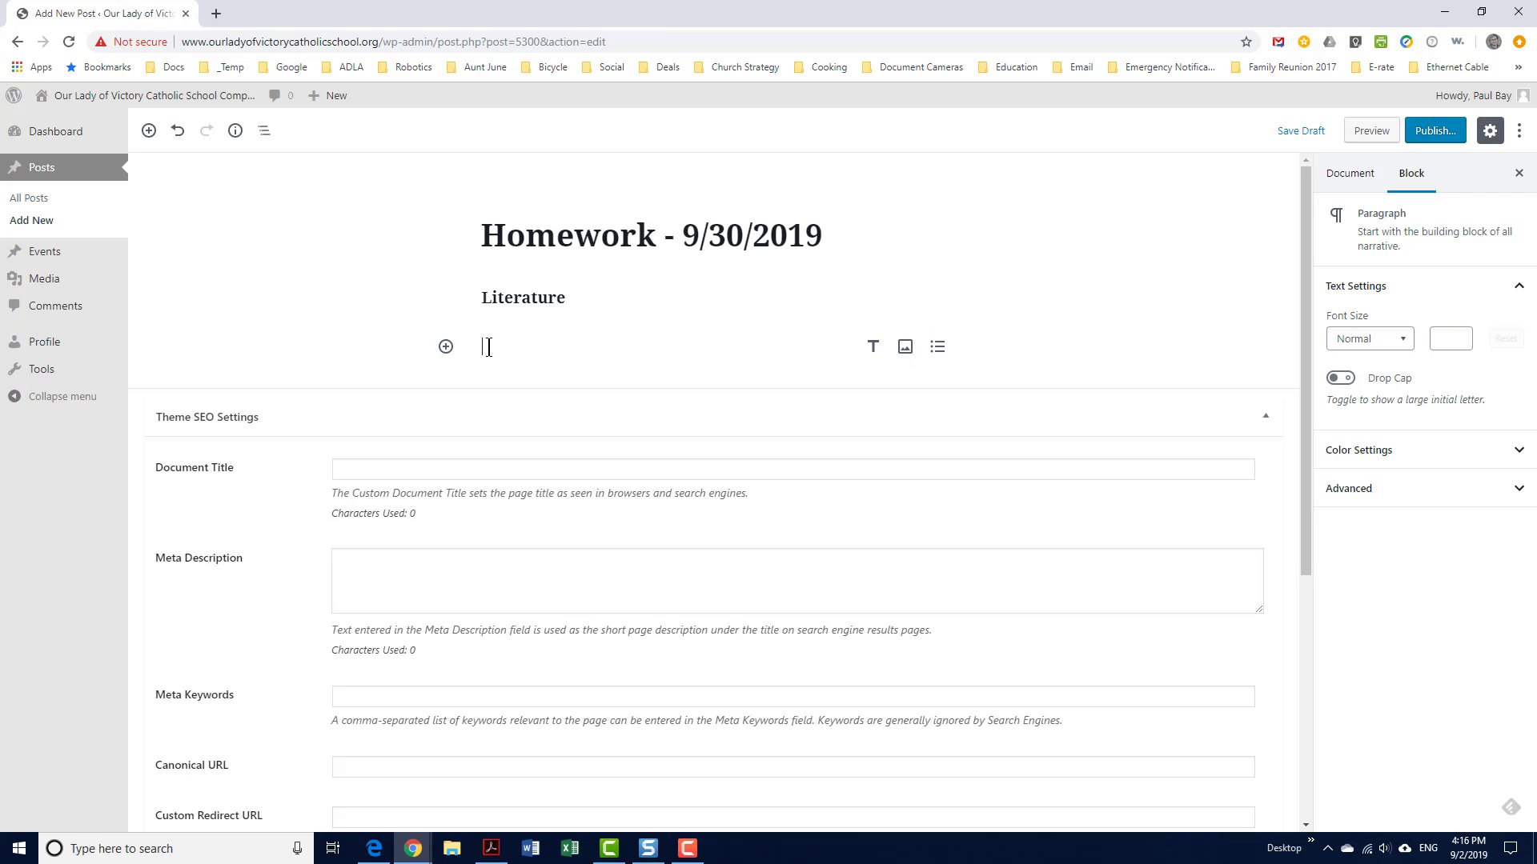
type("read pages 1-25")
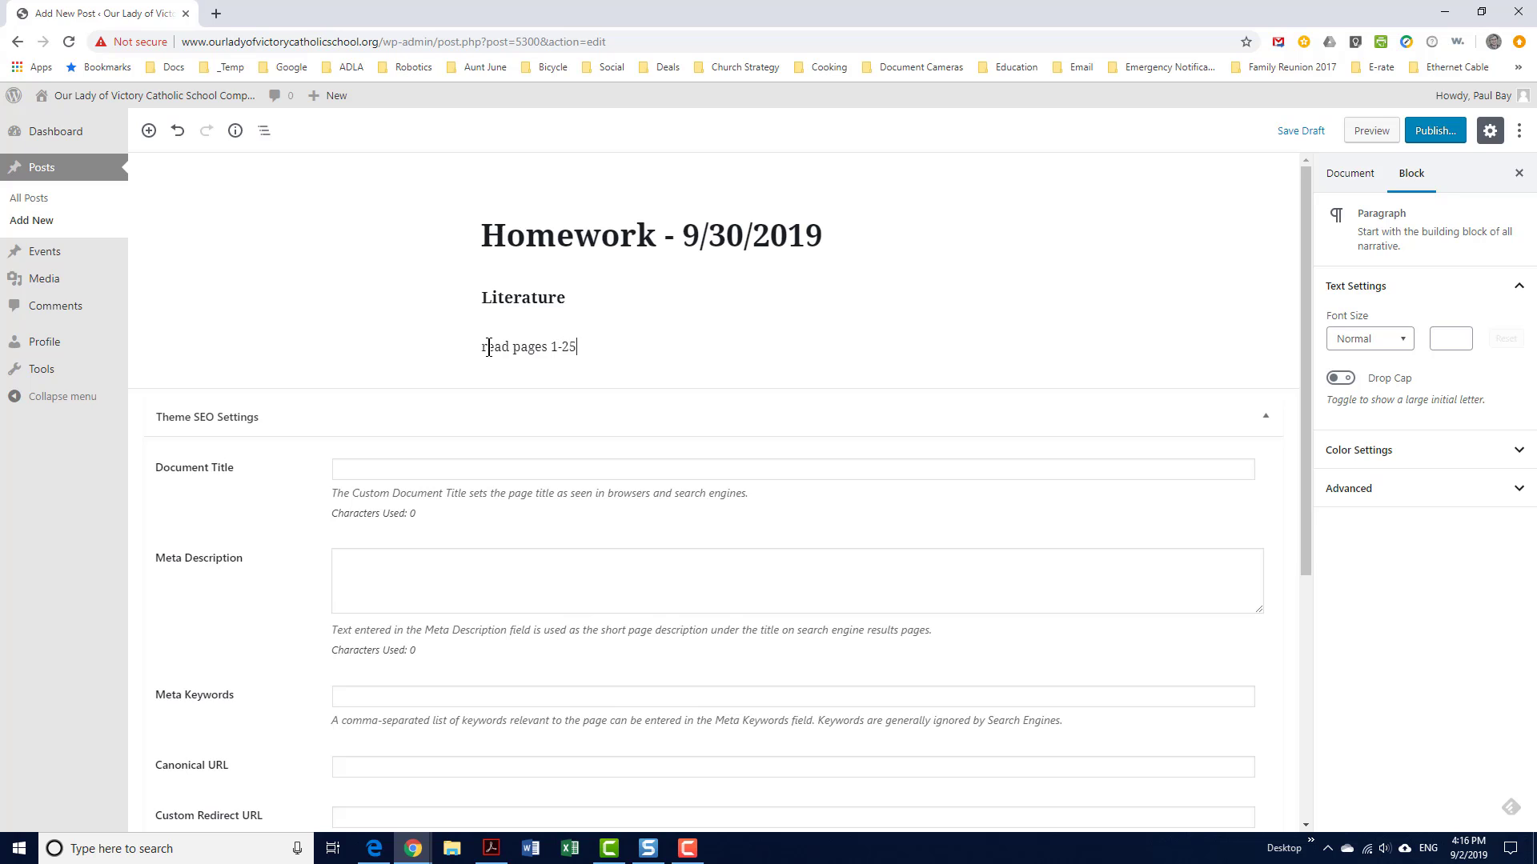
type(" of your text bo")
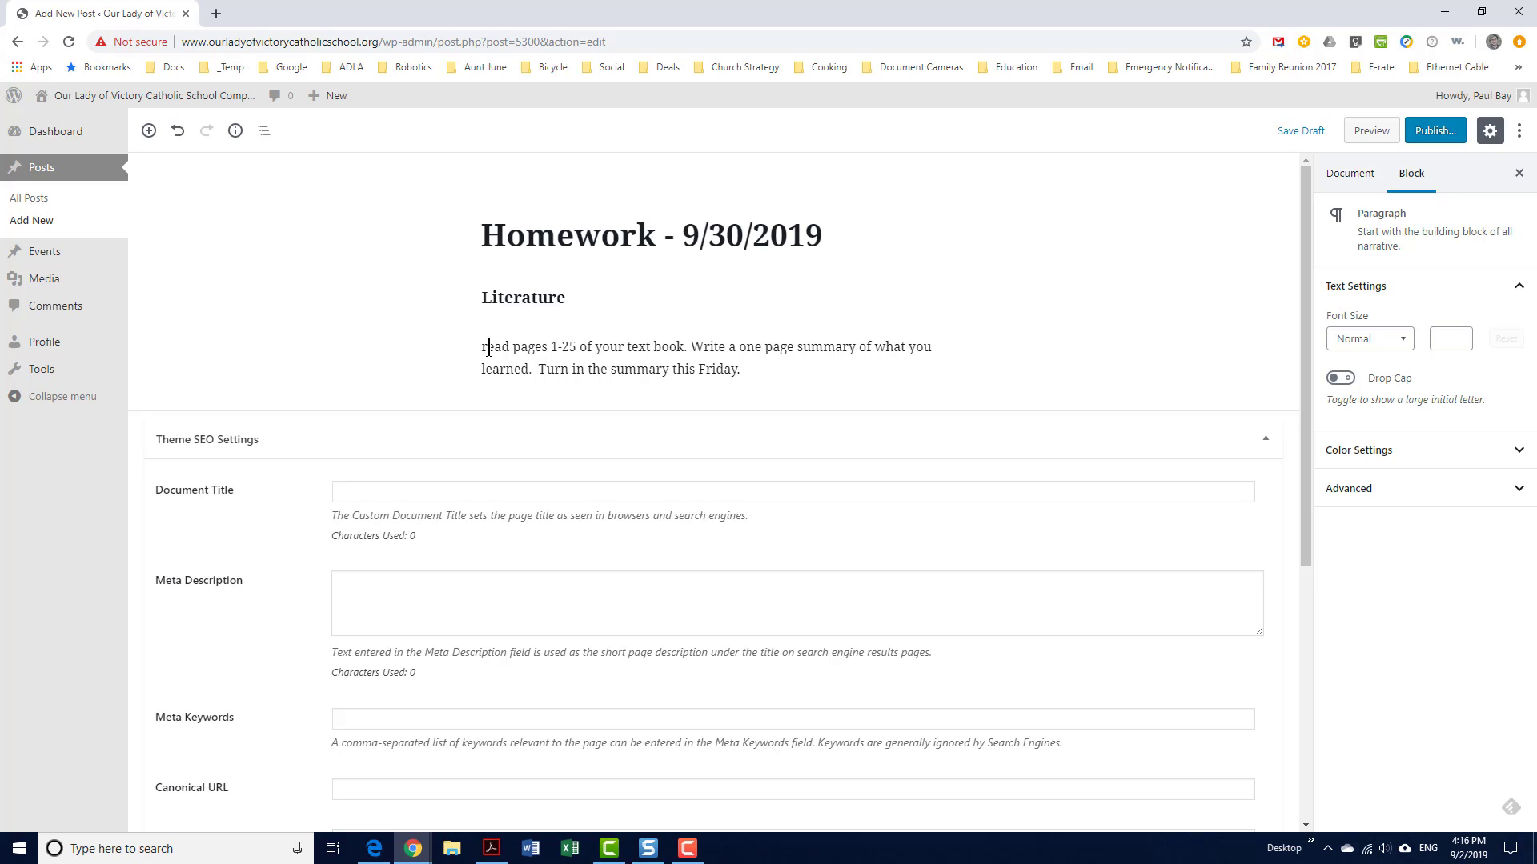
key("Return")
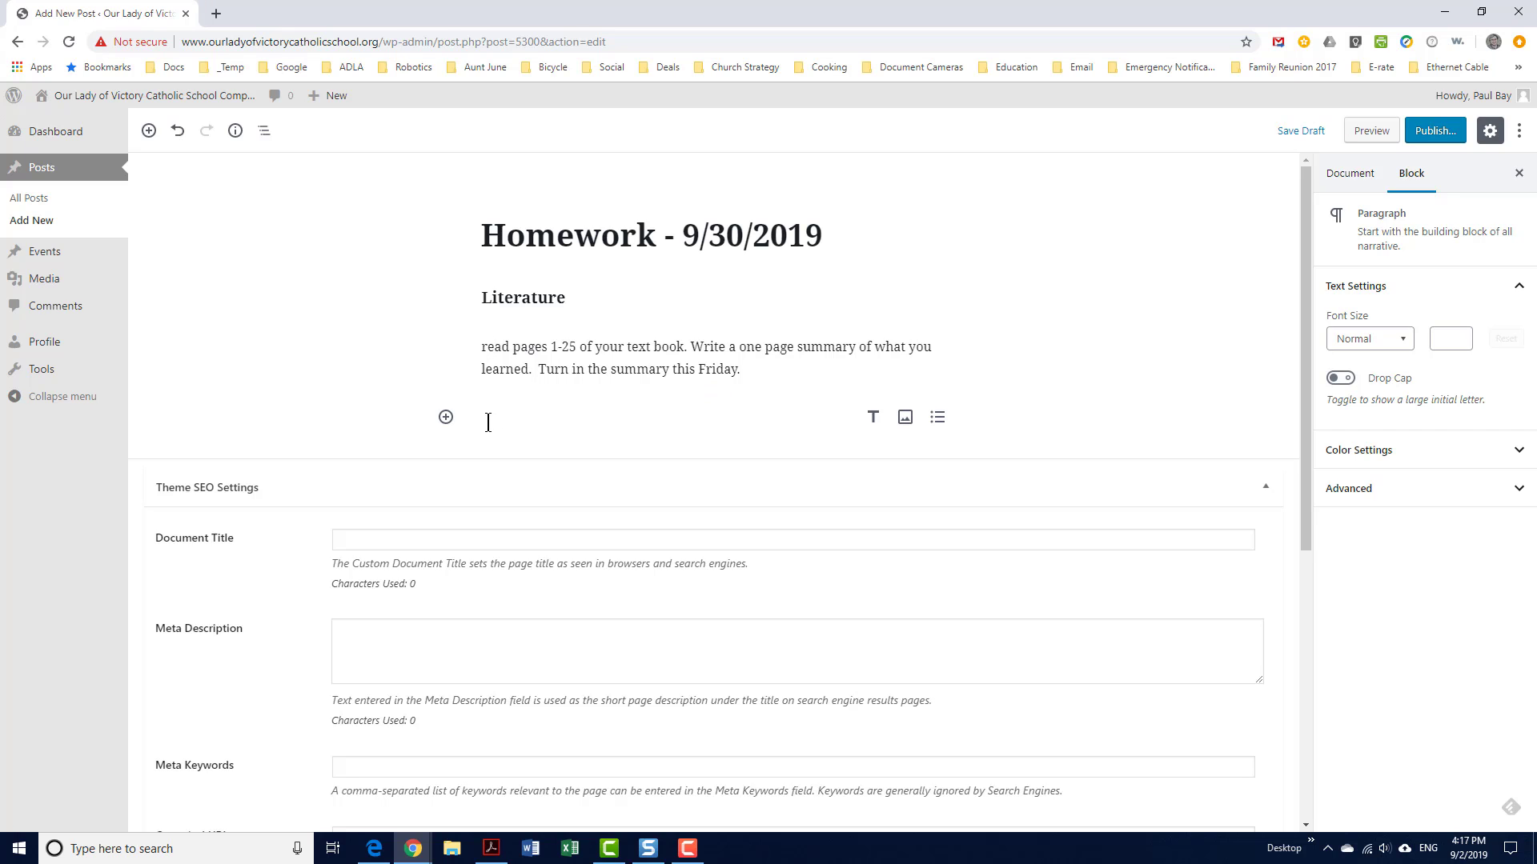
Add a level 4 heading reading 'St. Sebastian Project'
left_click(874, 417)
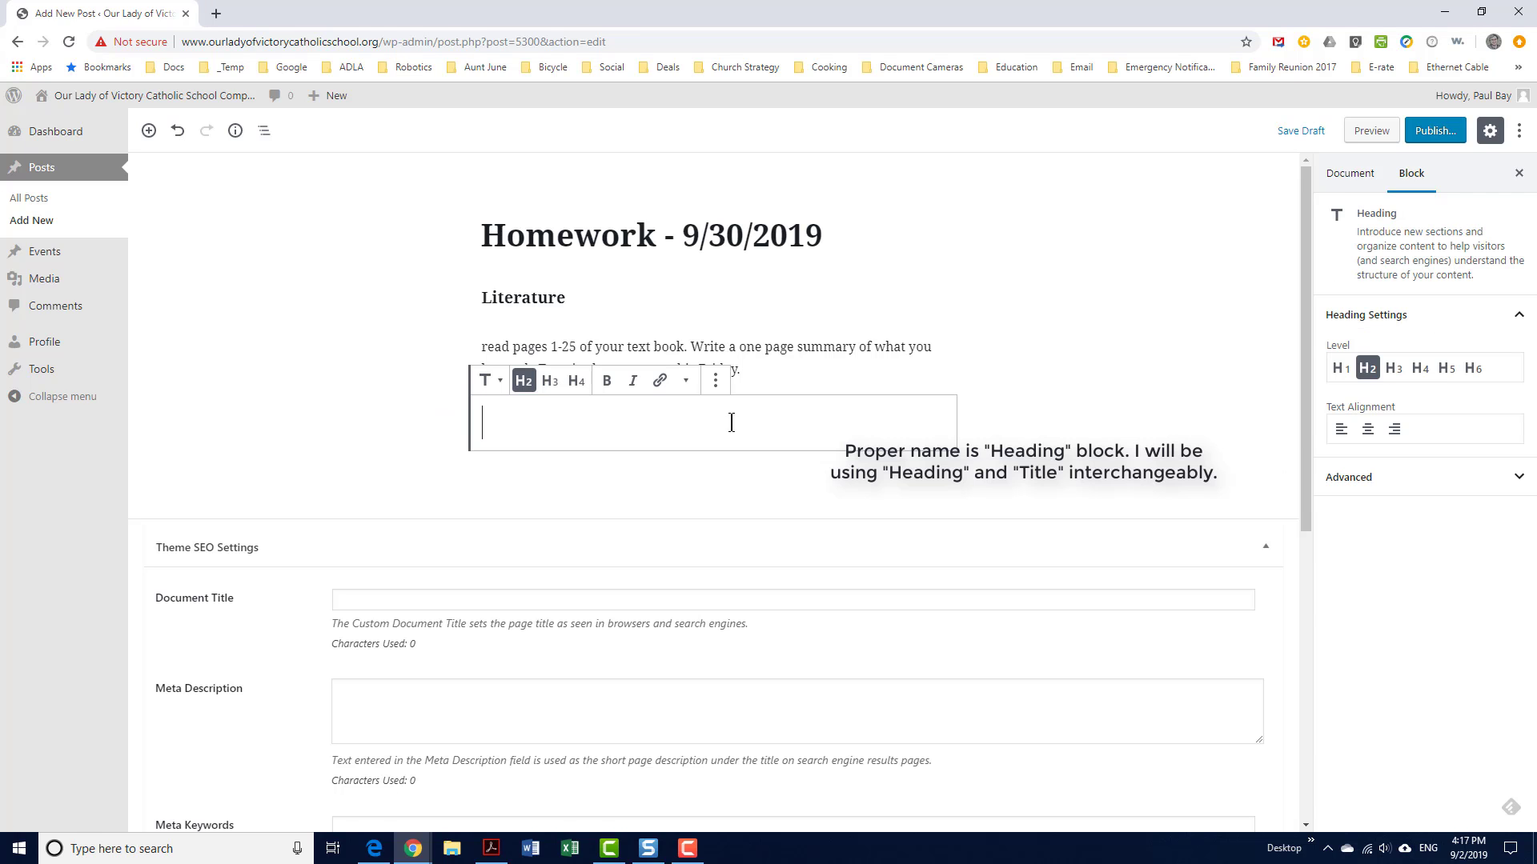
left_click(578, 382)
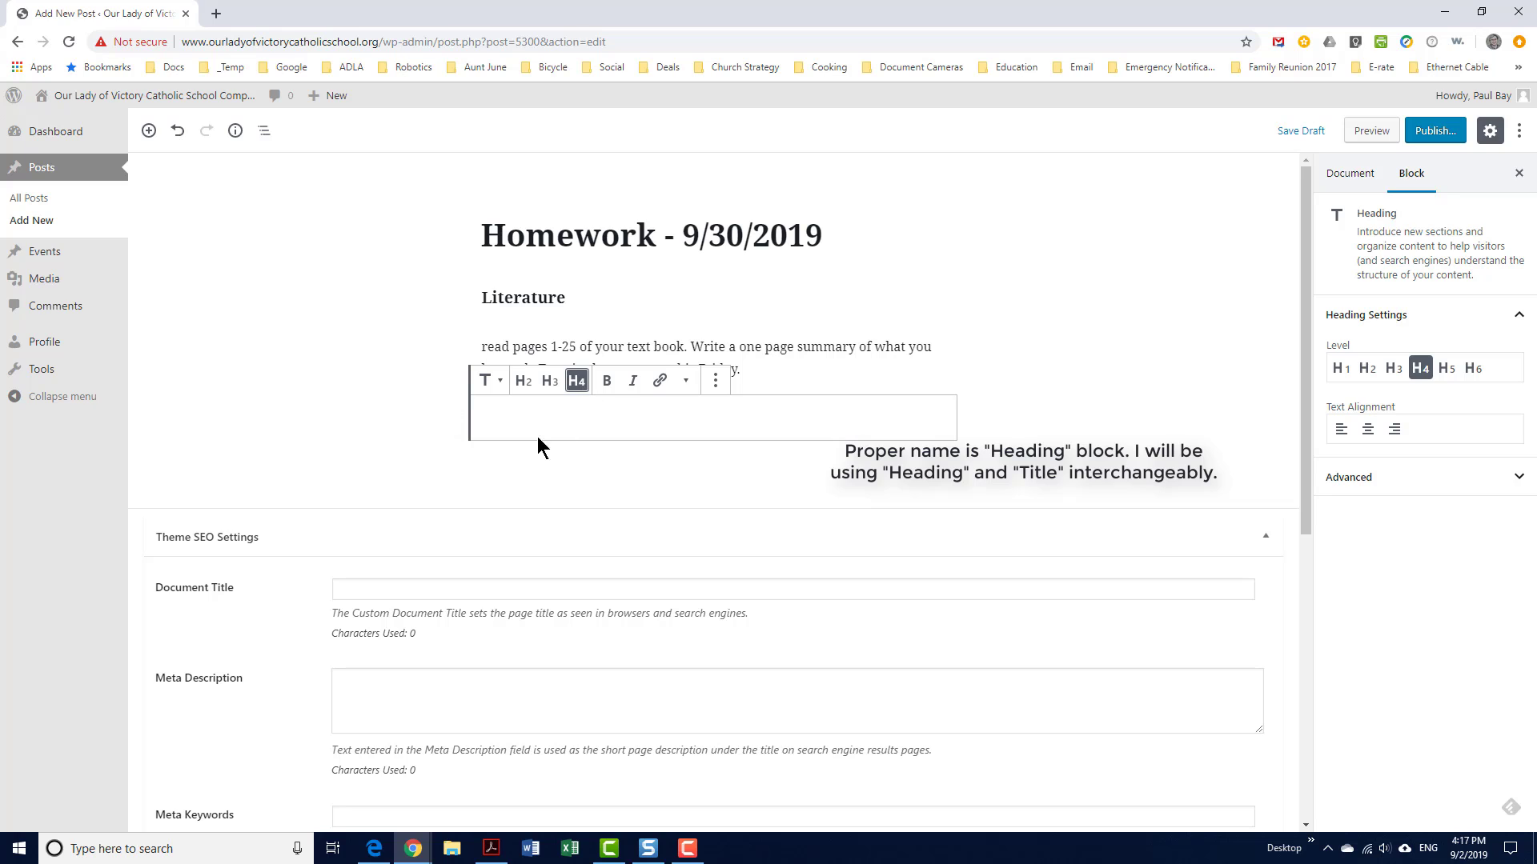
left_click(518, 417)
type("St. Se")
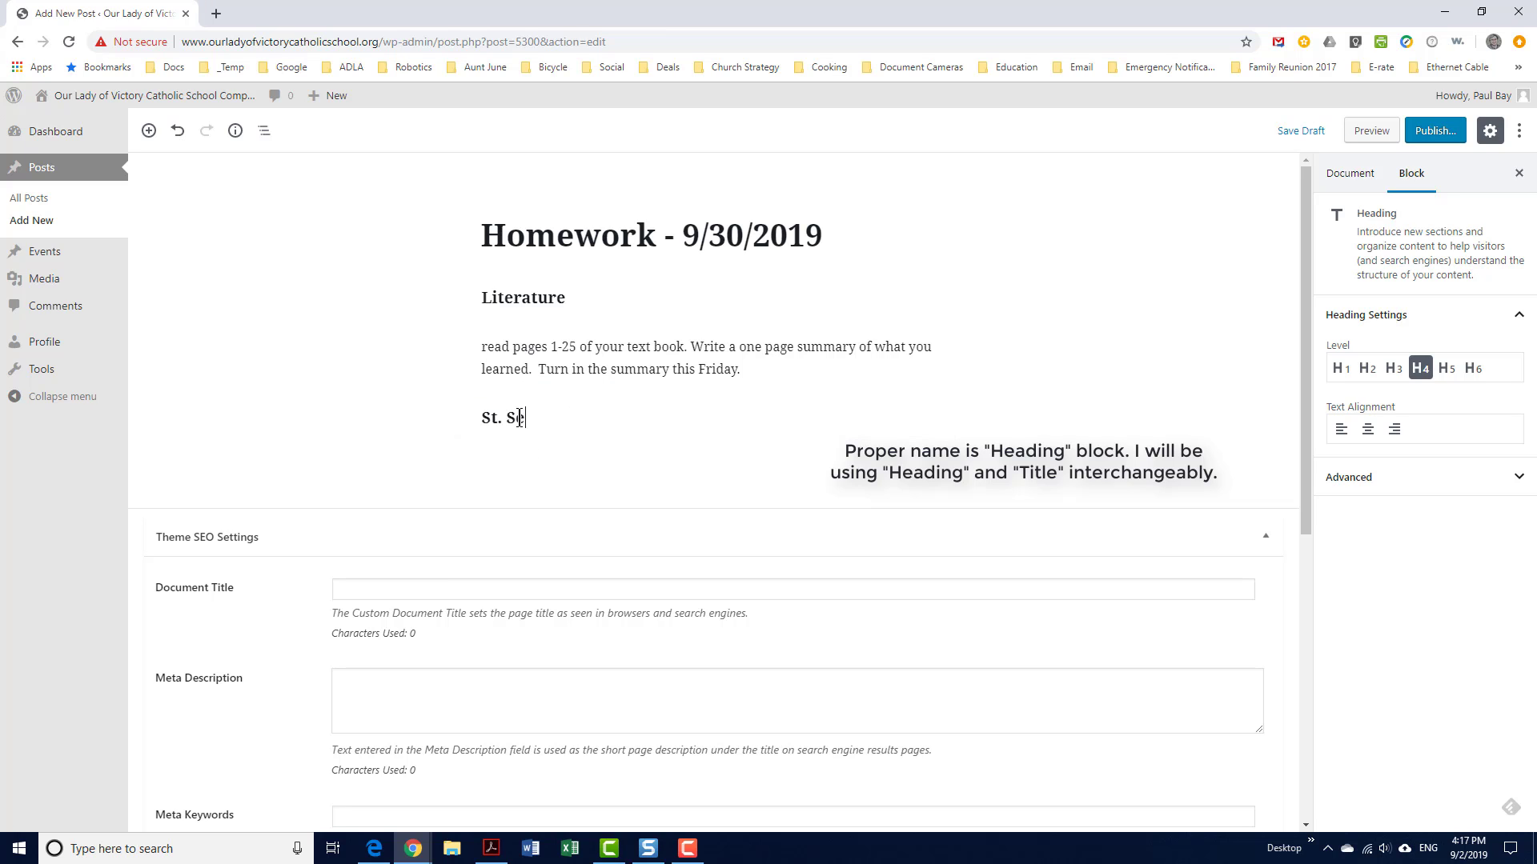
type("bastian Proj")
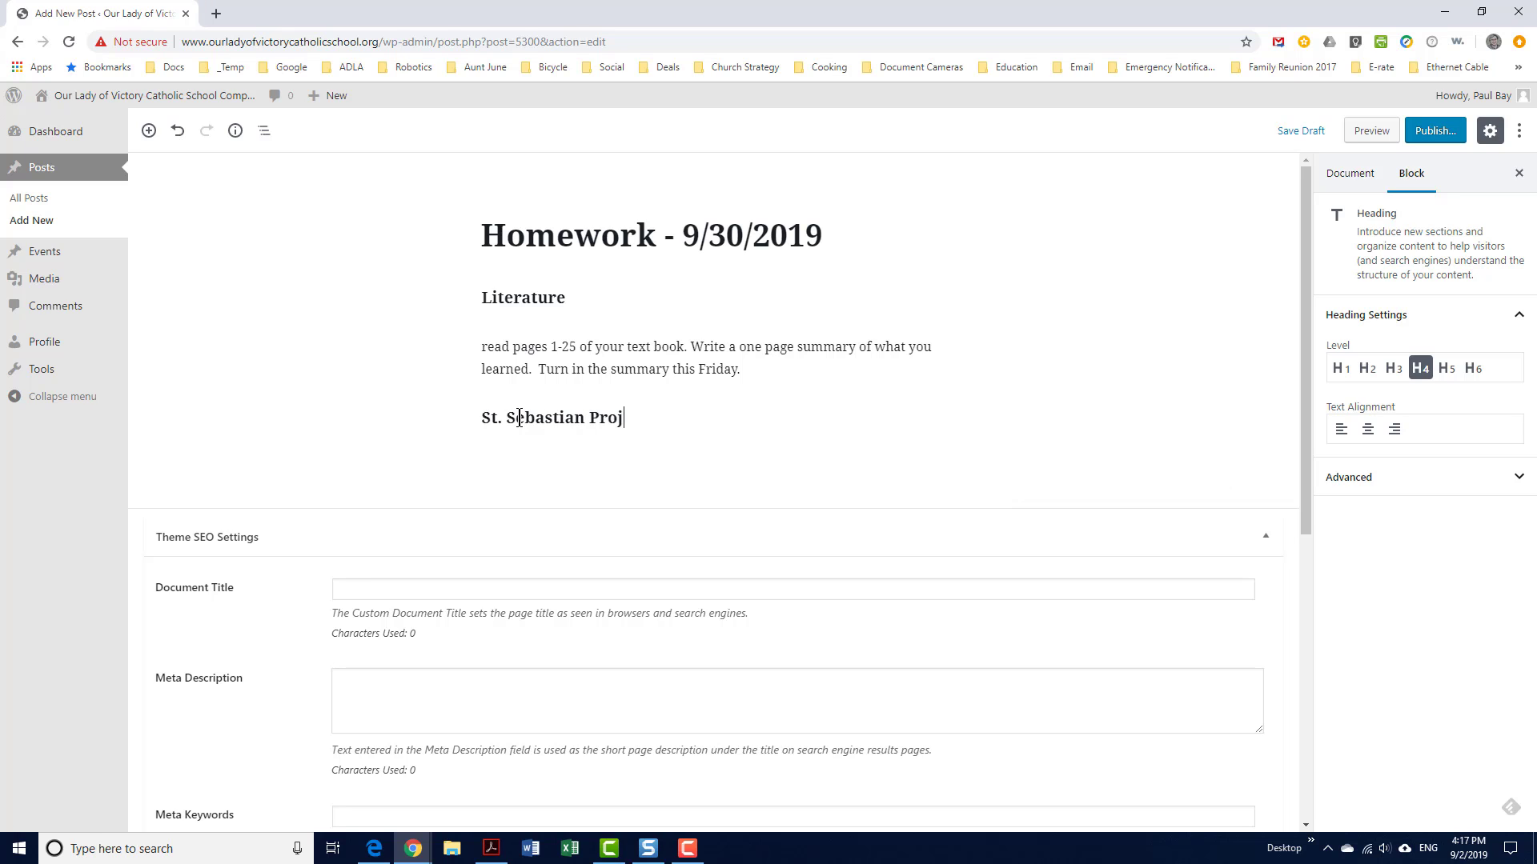
type("ect")
Add a paragraph below it asking students to write a thank you note, due tomorrow
key("Return")
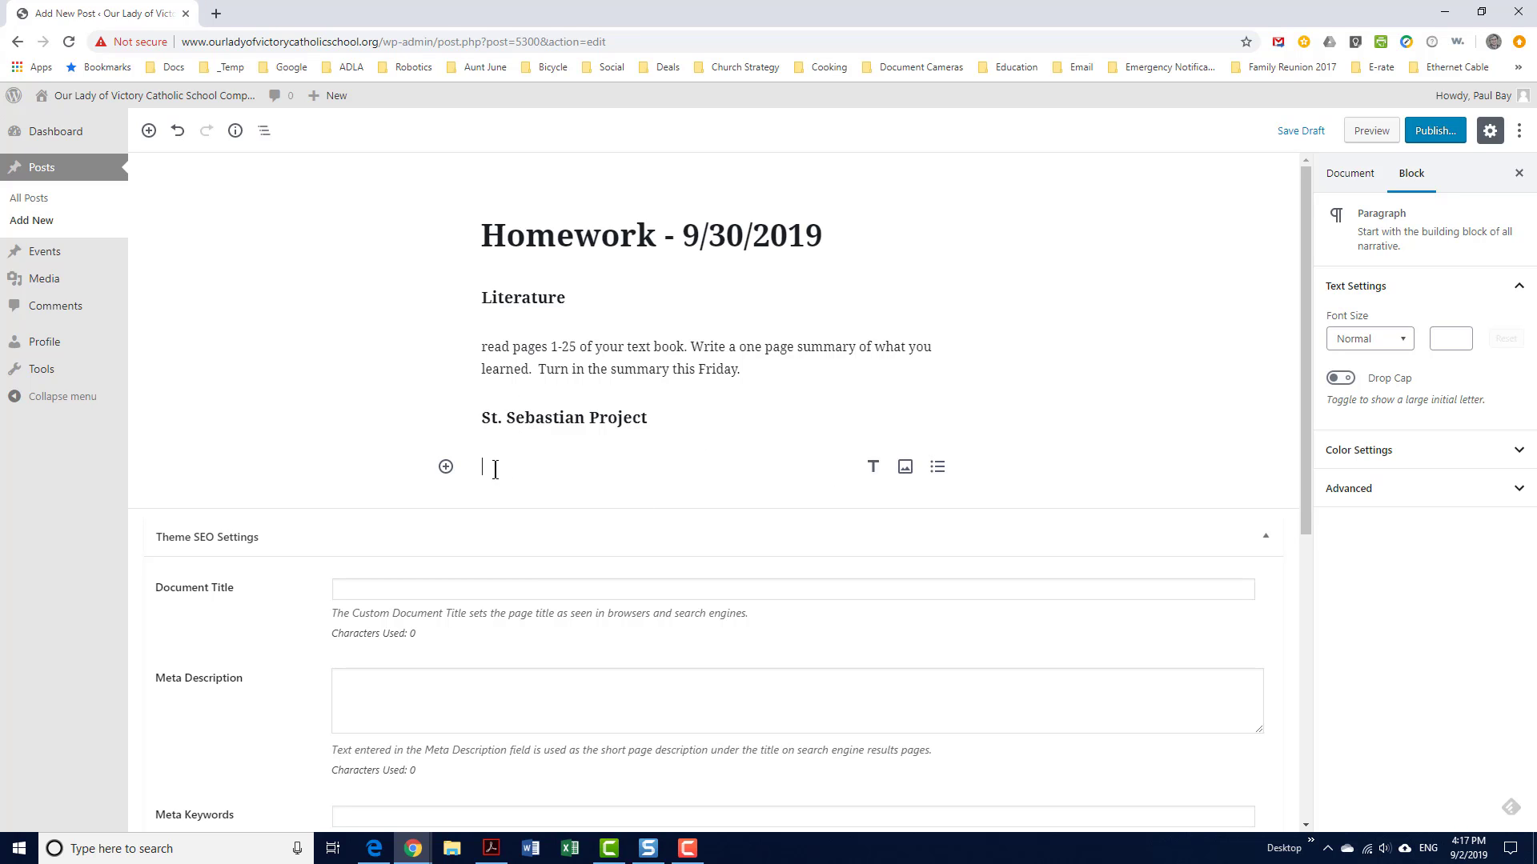
type("S")
key("BackSpace")
type("Write a thank")
type("you note to the St. Sebastian Project.  Turn in your note")
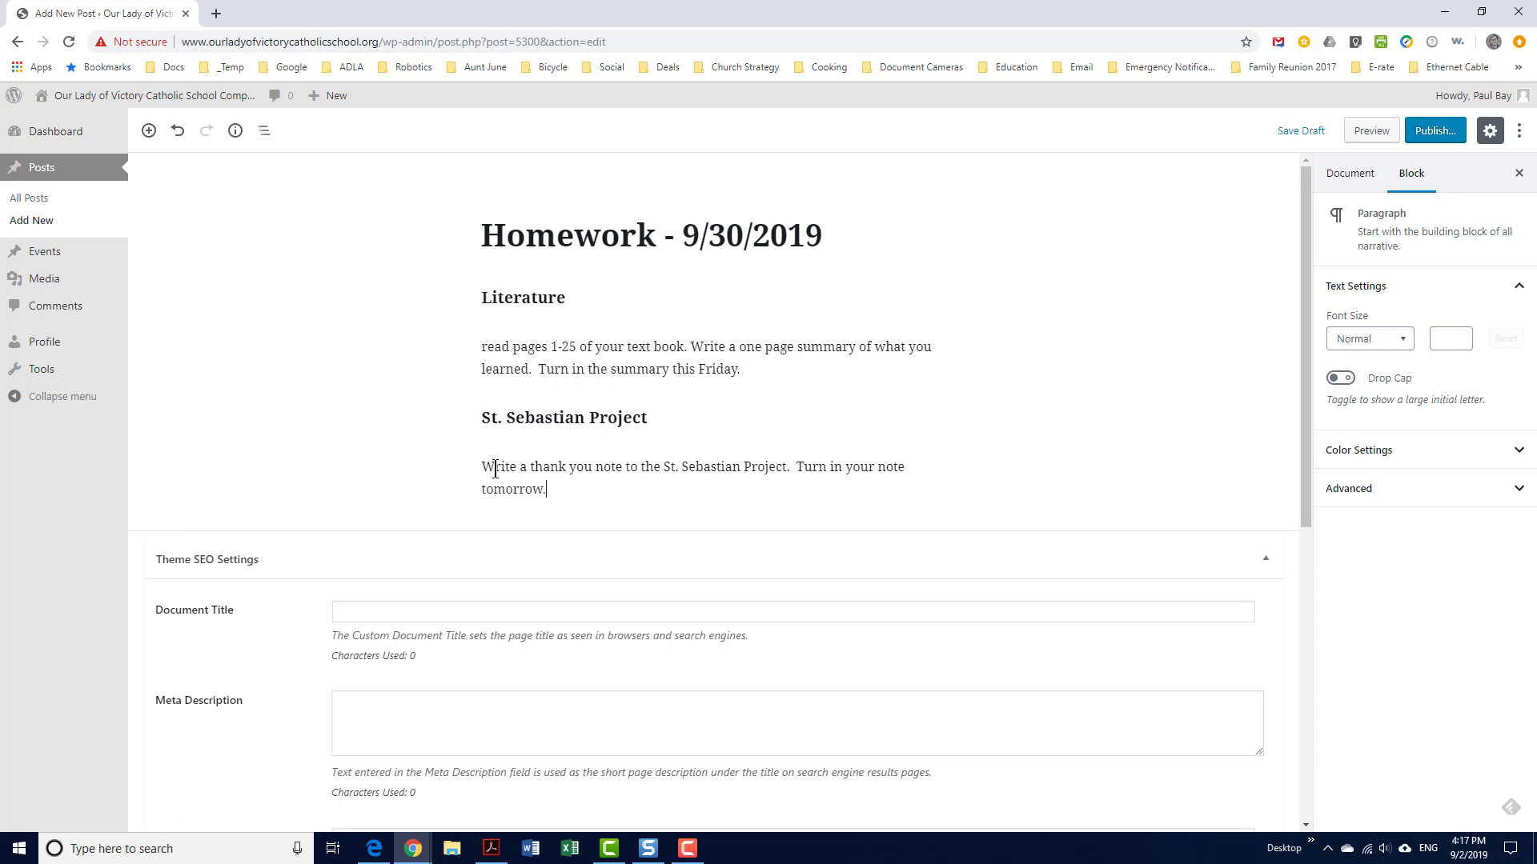
key("Return")
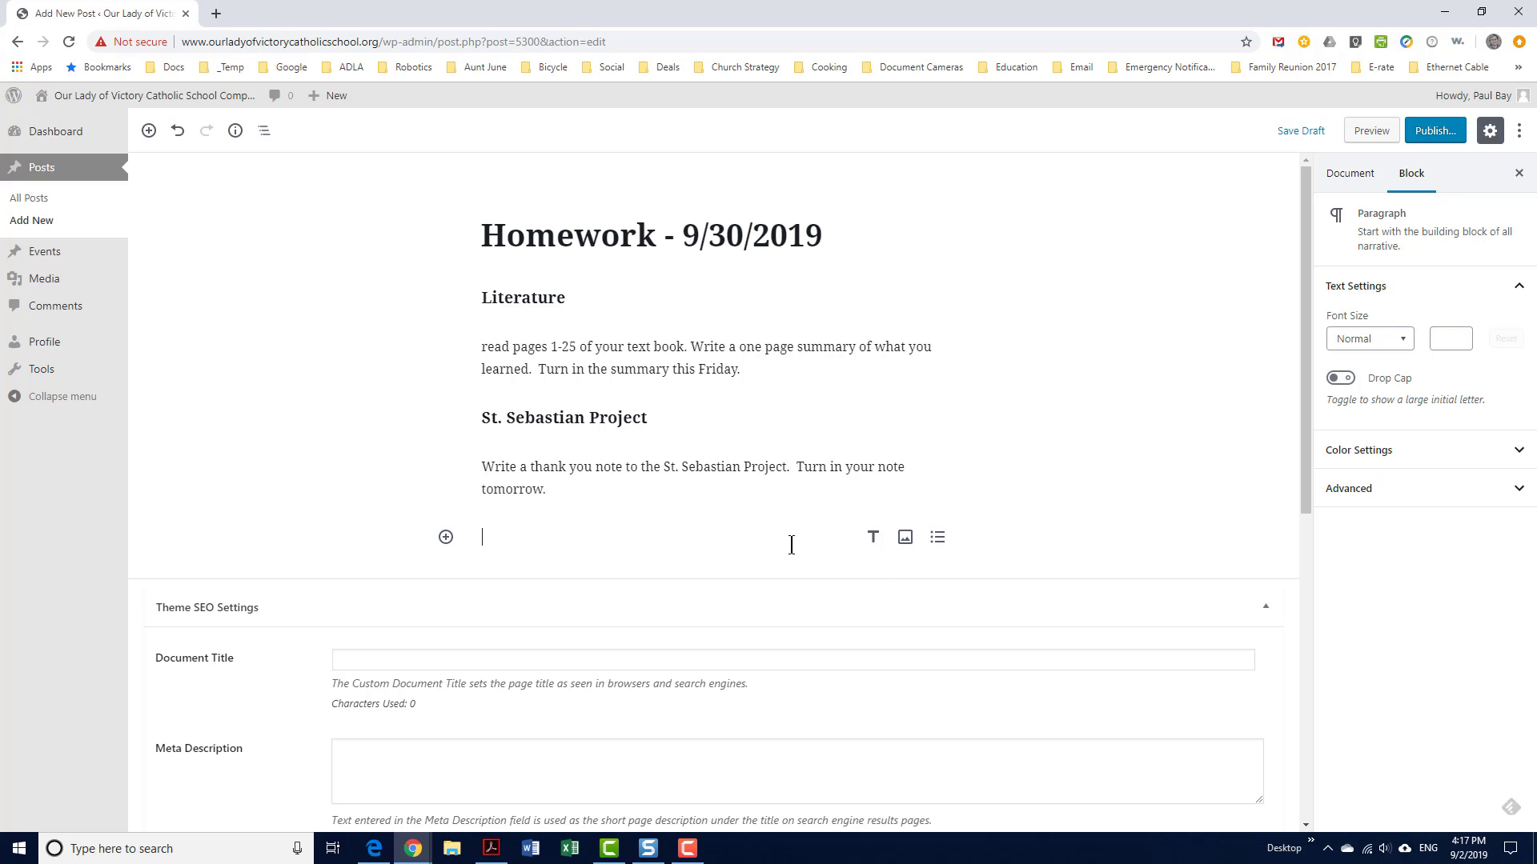
Insert SSP-With-Tagline.jpg from the Media Library as an image block below the note
left_click(905, 538)
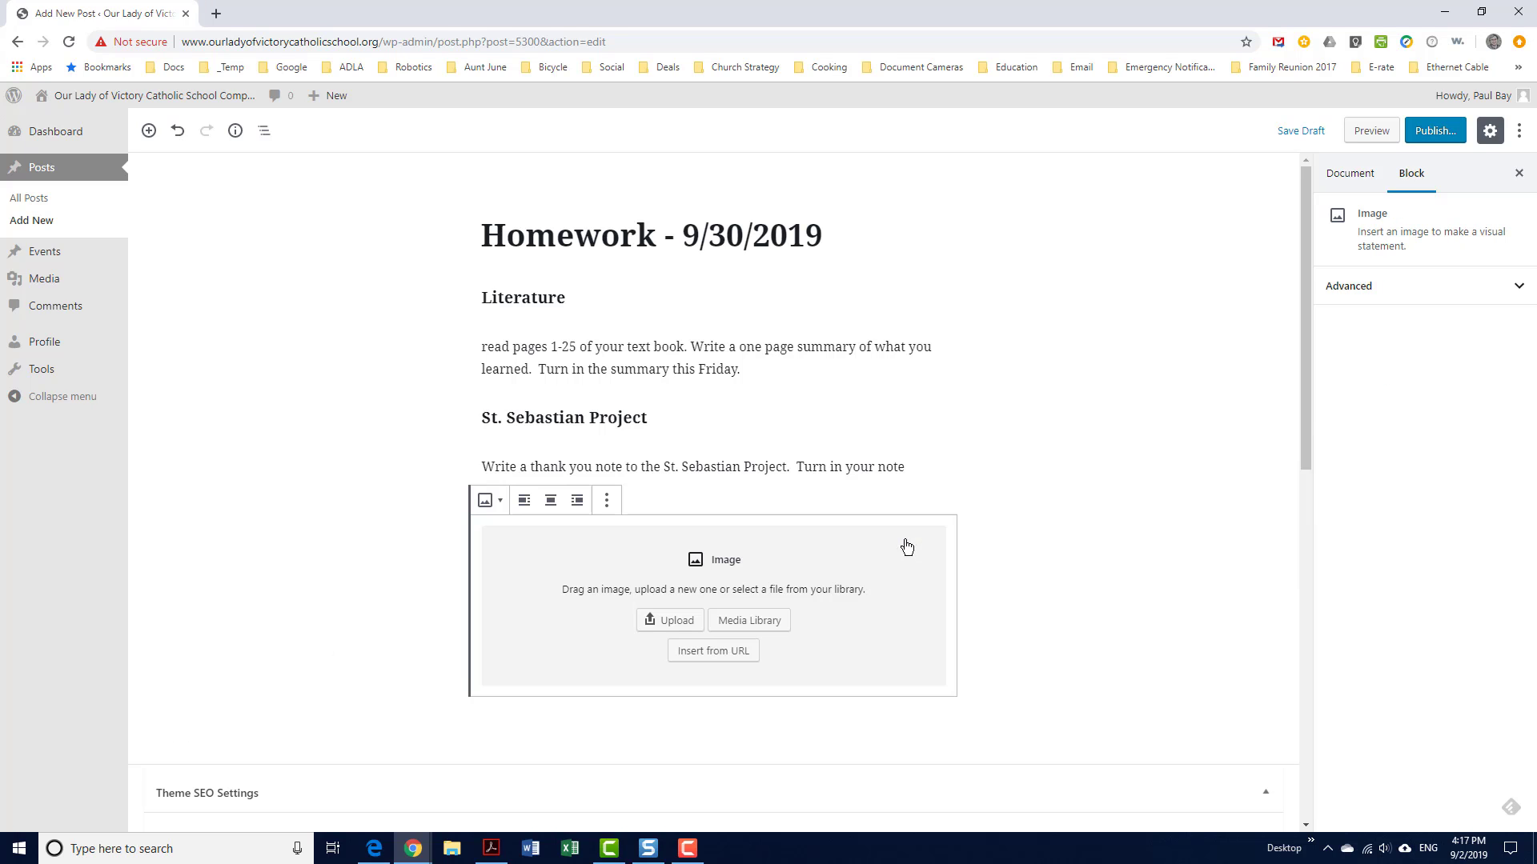
left_click(738, 629)
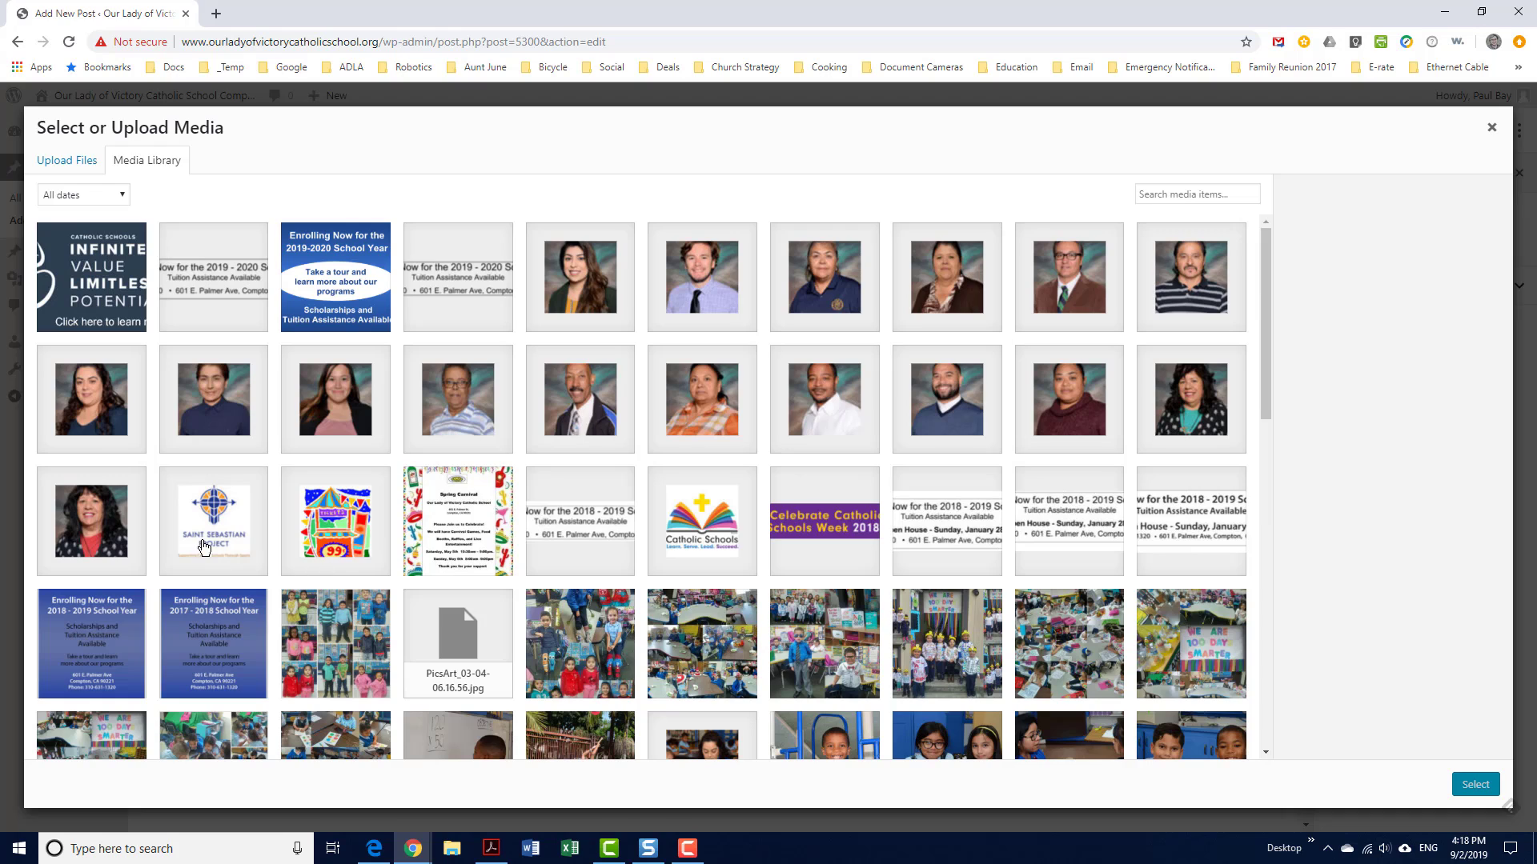
left_click(211, 537)
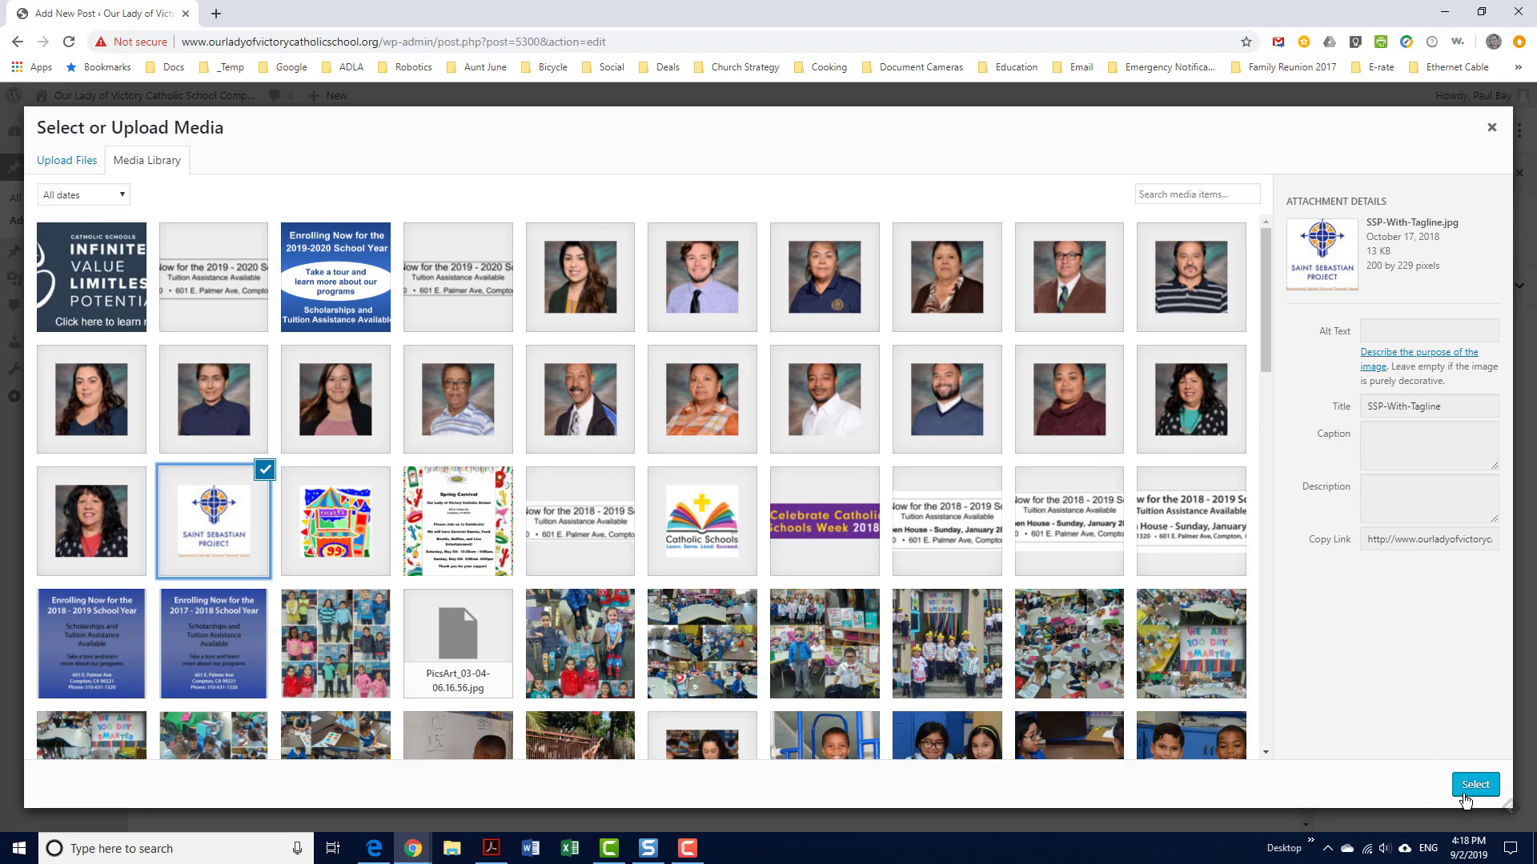
left_click(1472, 786)
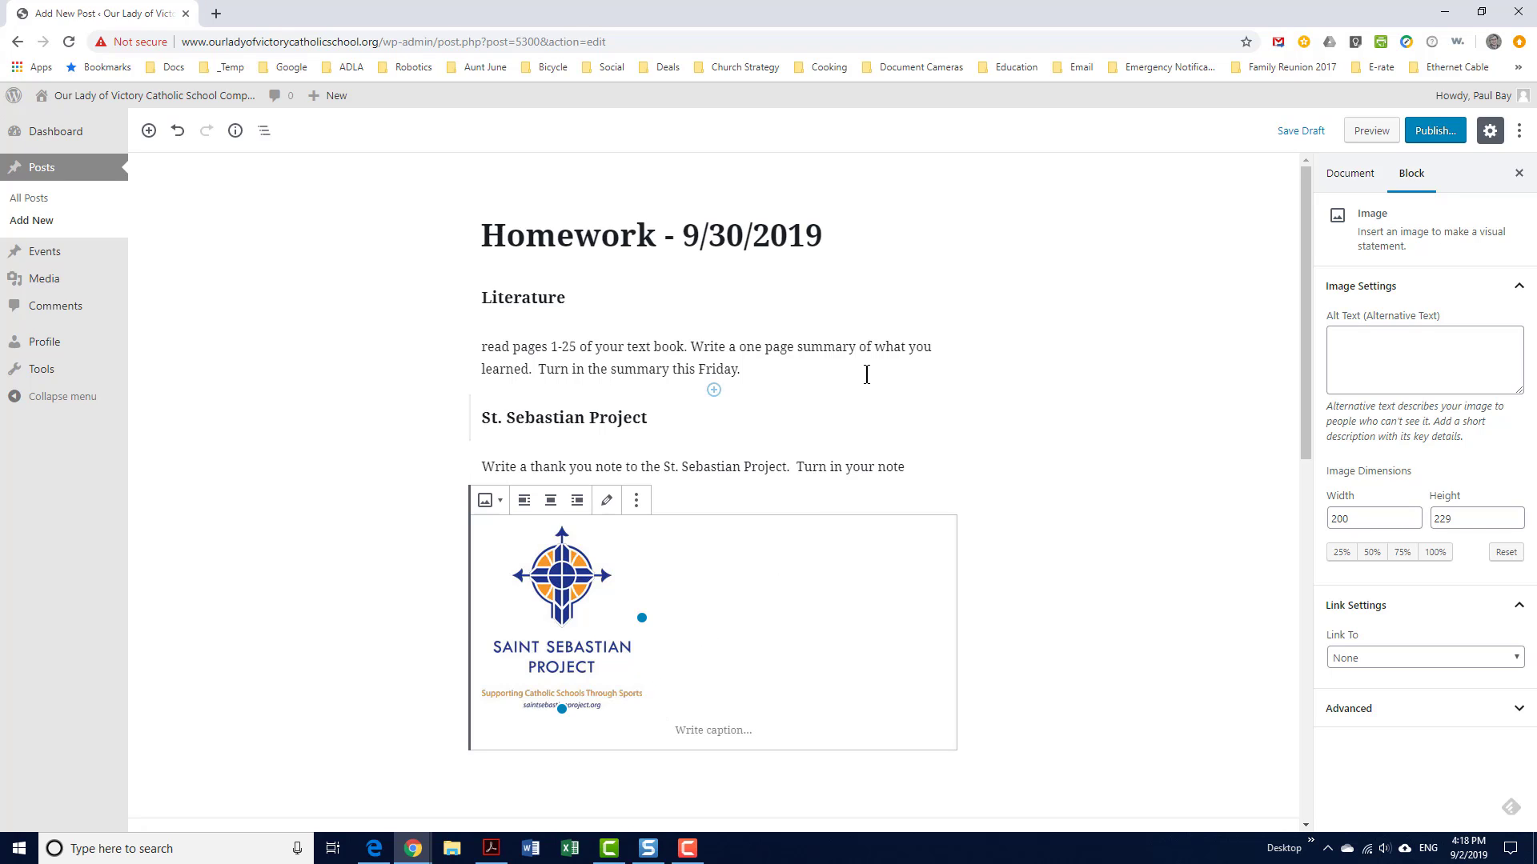
Change 'read' to 'Read' in the Literature paragraph, then view the Document settings
left_click(1071, 511)
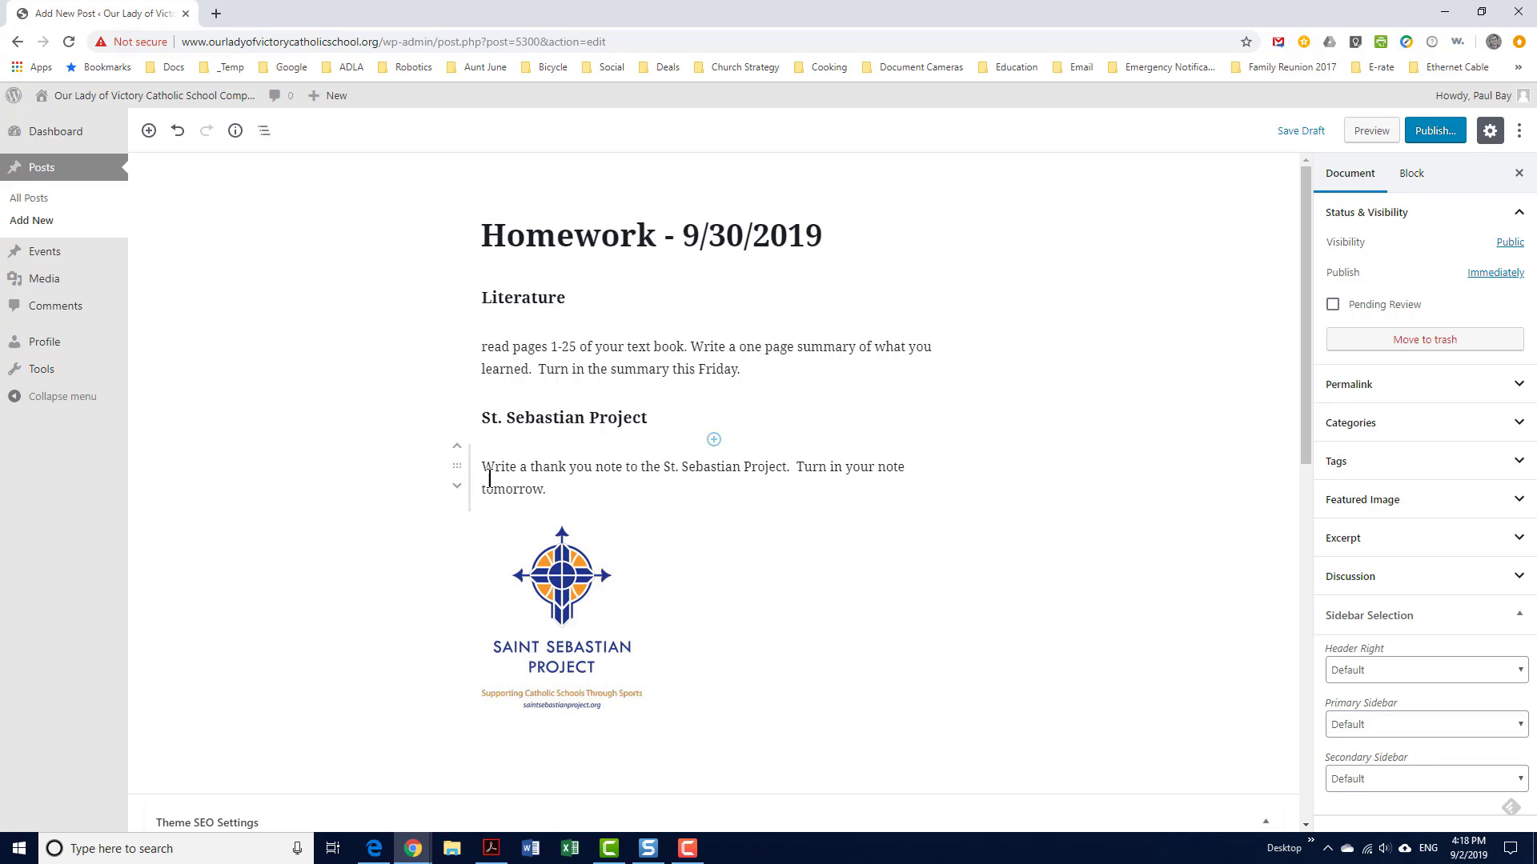
left_click(483, 345)
key("Delete")
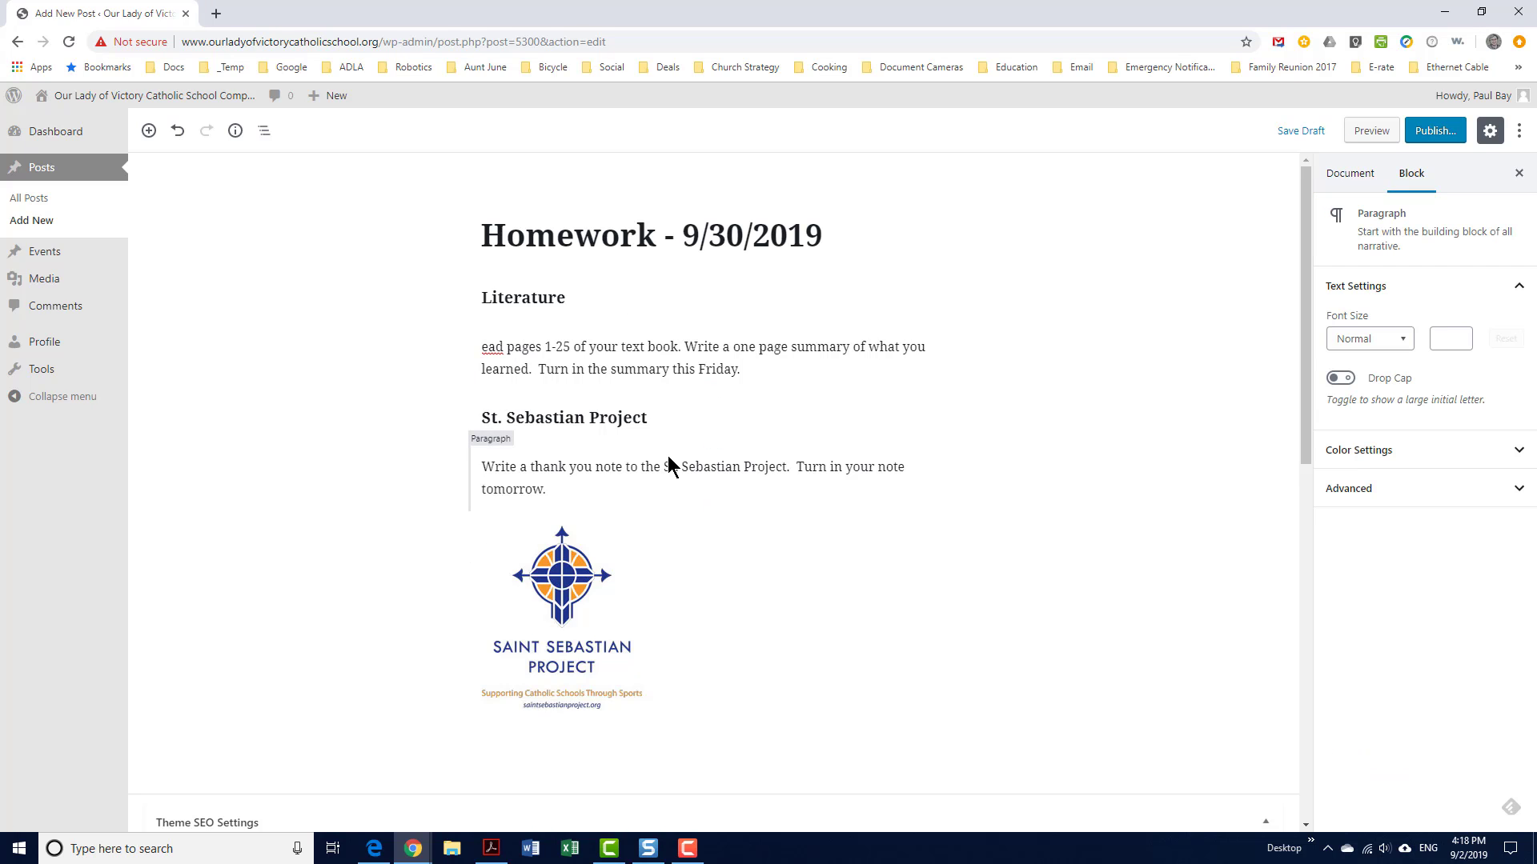
type("R")
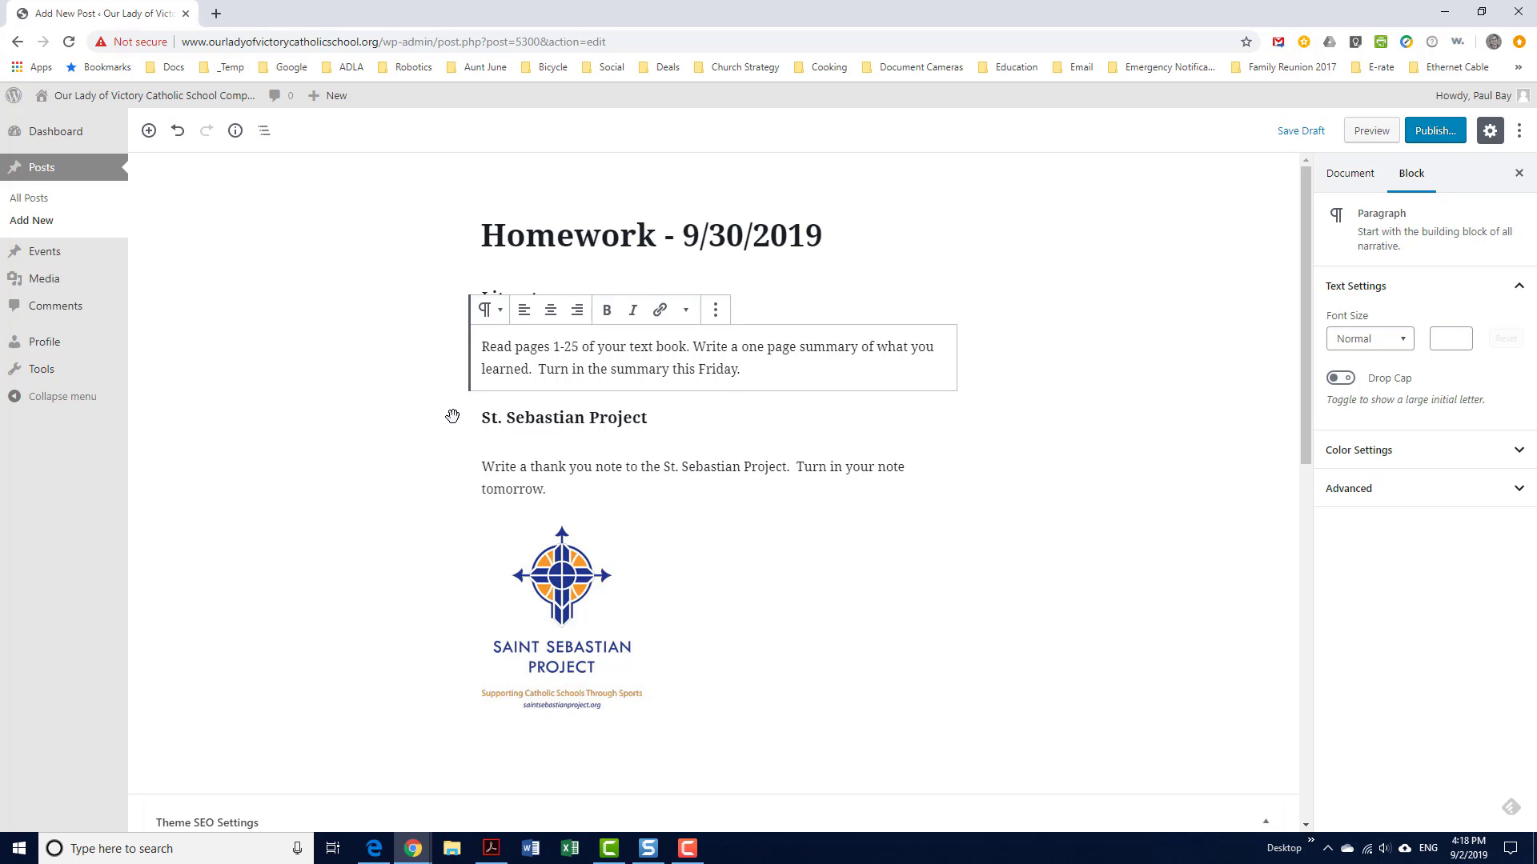
left_click(1359, 181)
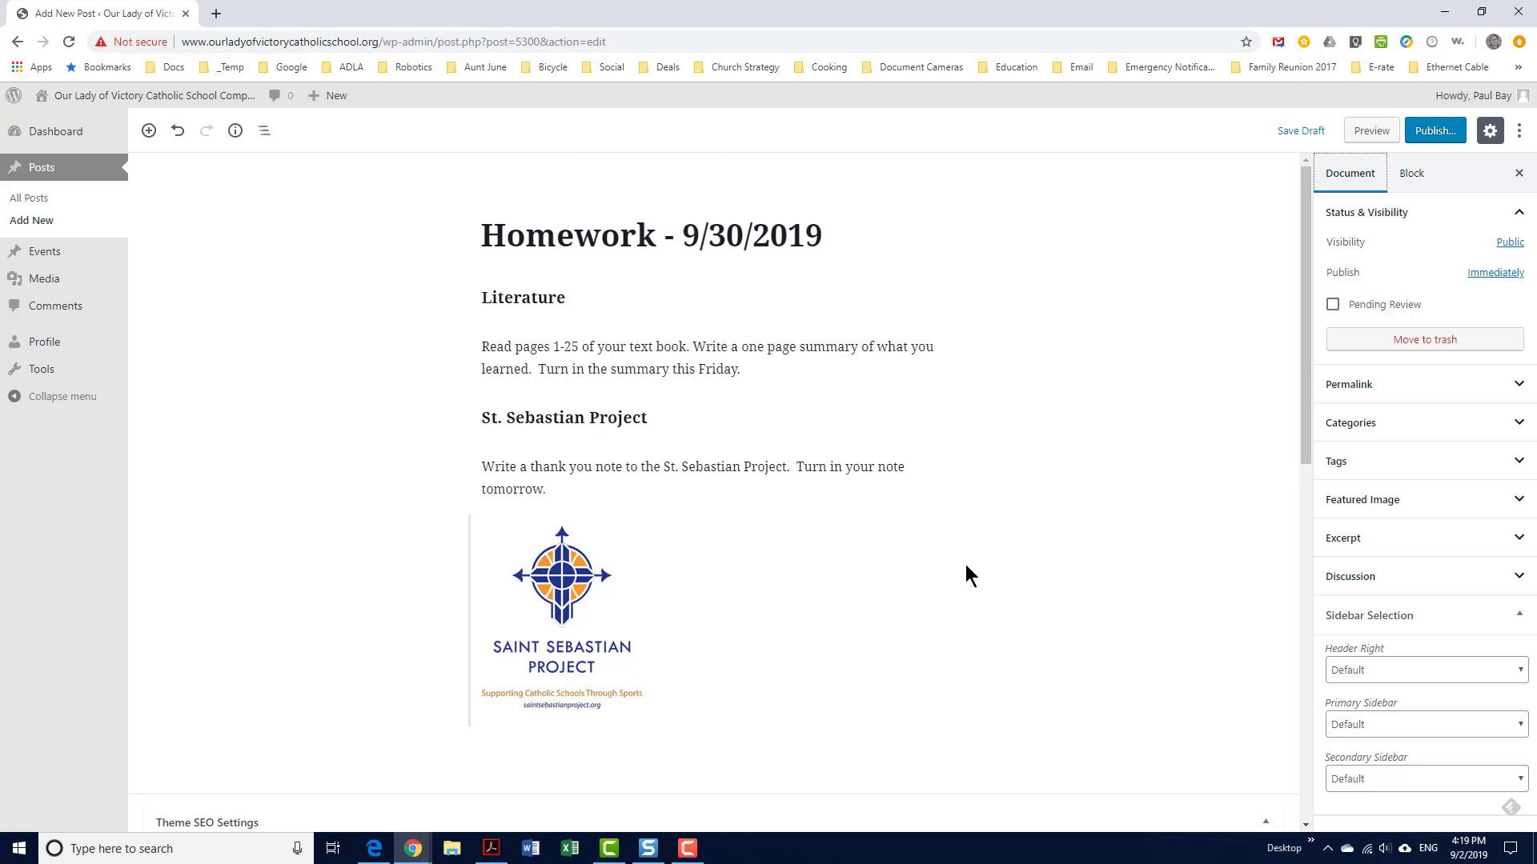
Check the Literature heading's block settings, briefly expanding its Advanced panel
left_click(1412, 174)
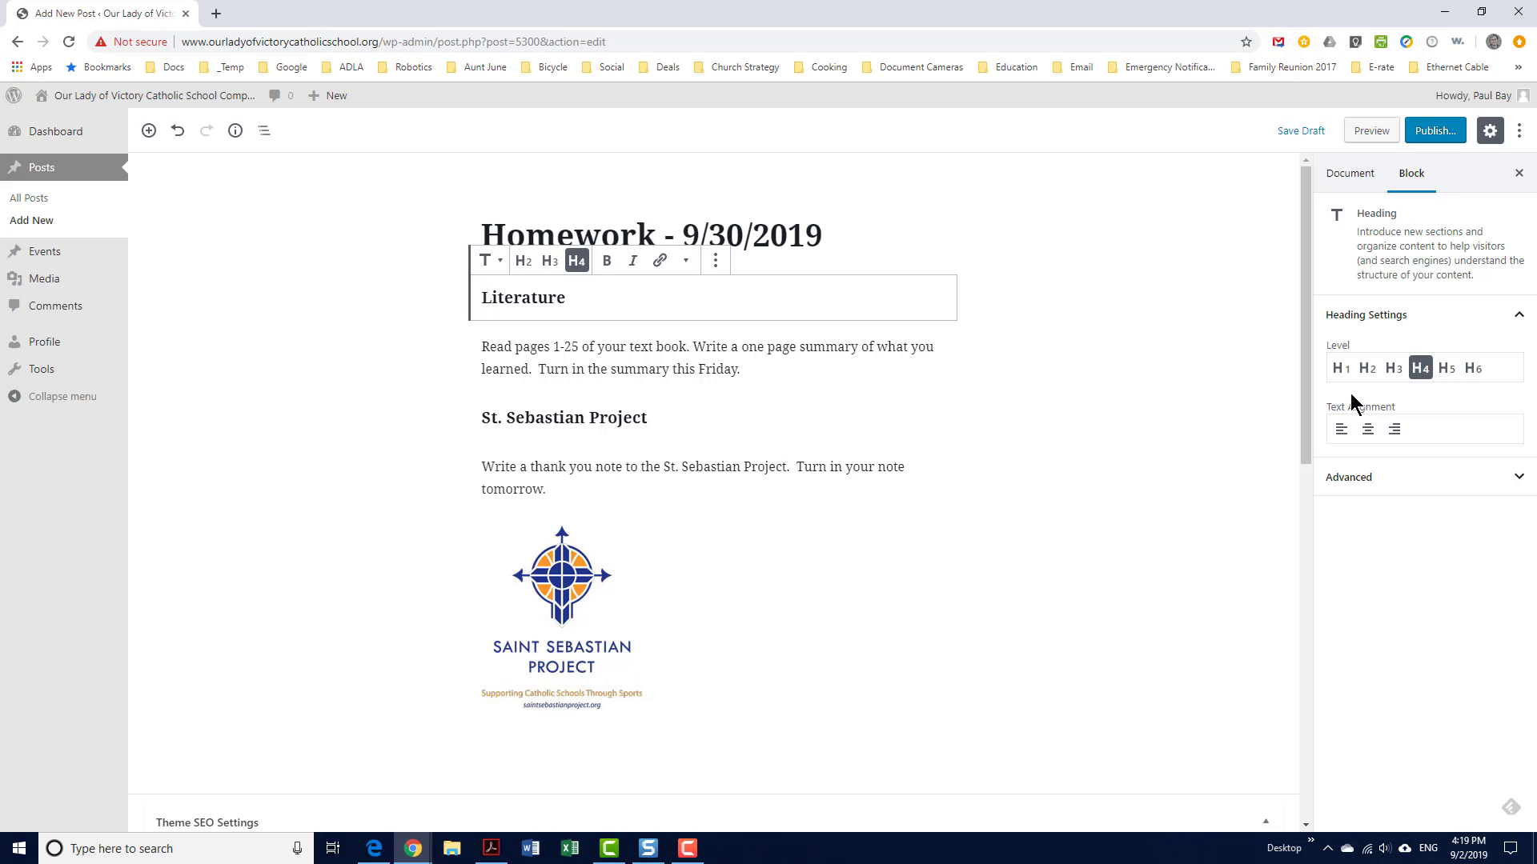
left_click(1516, 480)
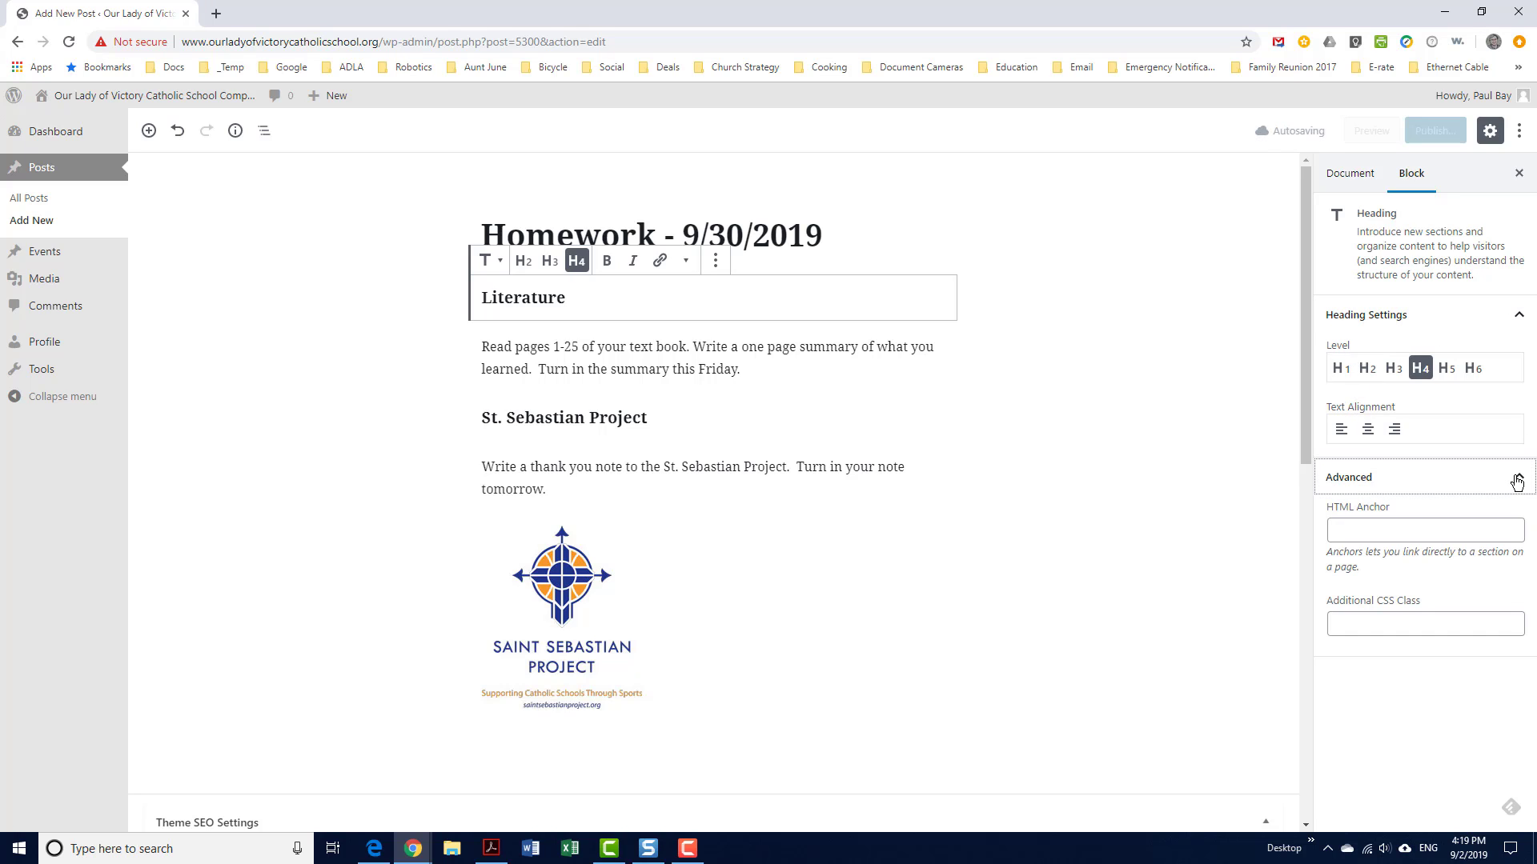
left_click(1517, 482)
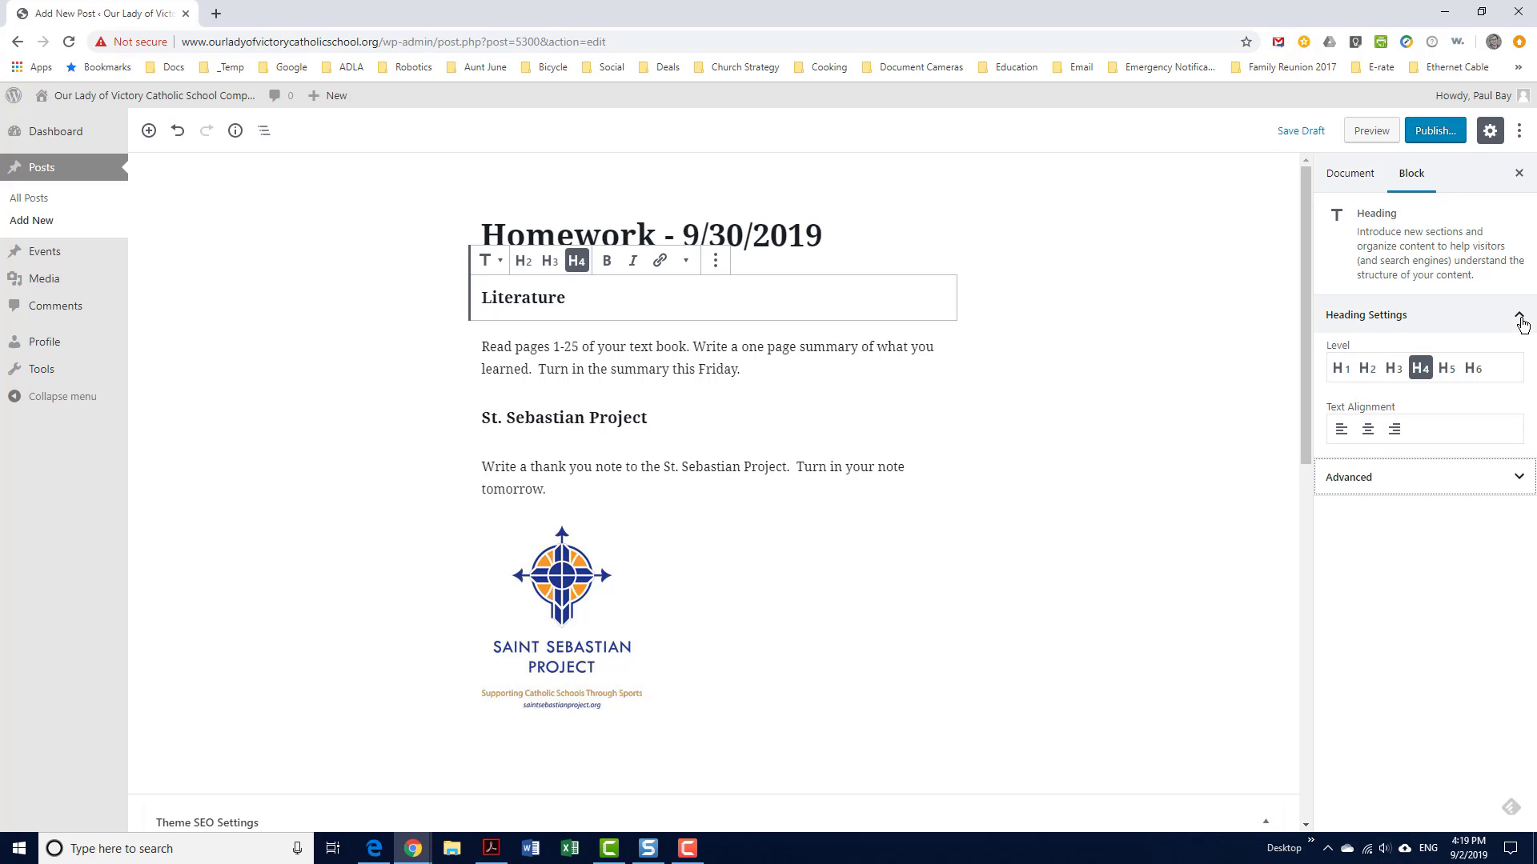
Expand the Categories panel in Document settings and scroll through the grade-level categories
left_click(1152, 390)
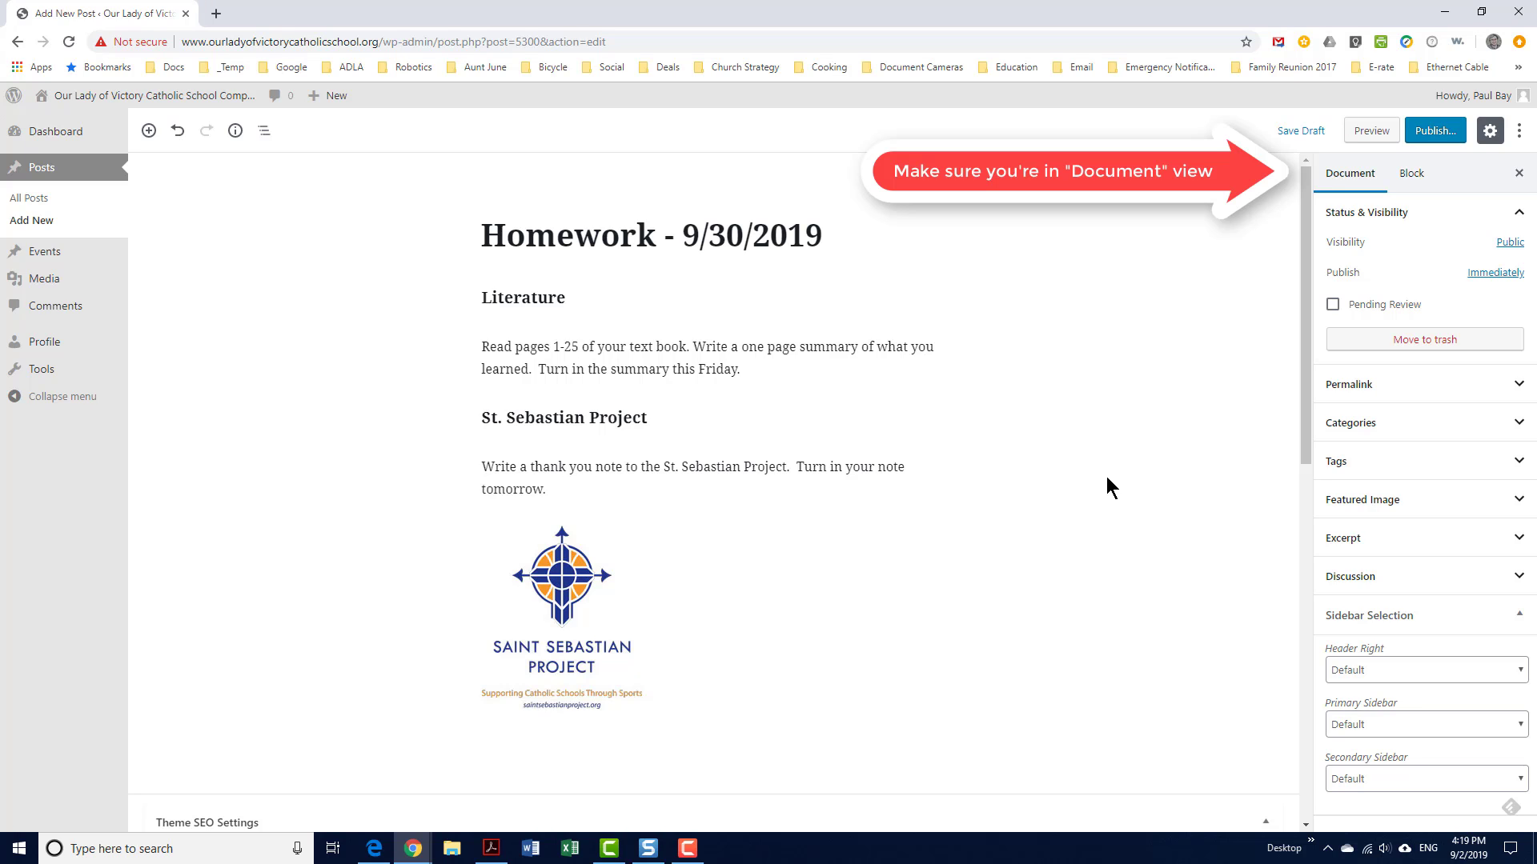
left_click(1518, 425)
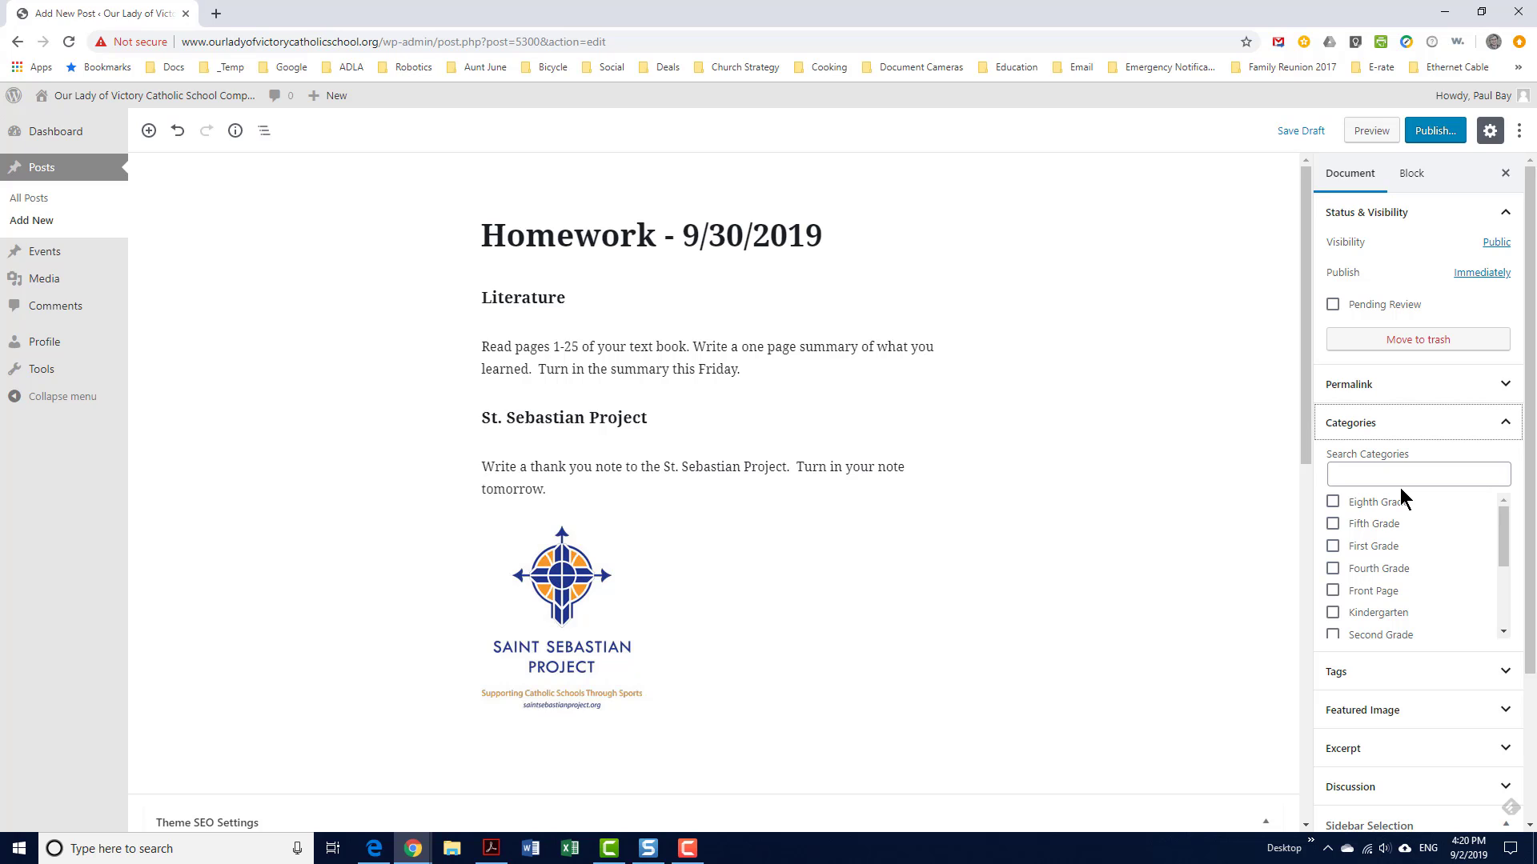
scroll(1393, 592, "down", 2)
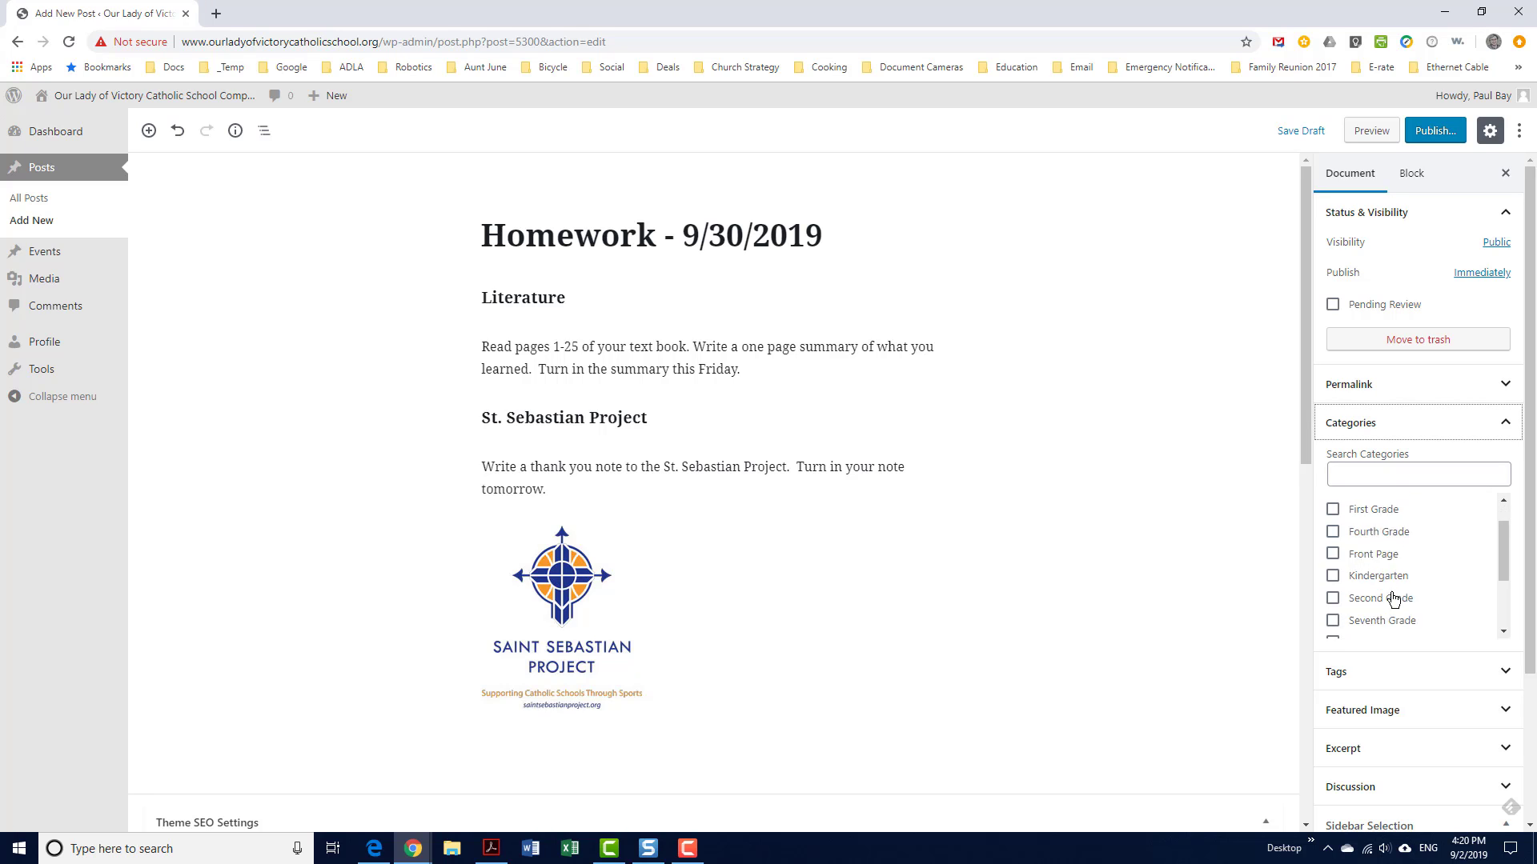
scroll(1393, 592, "up", 2)
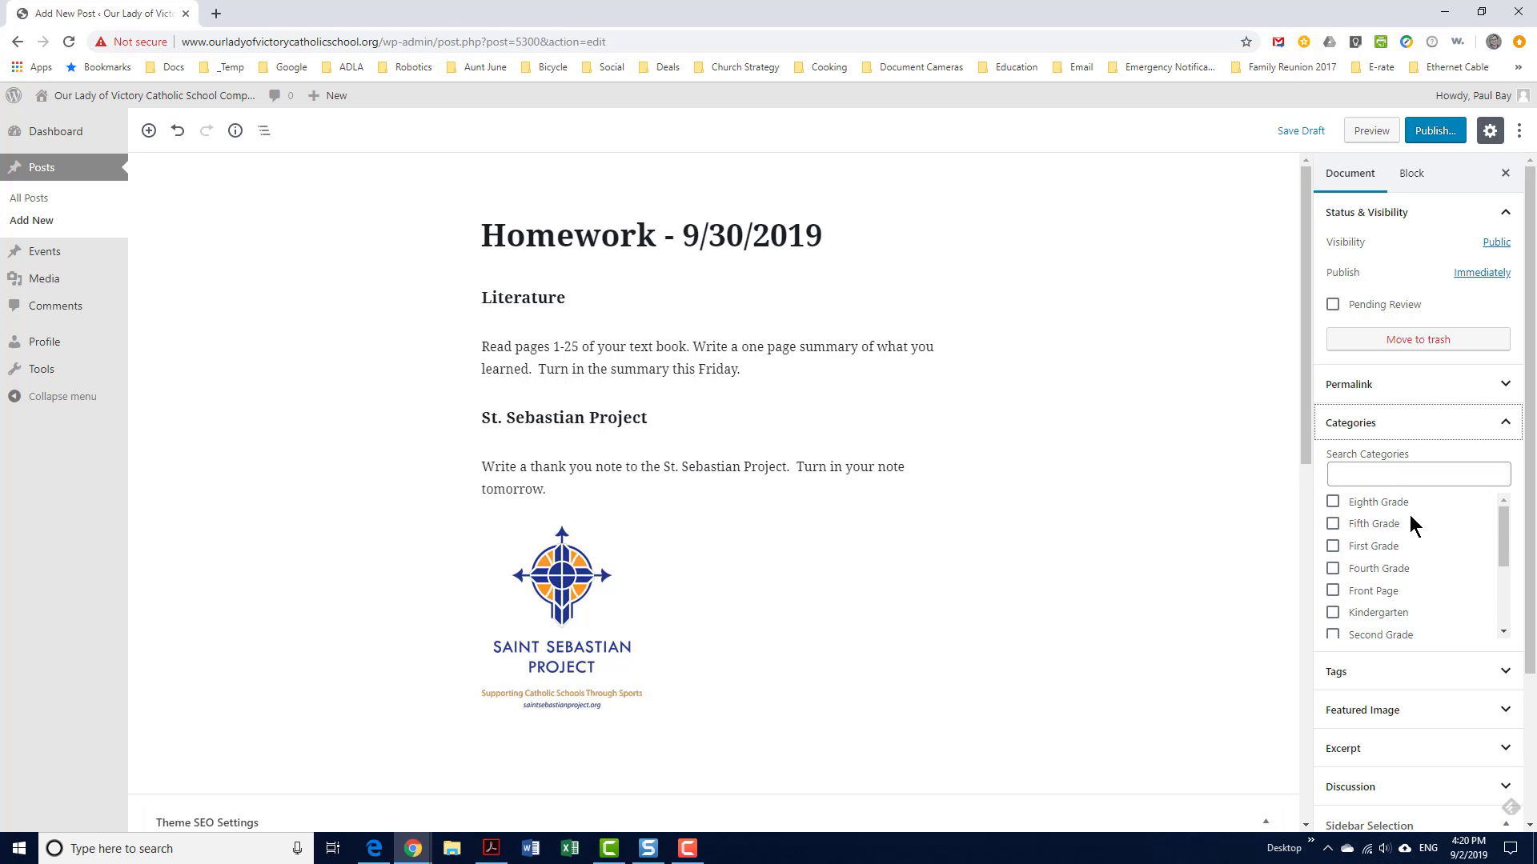
scroll(1391, 516, "down", 2)
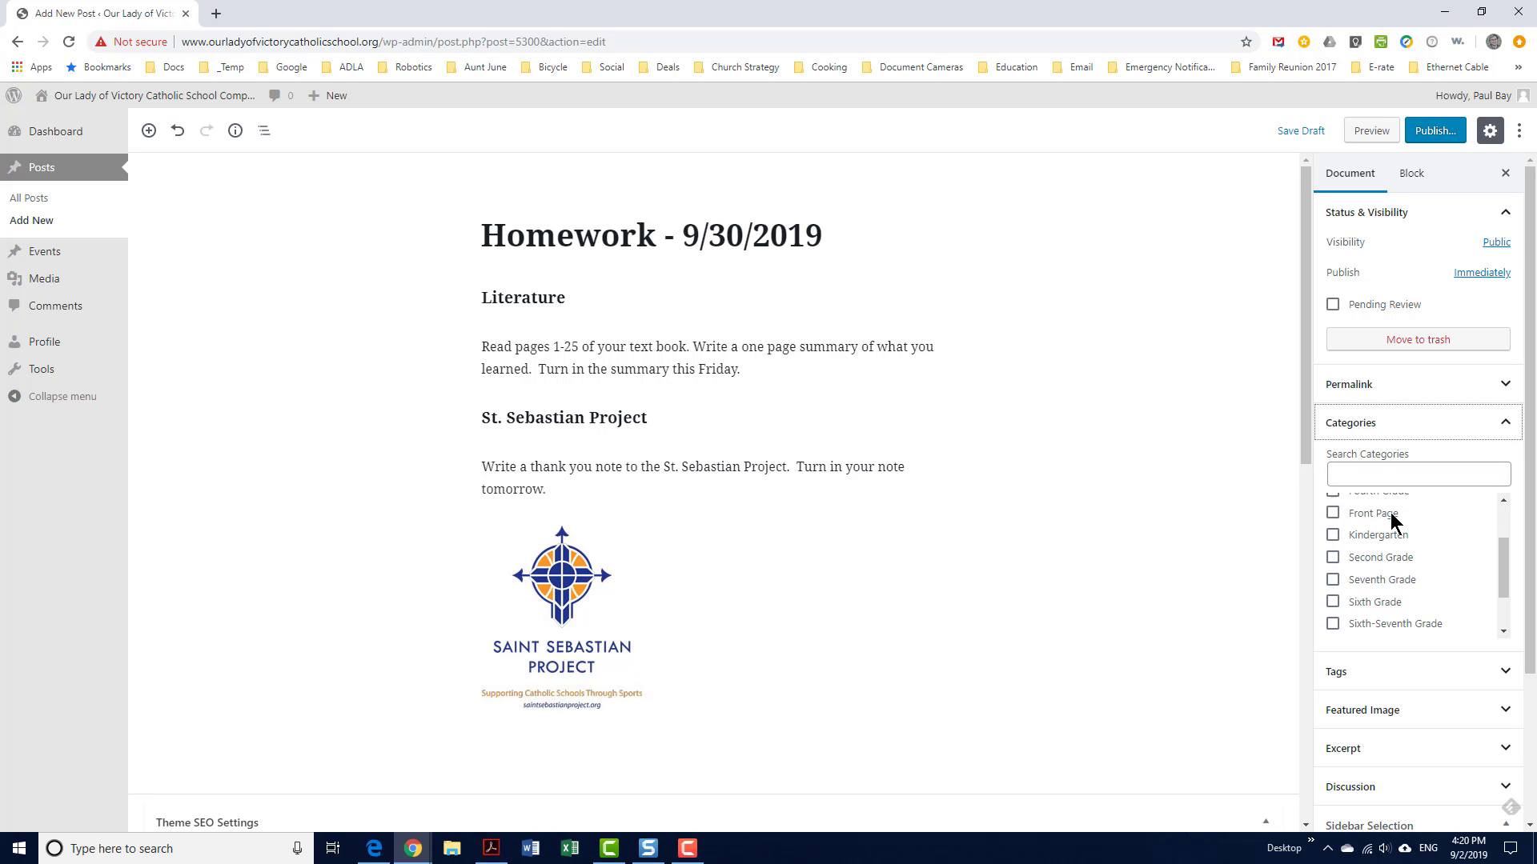
scroll(1391, 586, "down", 2)
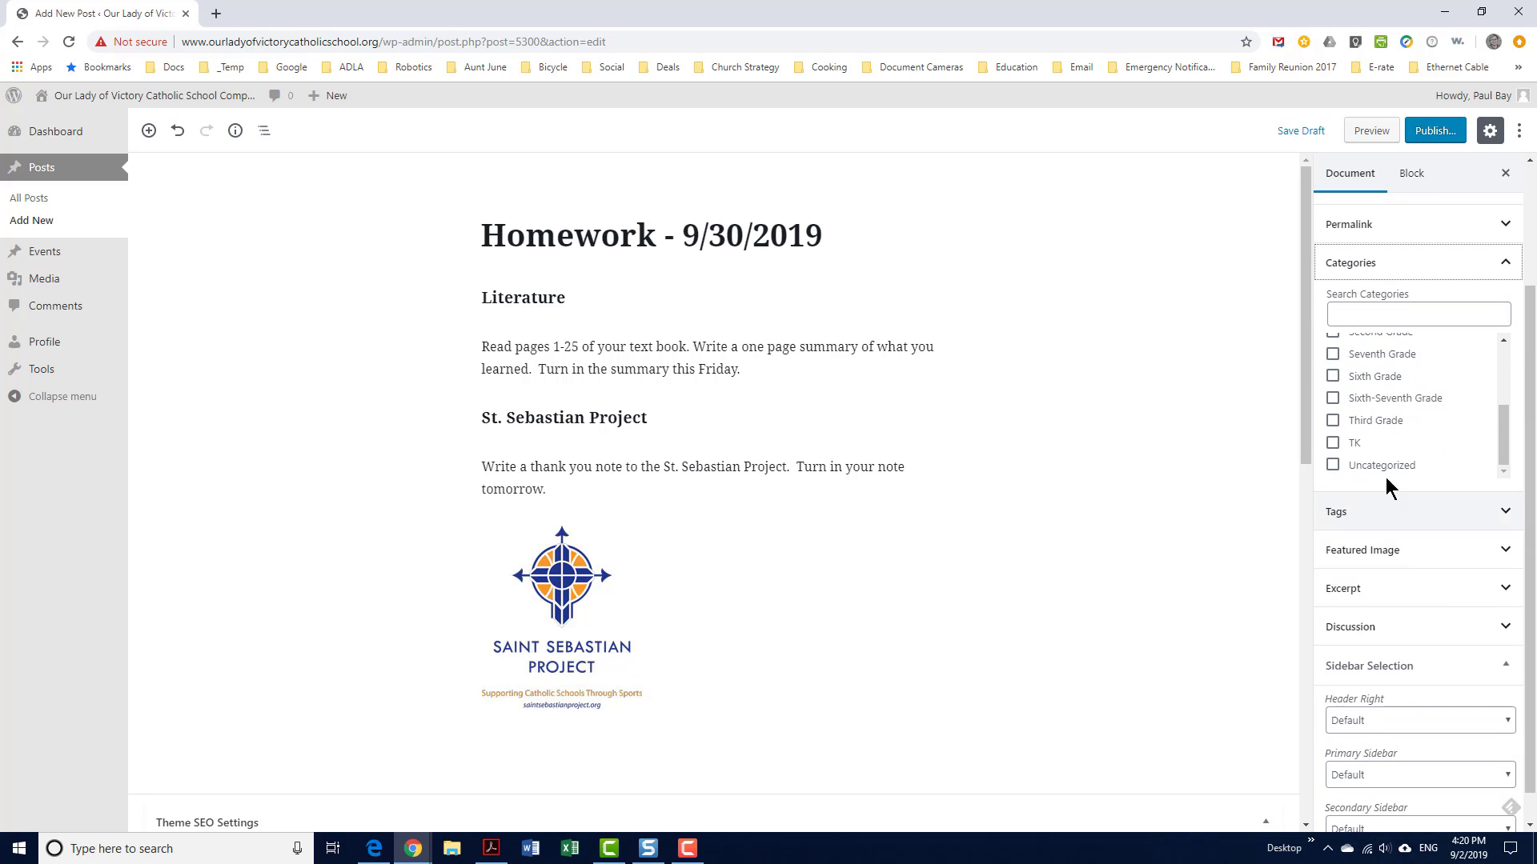
scroll(1374, 448, "up", 2)
scroll(1375, 448, "up", 3)
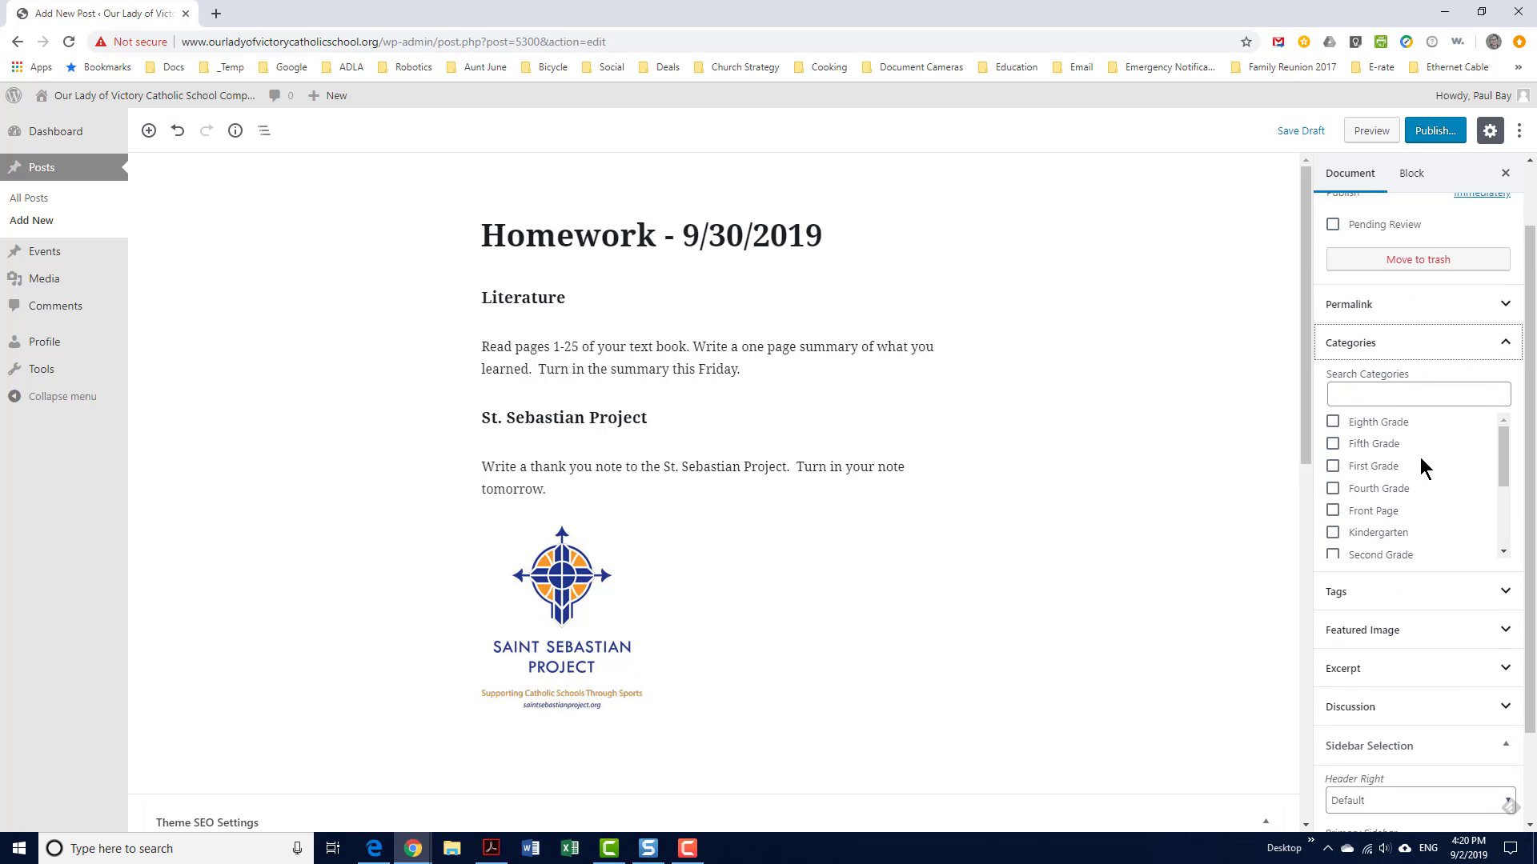
File the post under Fifth Grade only, adding and then clearing First Grade and Fourth Grade
left_click(1332, 445)
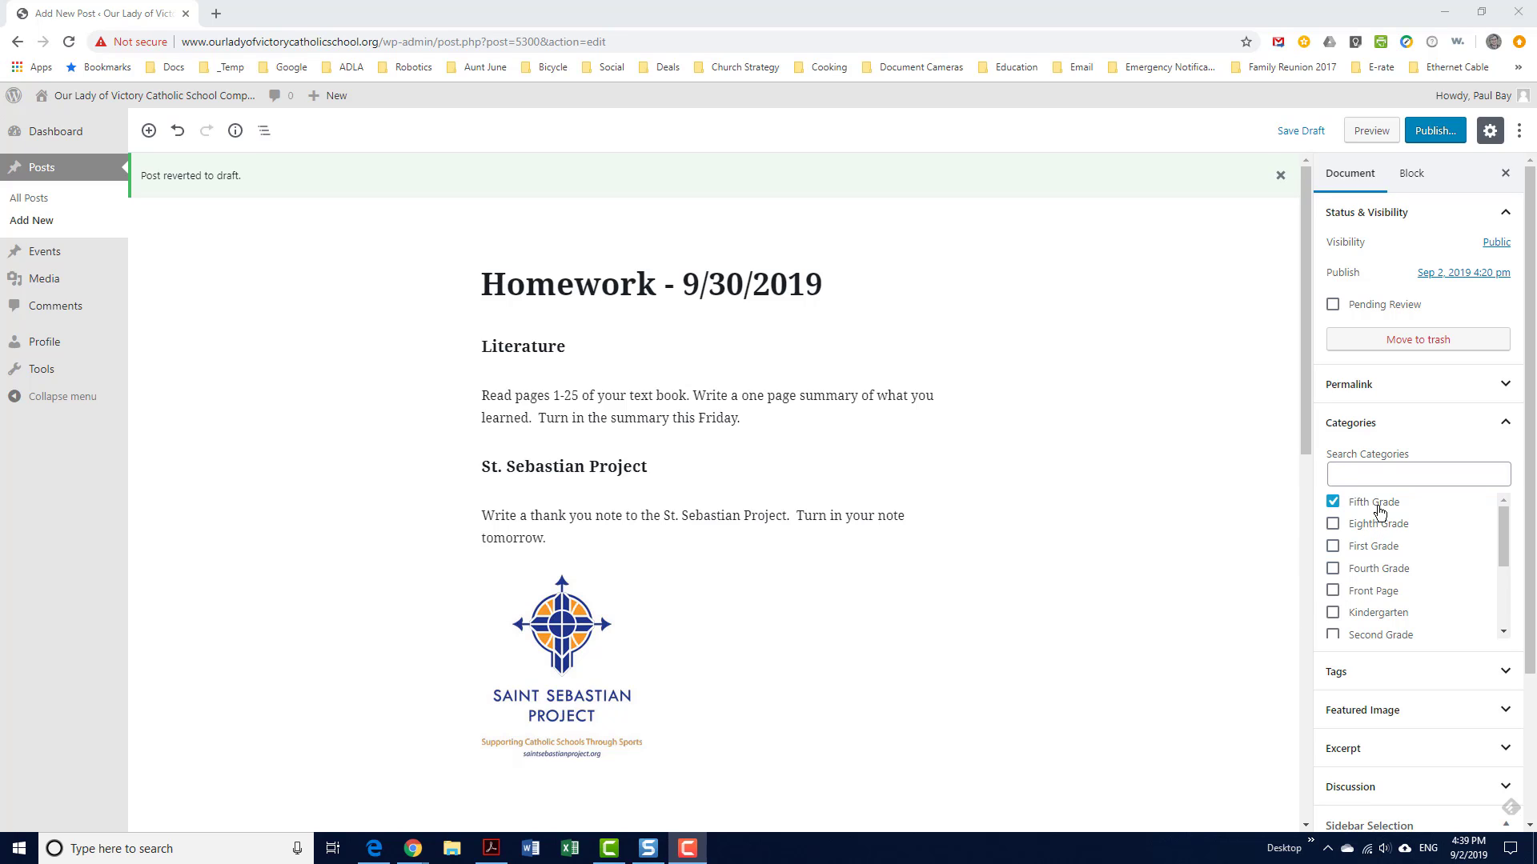
left_click(1334, 548)
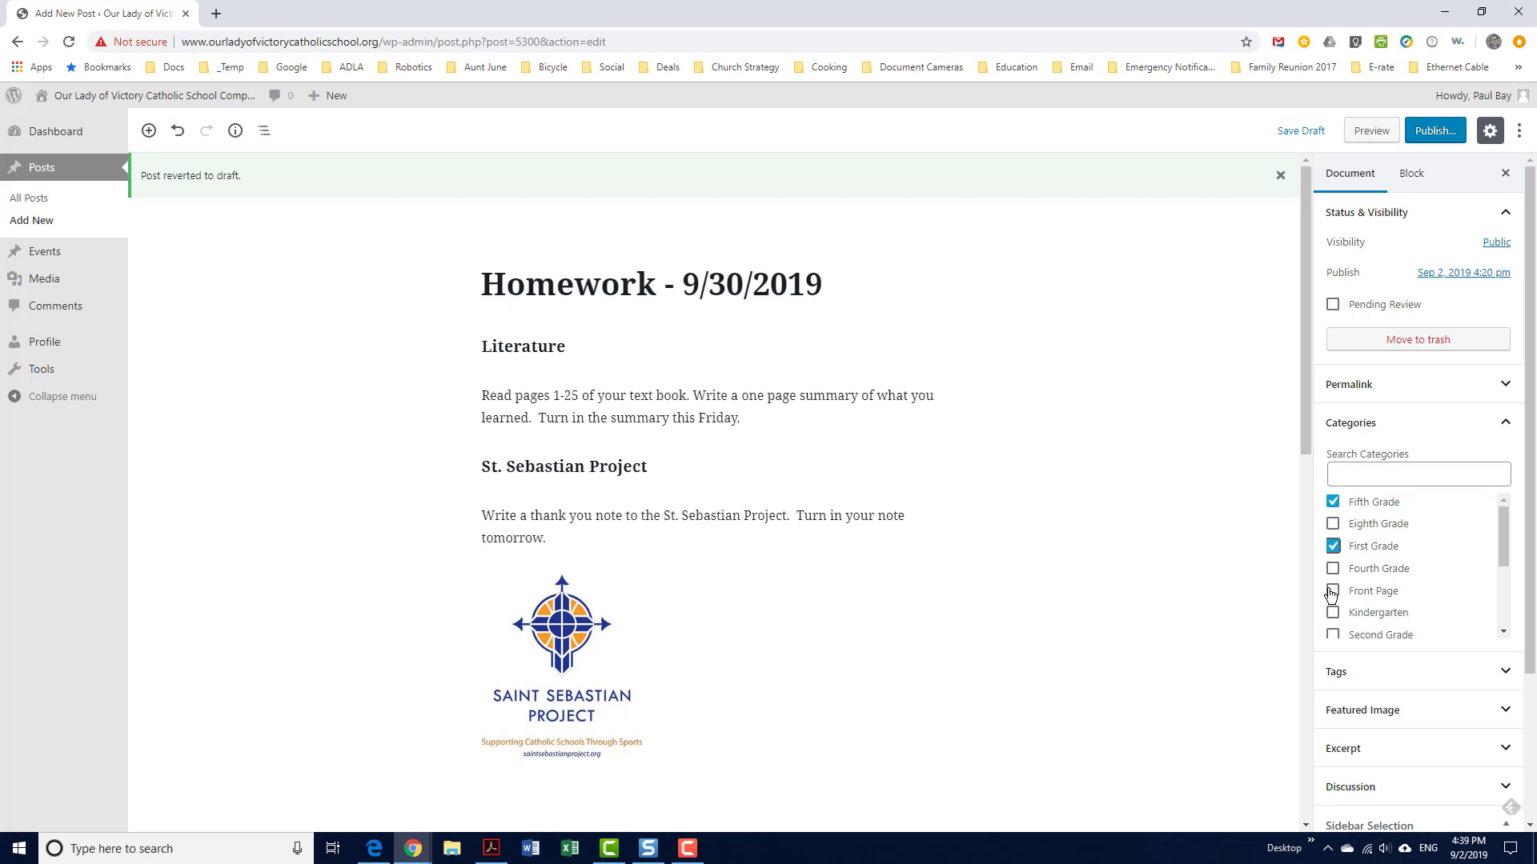
left_click(1333, 570)
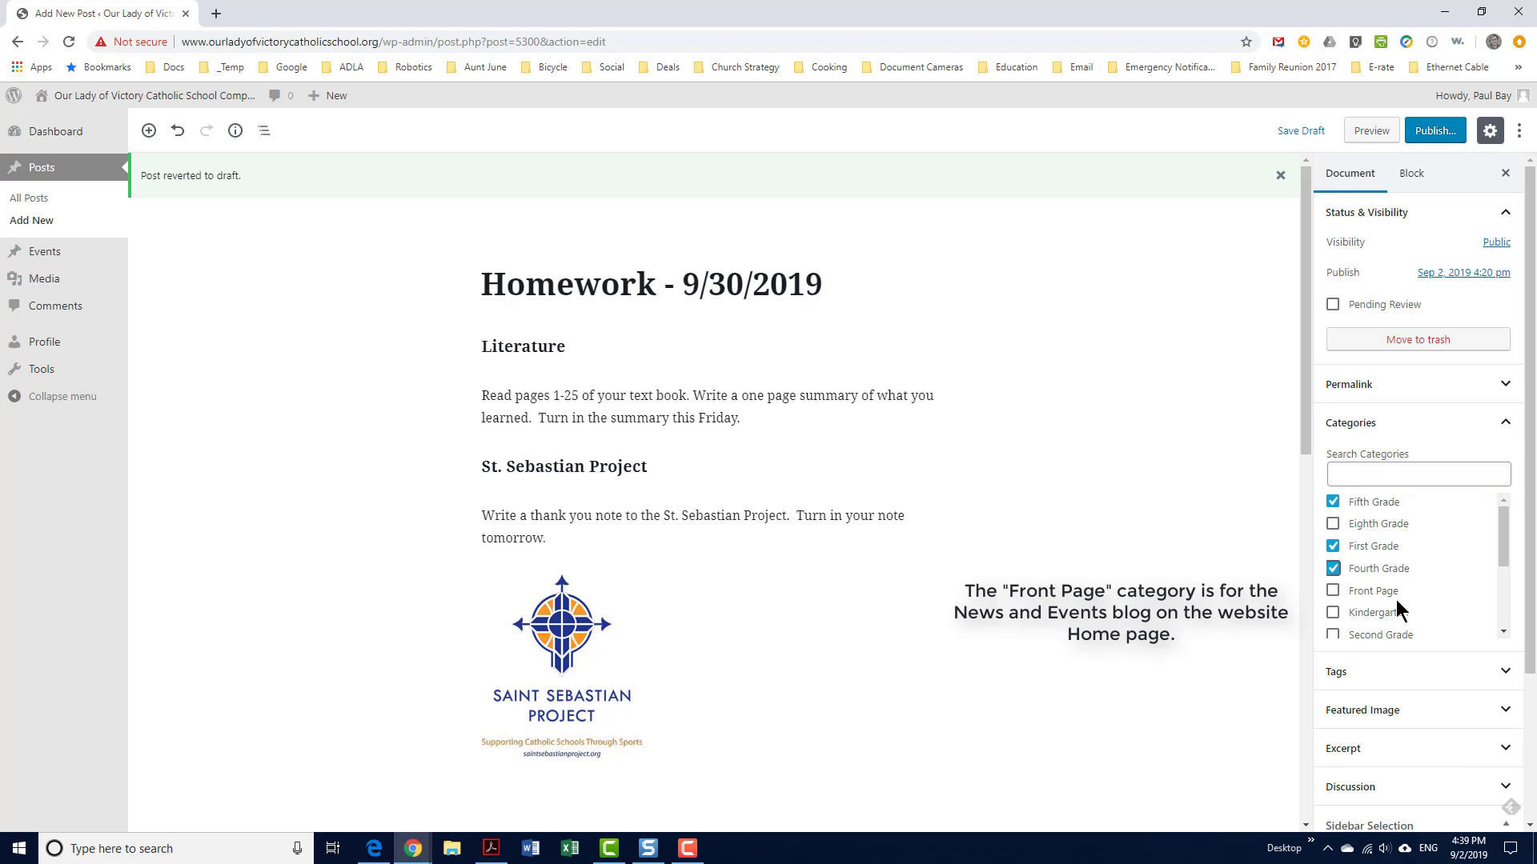
left_click(1335, 547)
left_click(1334, 570)
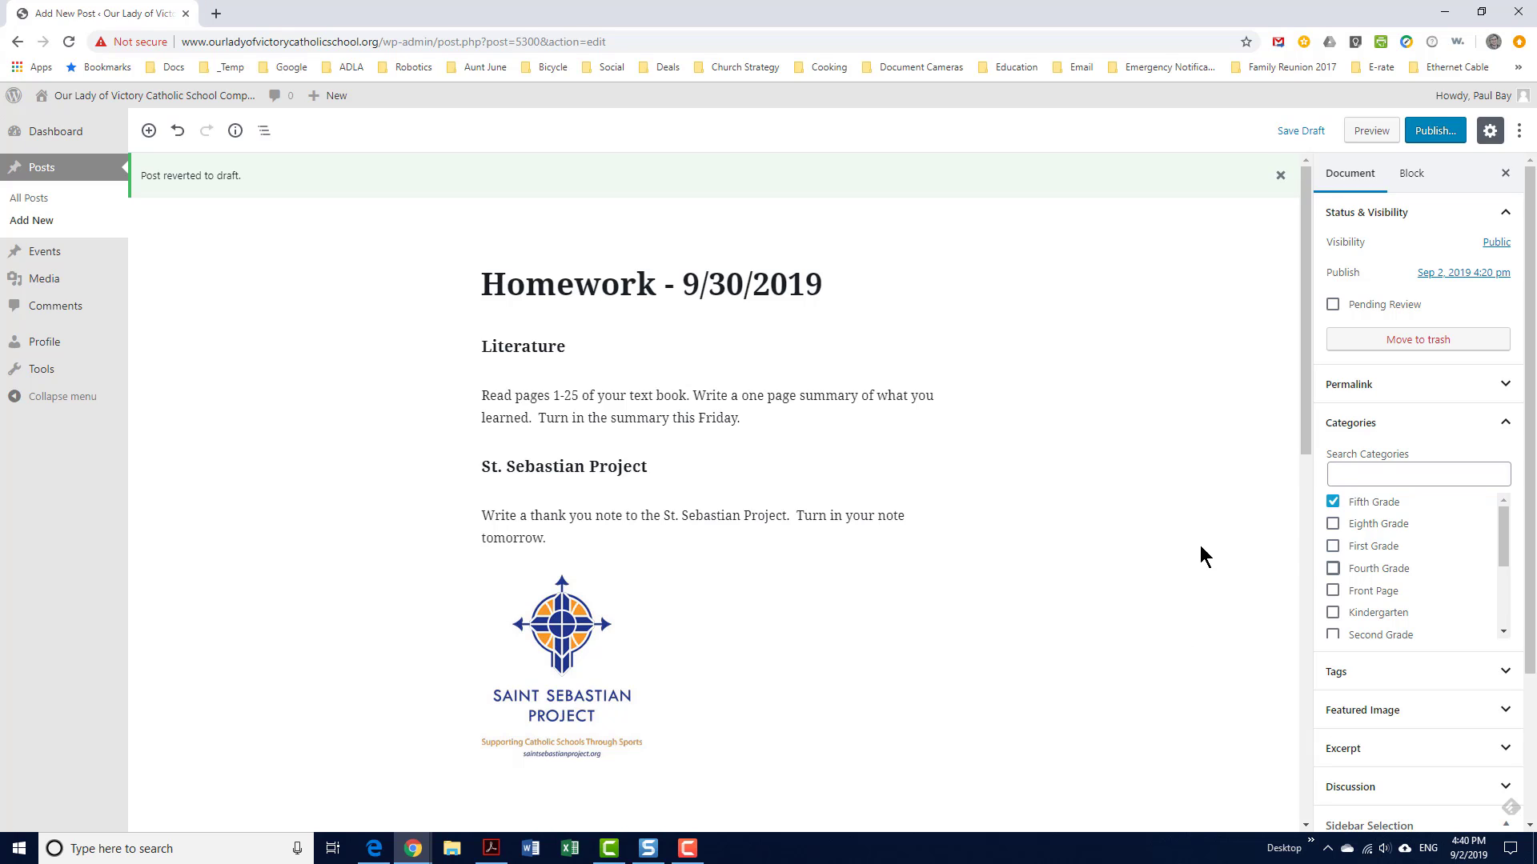
Publish the Homework - 9/30/2019 post and switch to the school site in Edge
left_click(1435, 132)
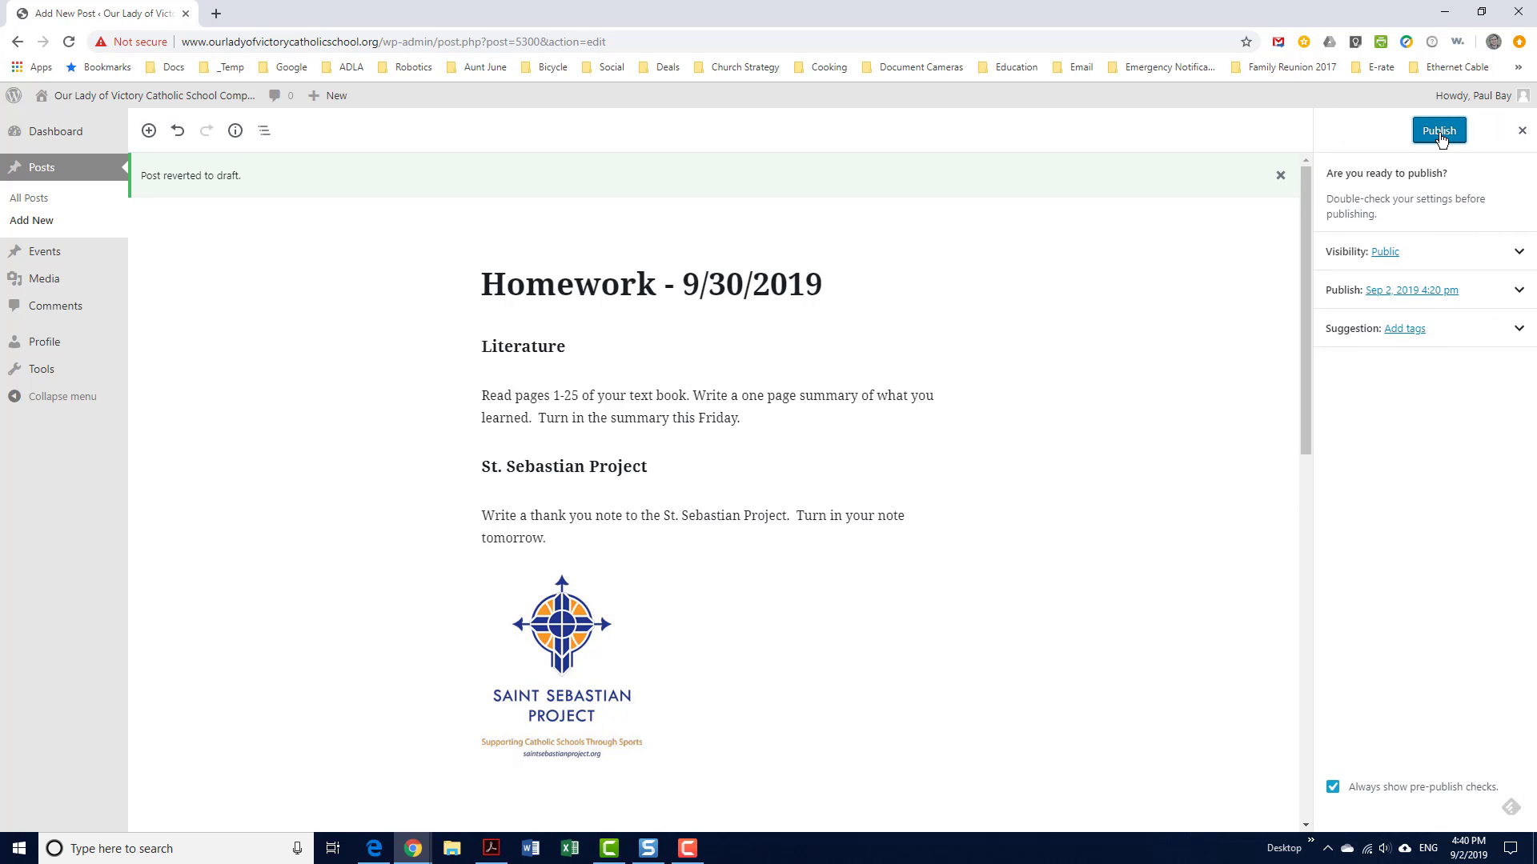
left_click(1439, 132)
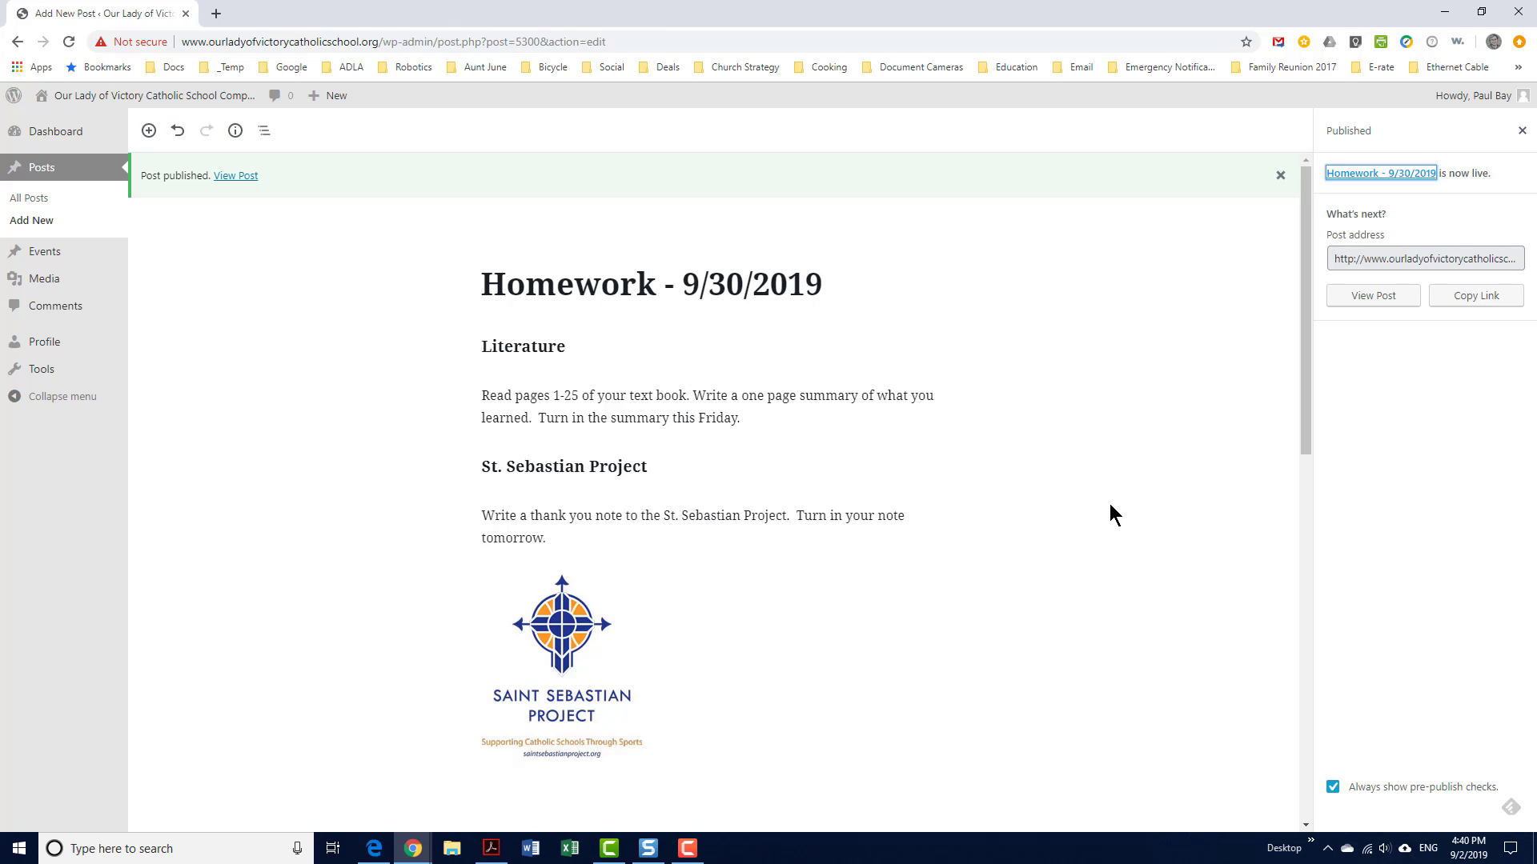
left_click(378, 853)
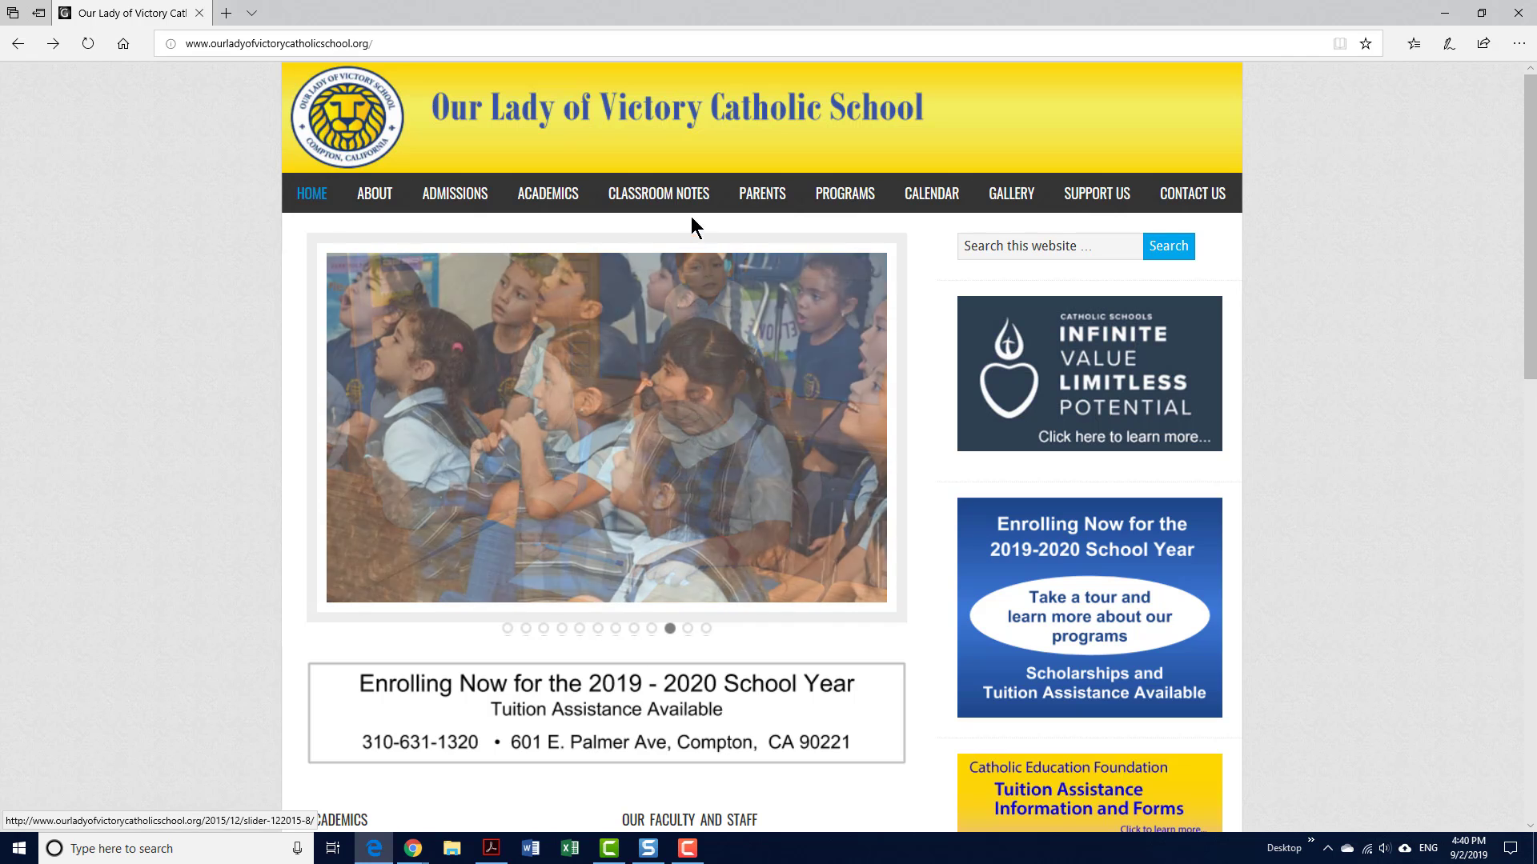
Check the new homework post on the Fifth Grade Classroom Notes page, then go back to WordPress
mouse_move(685, 197)
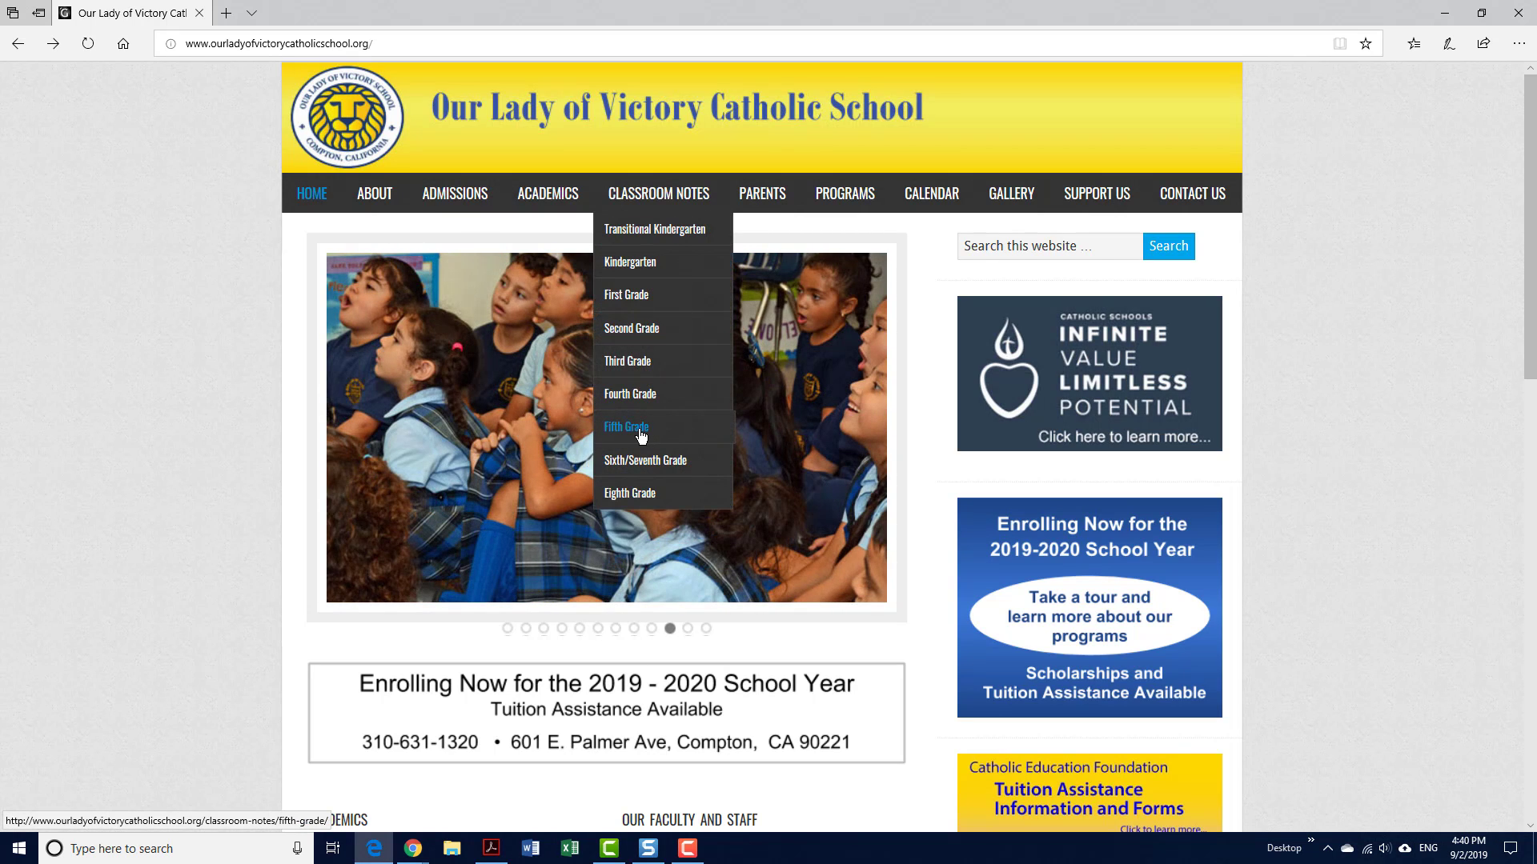
left_click(641, 434)
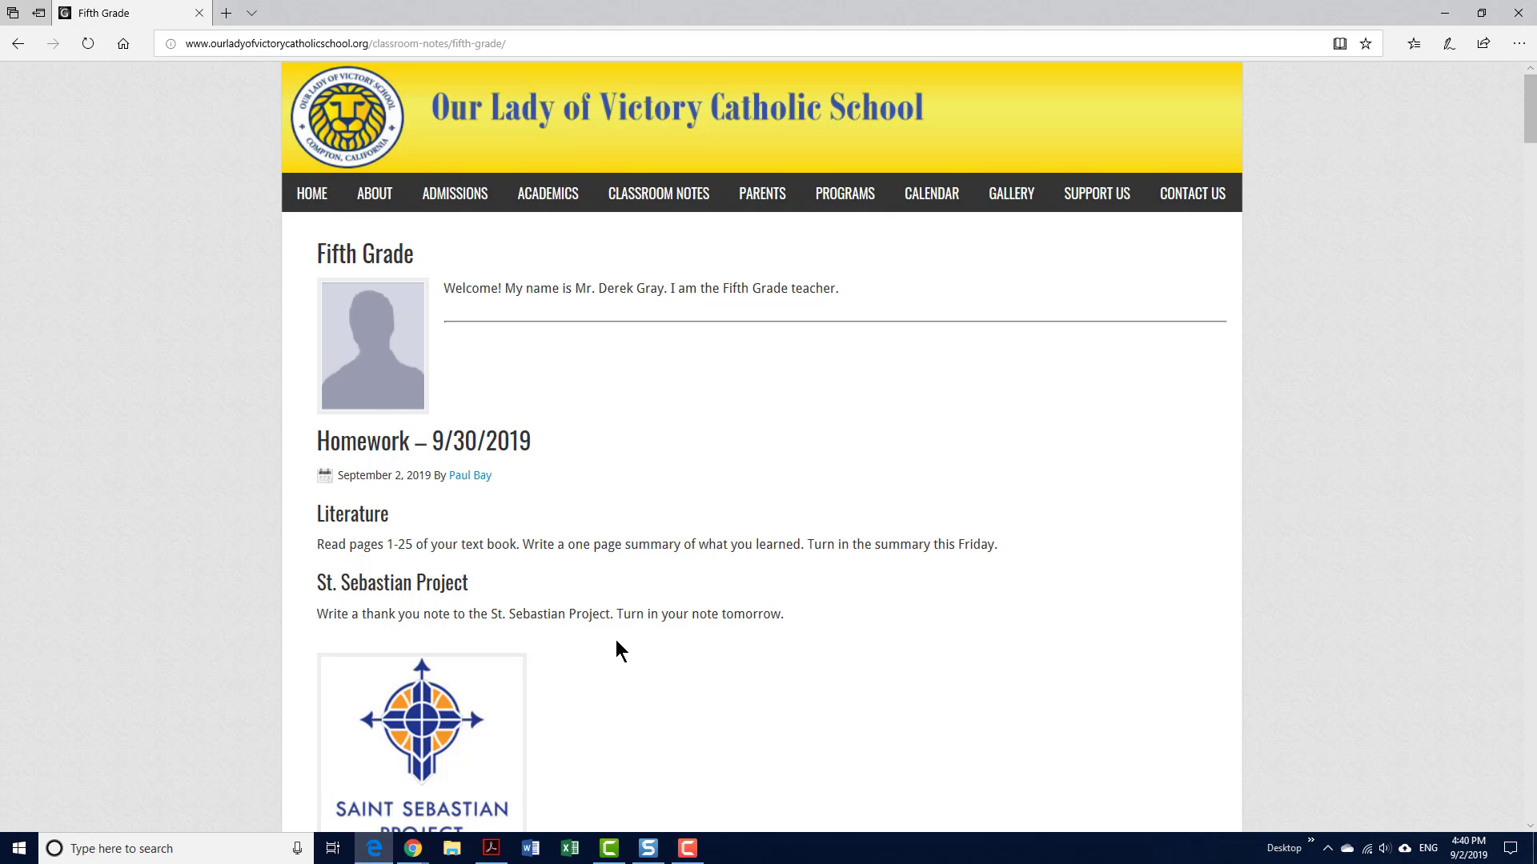
scroll(622, 649, "down", 2)
scroll(633, 641, "up", 2)
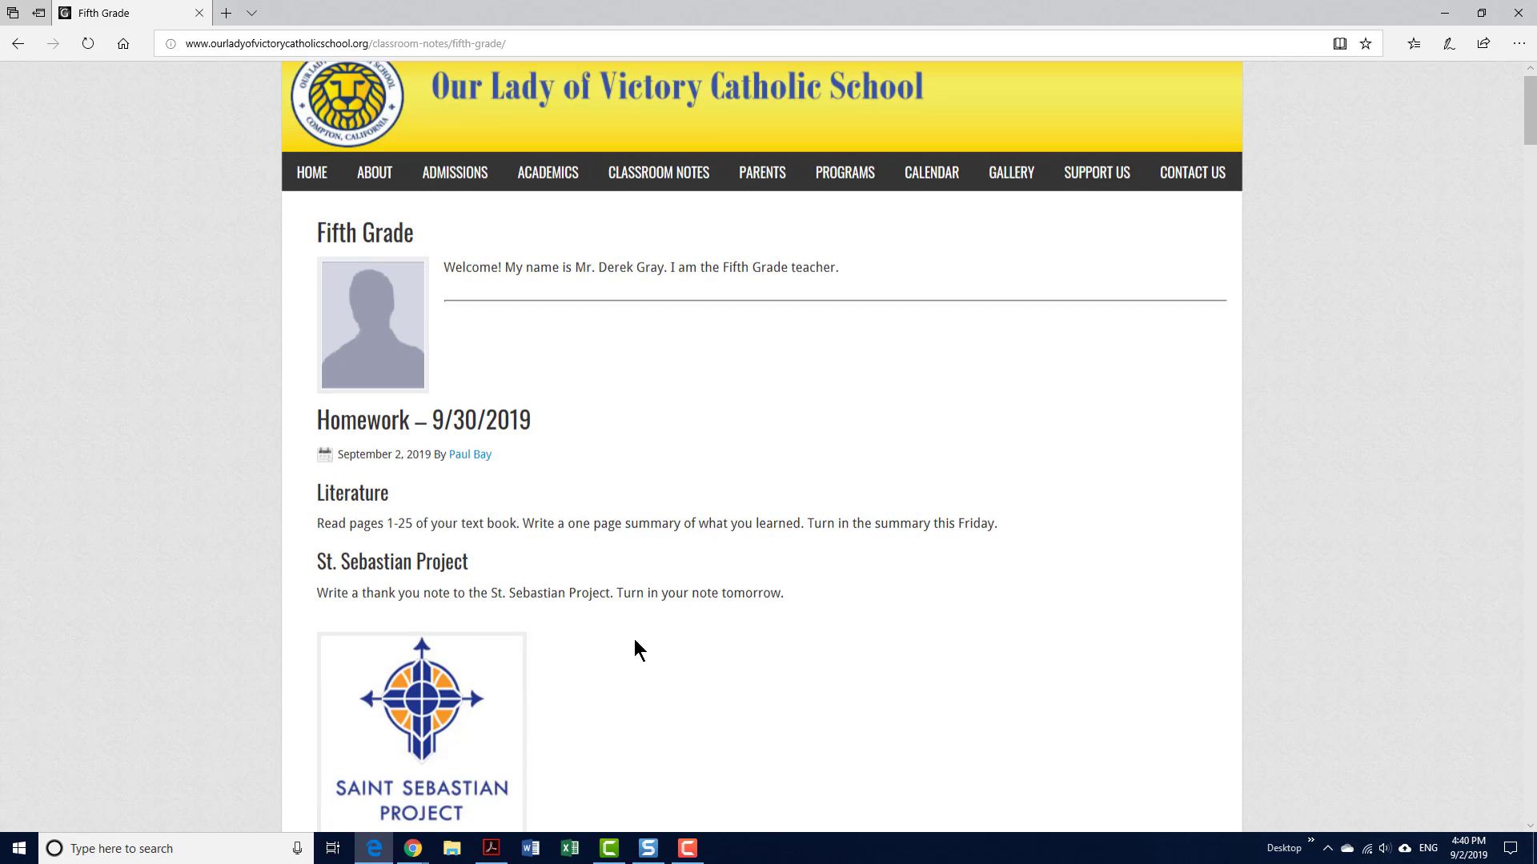
left_click(412, 847)
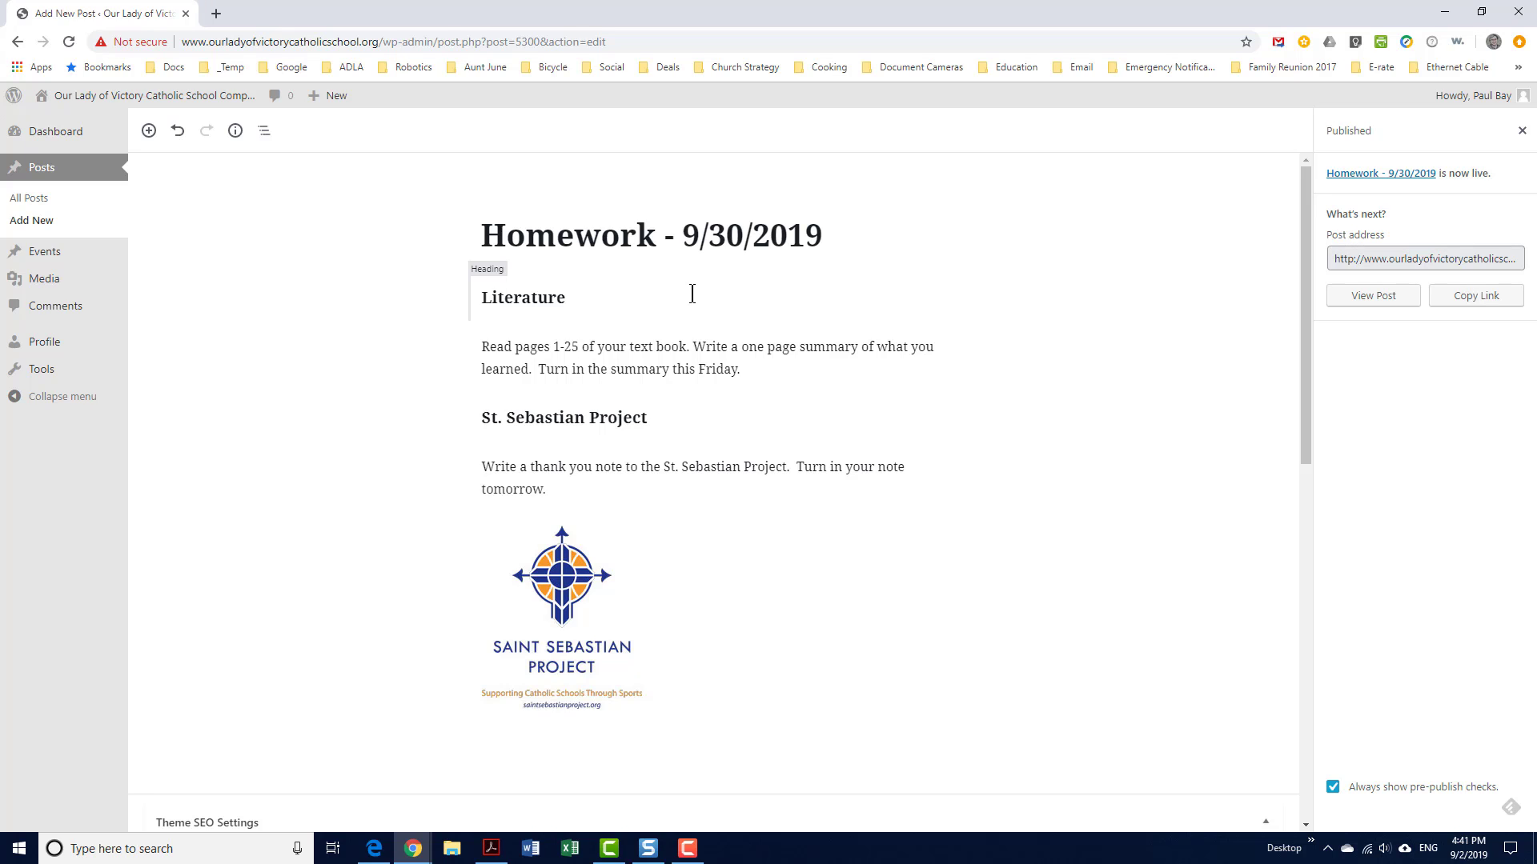
left_click(607, 297)
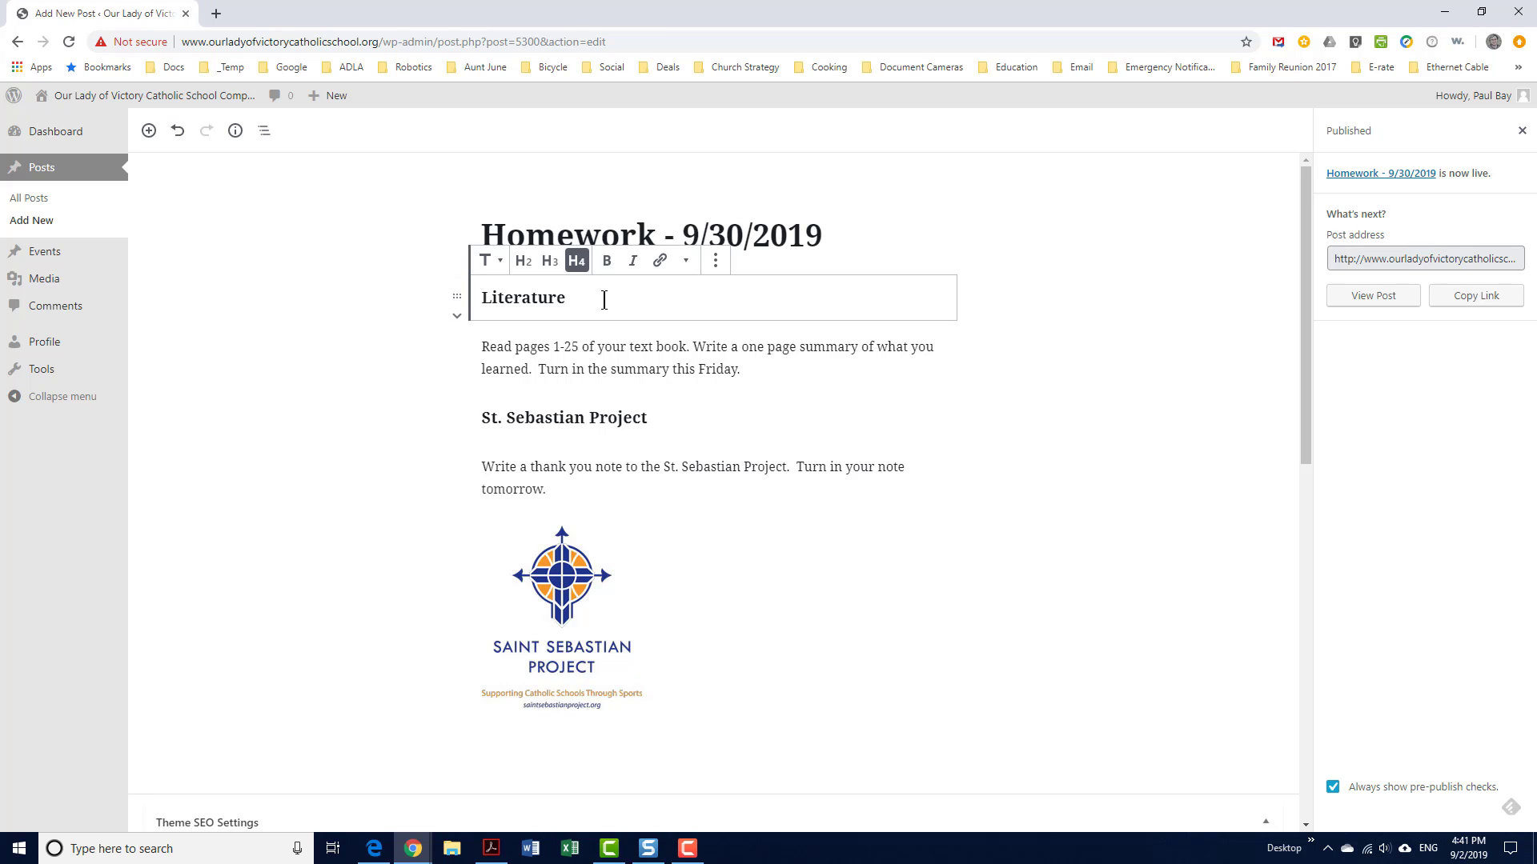
left_click(715, 264)
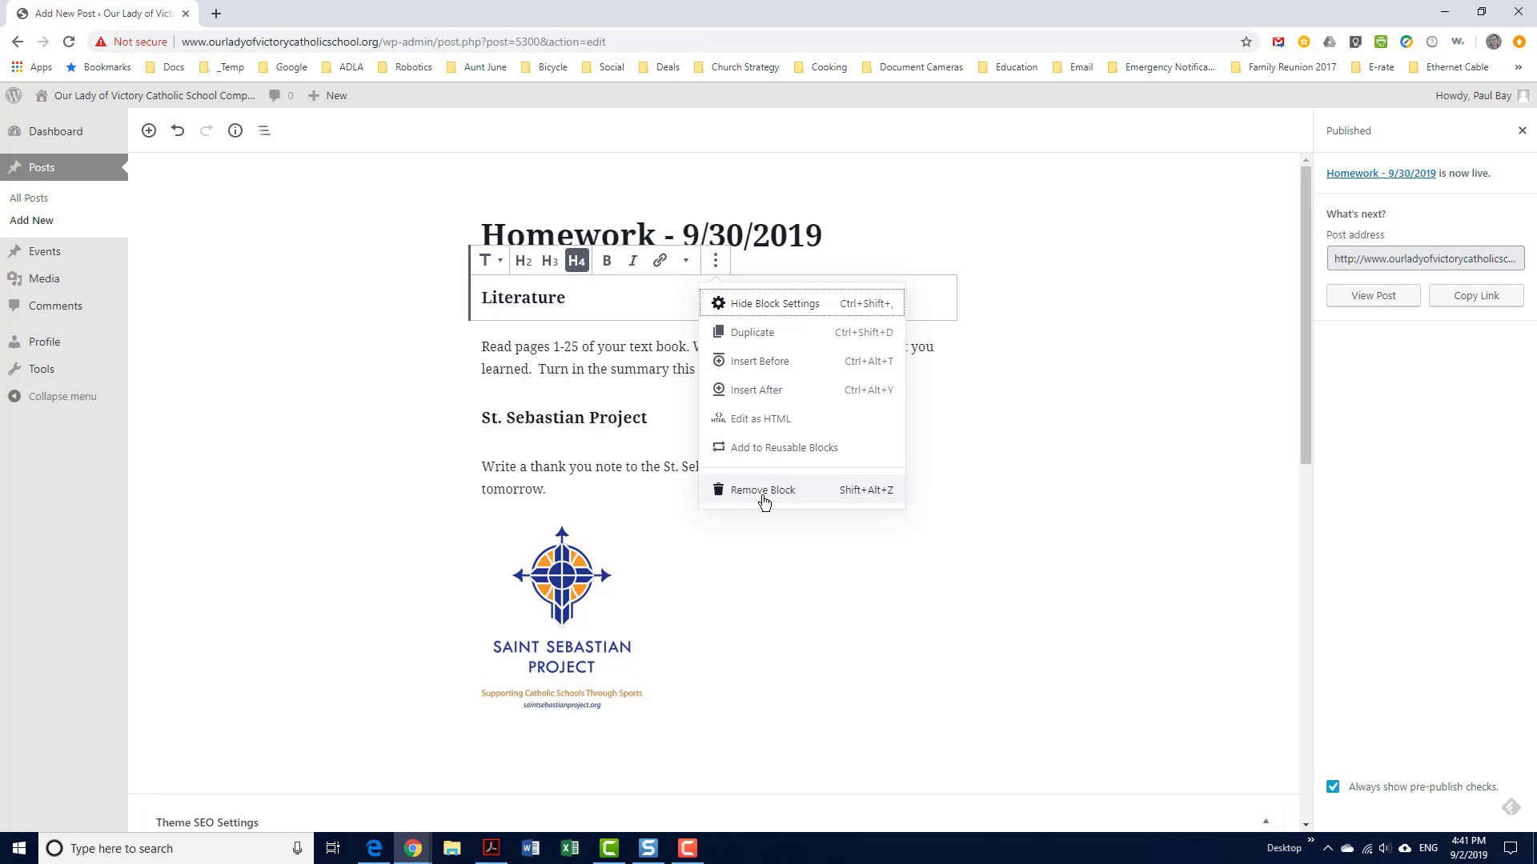
left_click(798, 559)
left_click(676, 362)
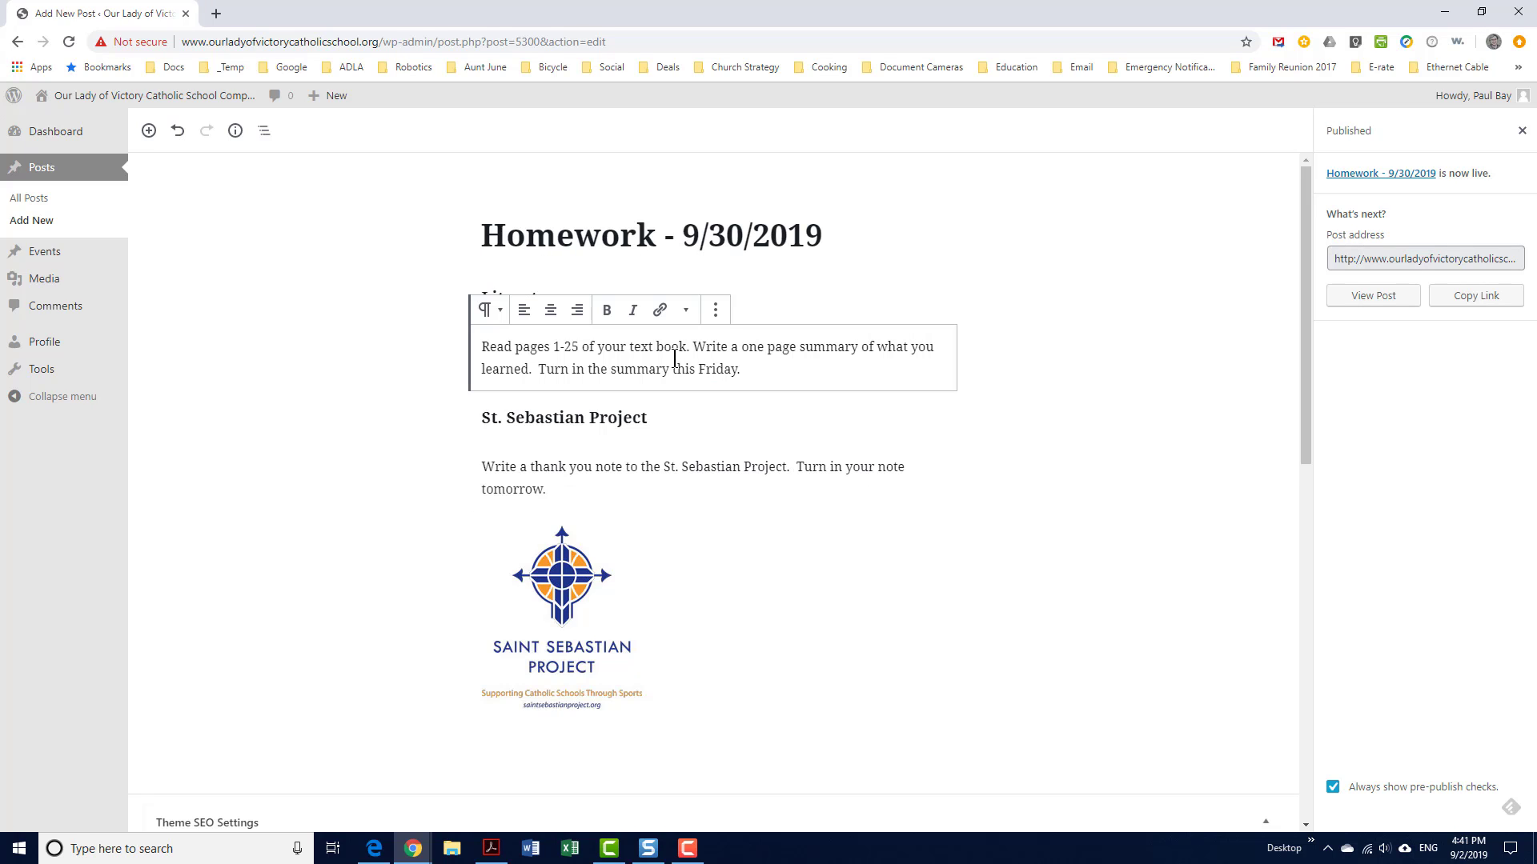
left_click(720, 320)
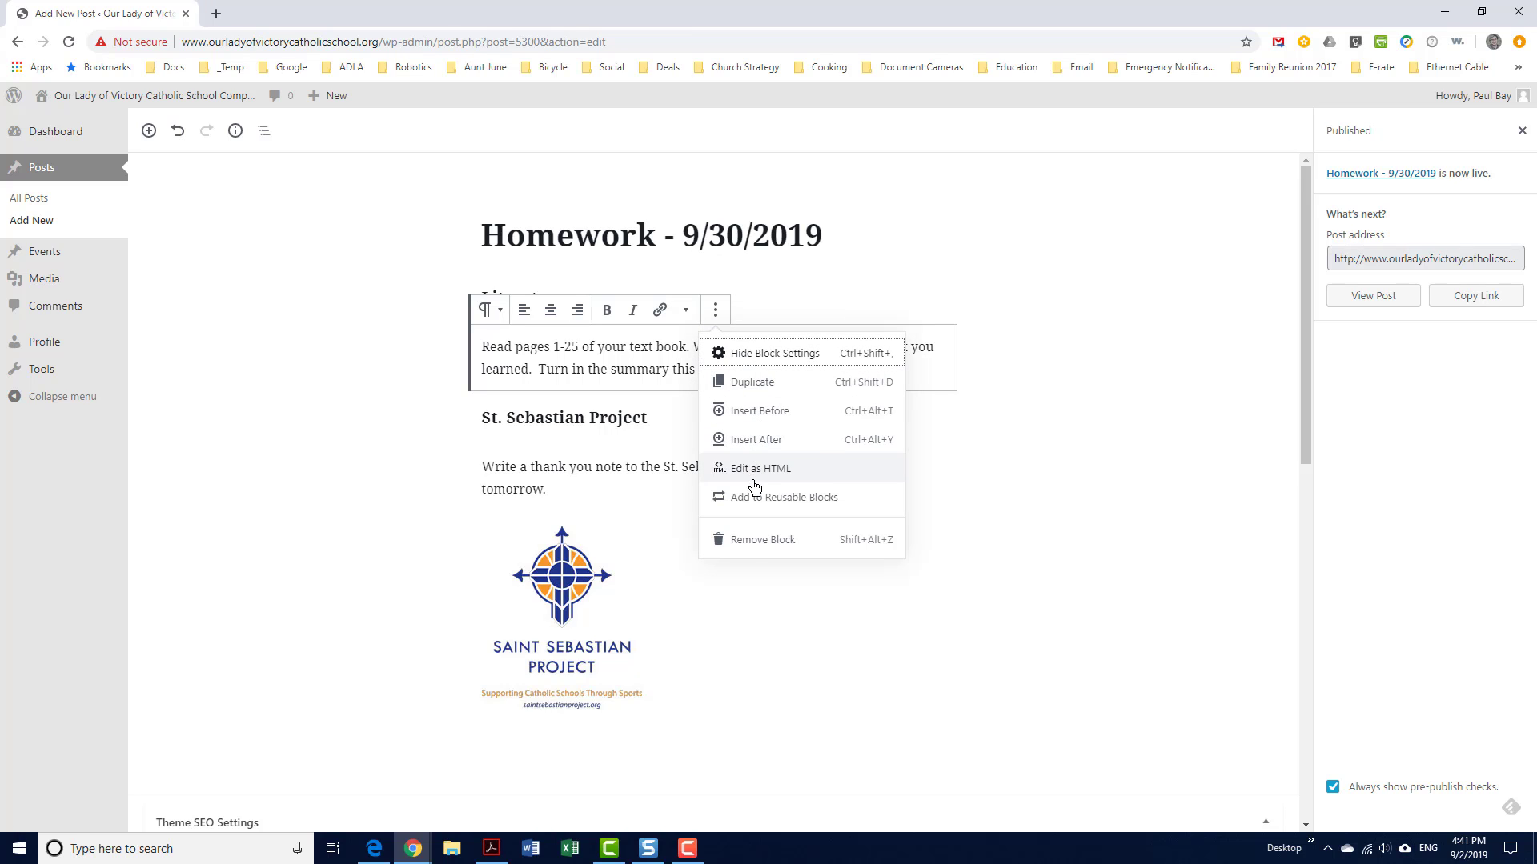
left_click(749, 544)
left_click(1085, 490)
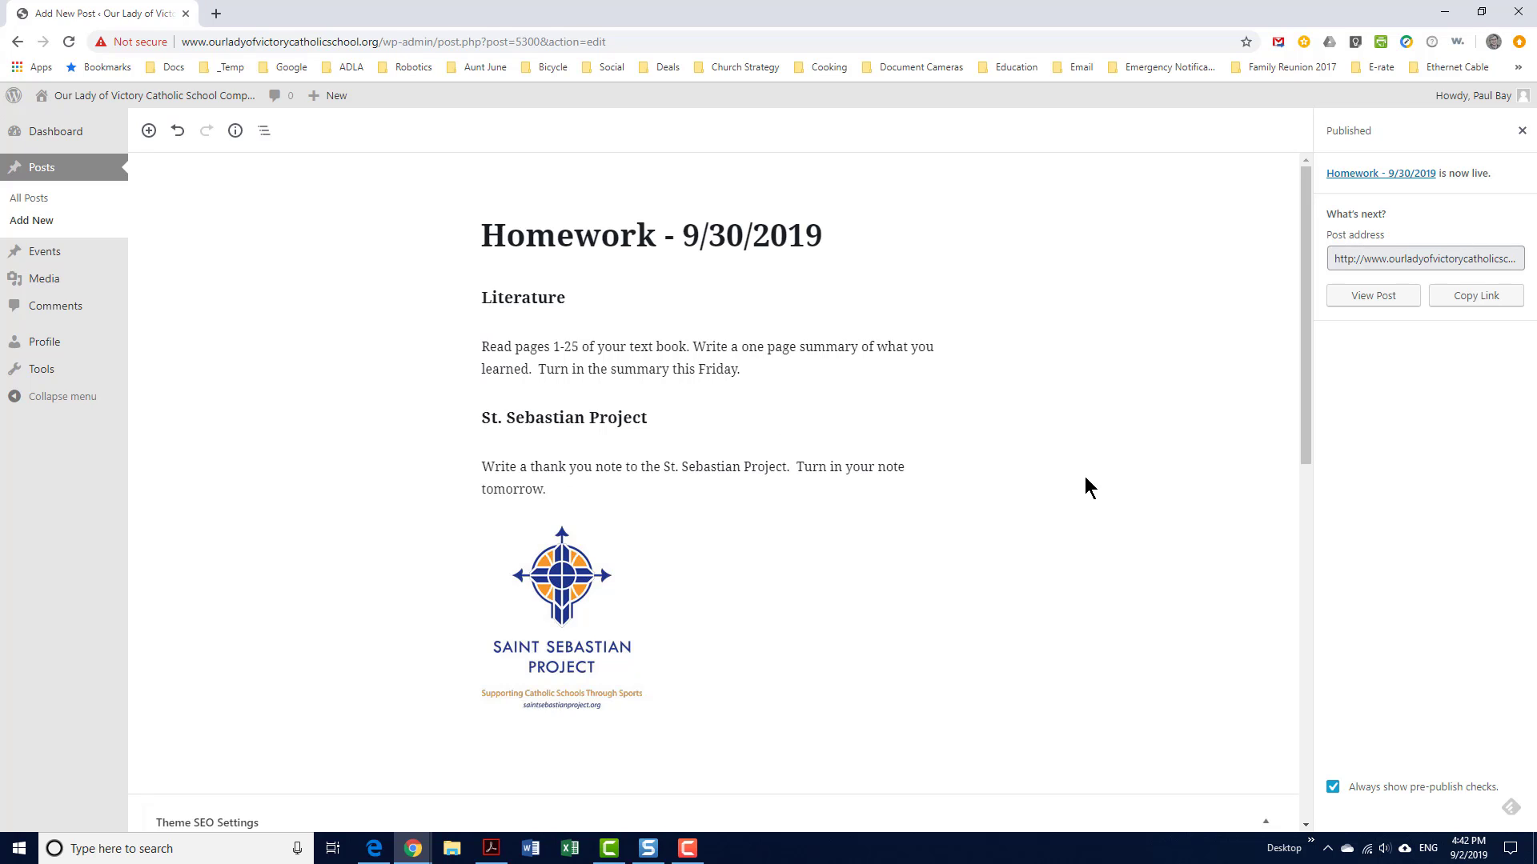
left_click(636, 301)
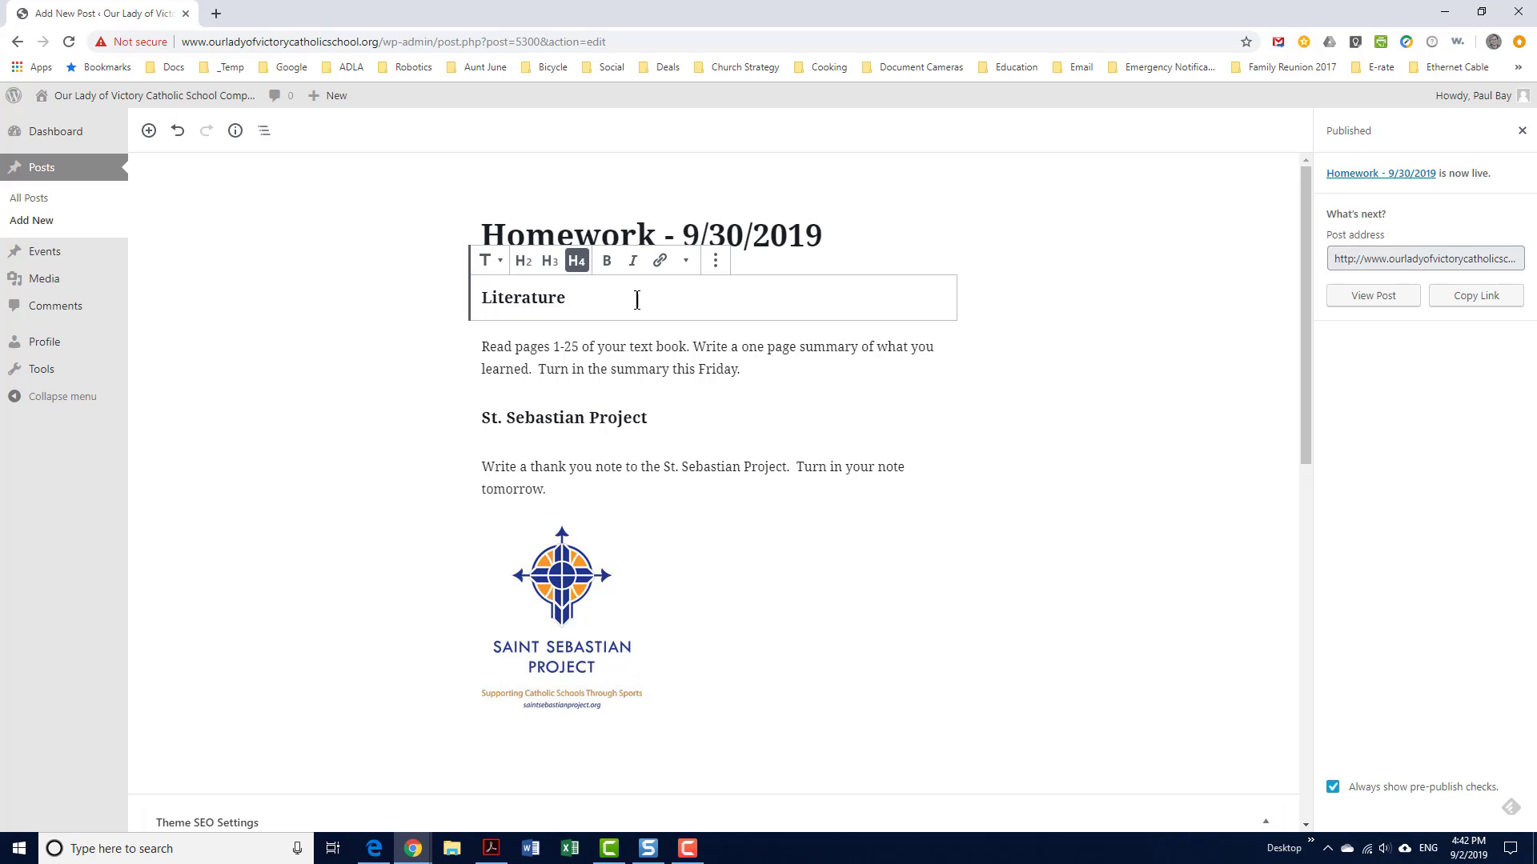
left_click(714, 263)
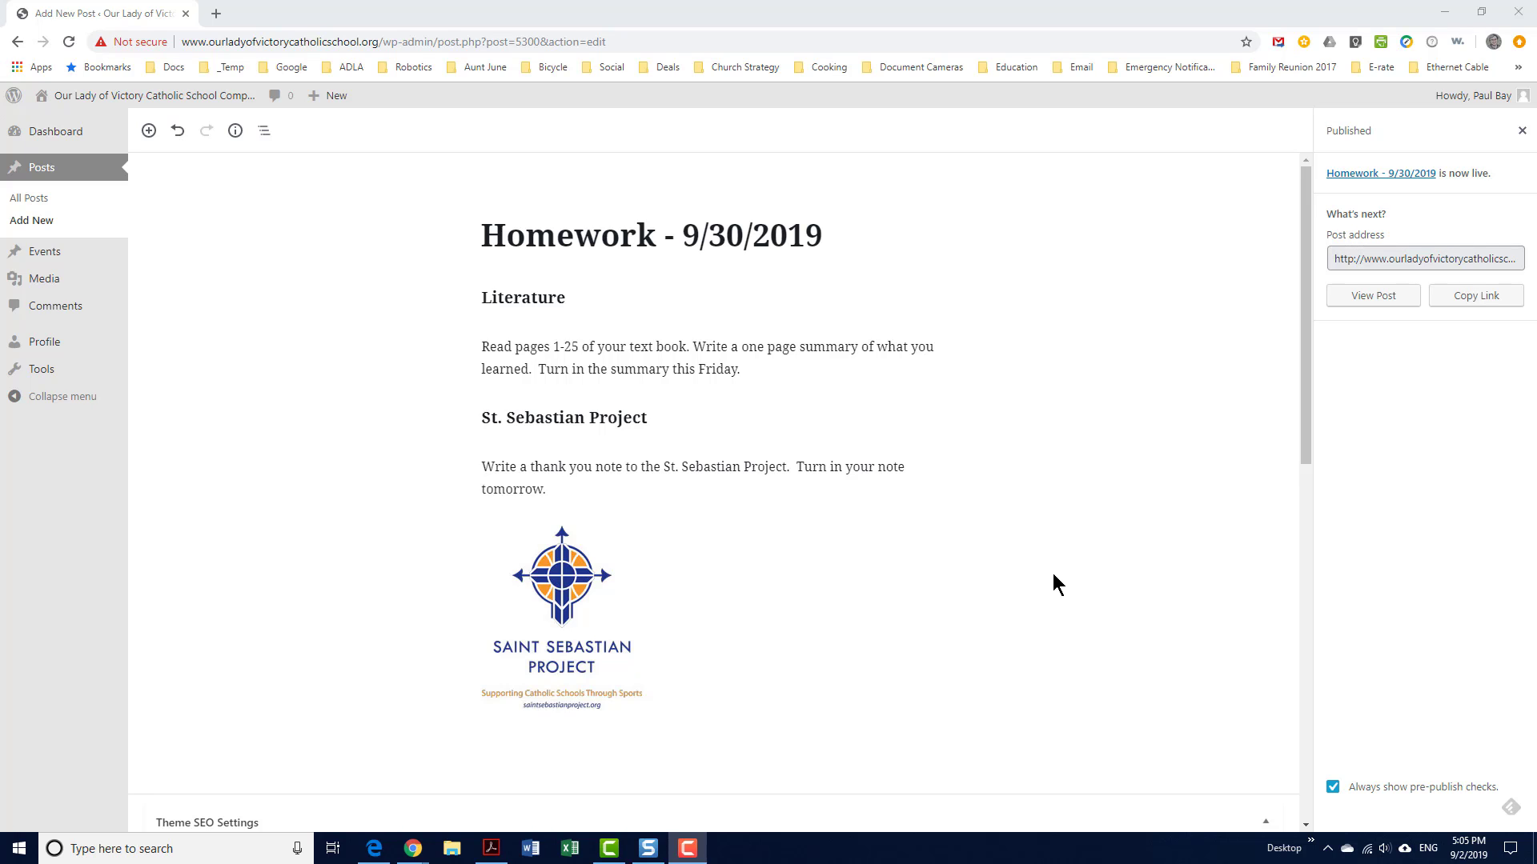
Switch the Homework post back to draft, confirm the prompt, and return to the Edge window
left_click(1522, 132)
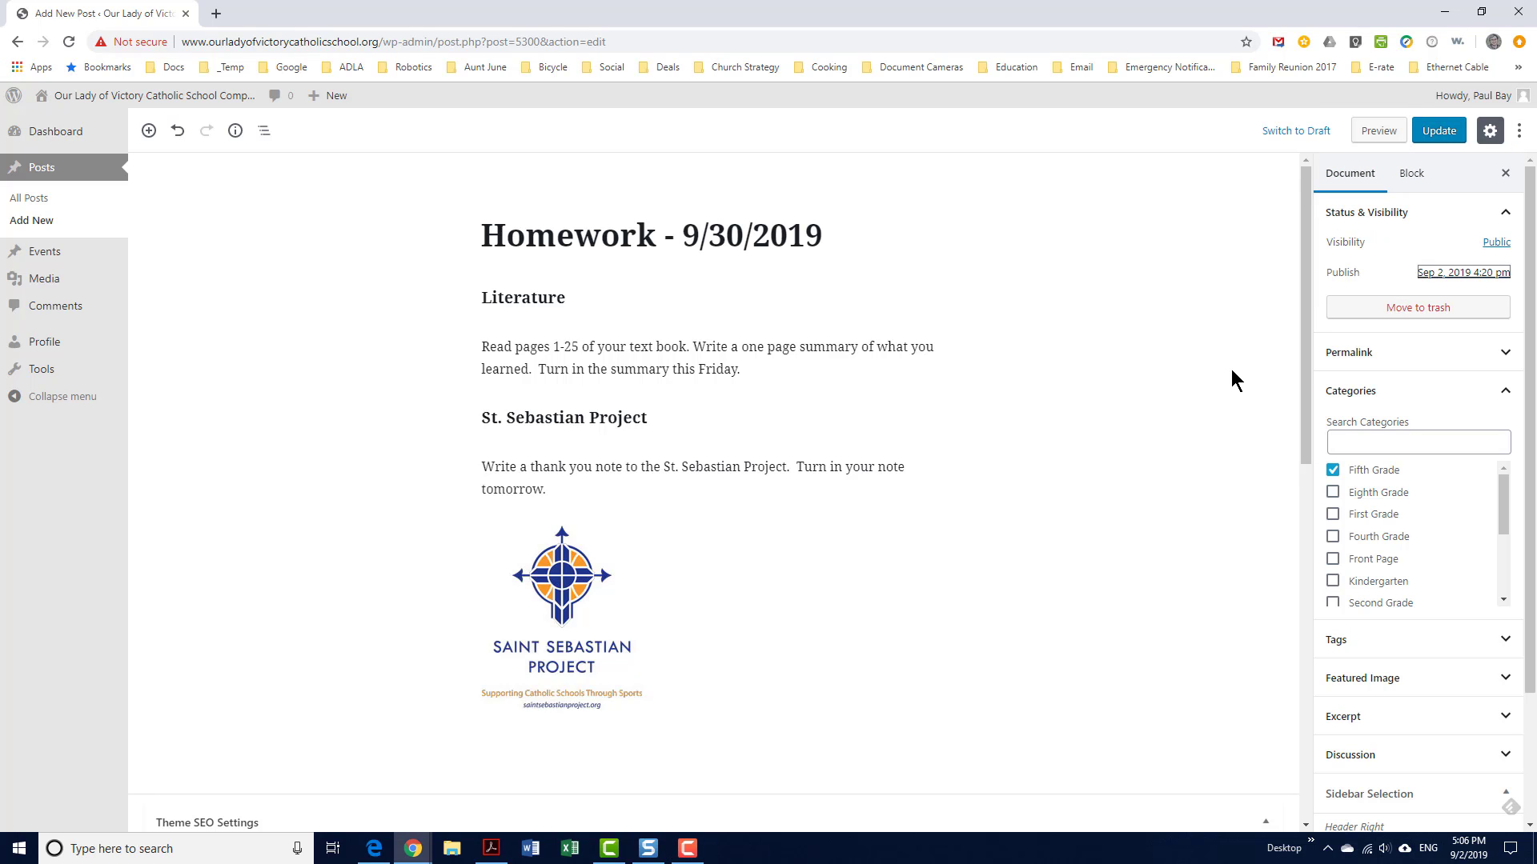
left_click(1291, 133)
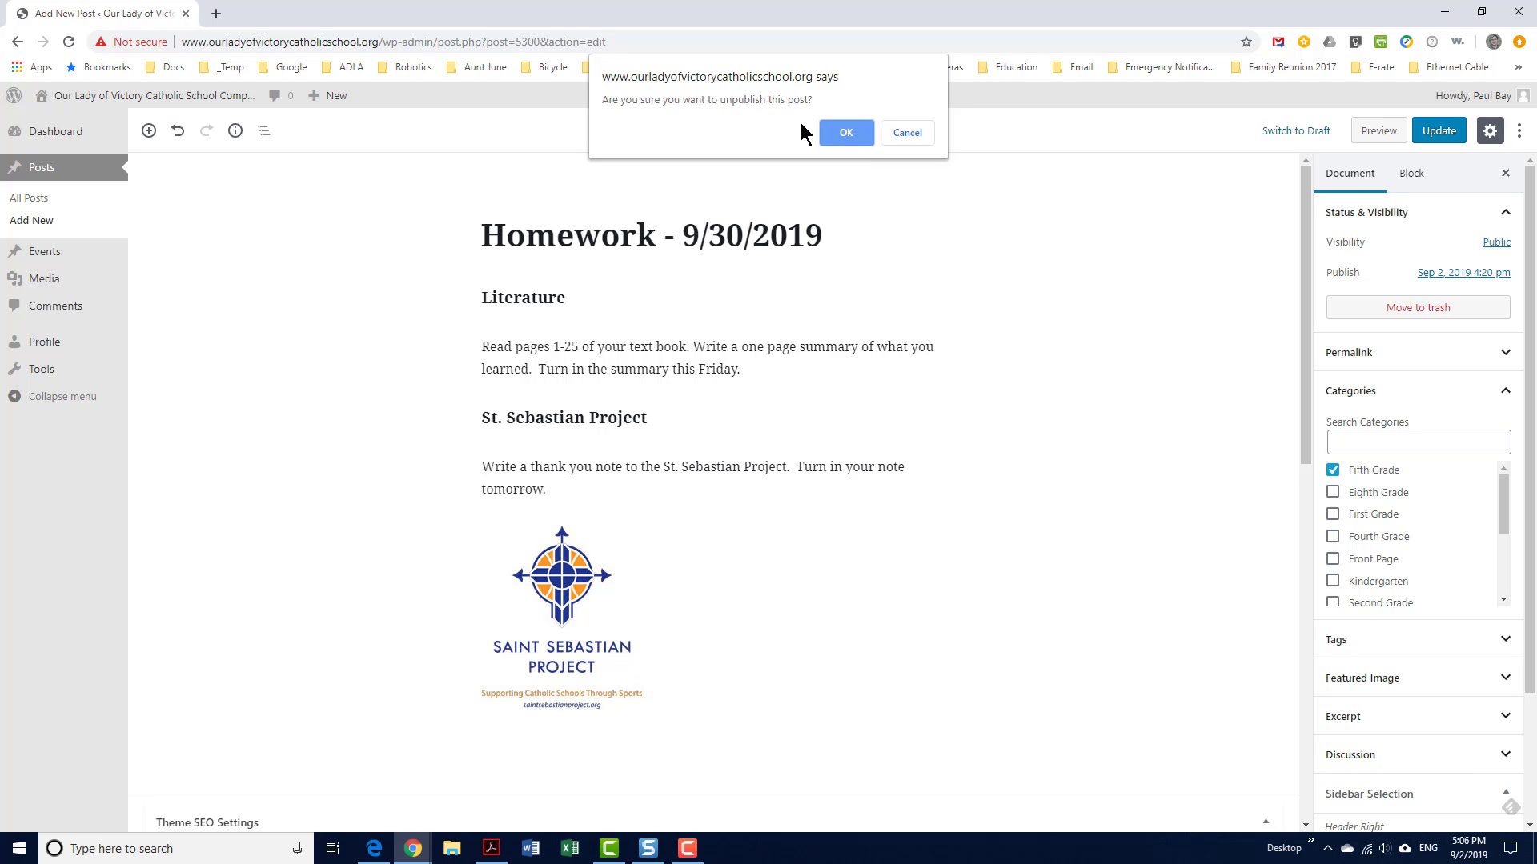
left_click(844, 133)
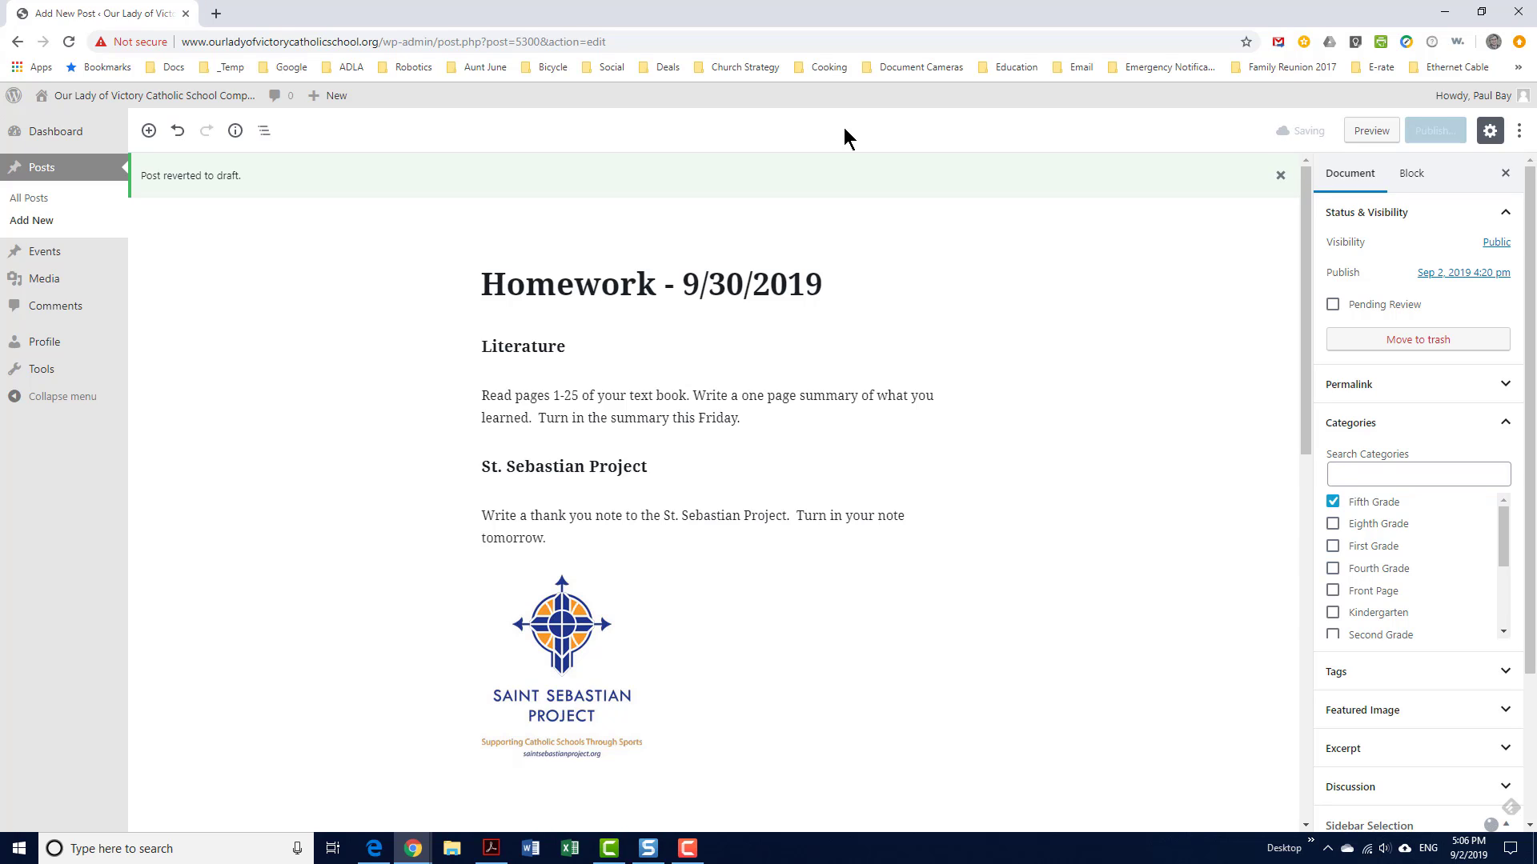
left_click(371, 853)
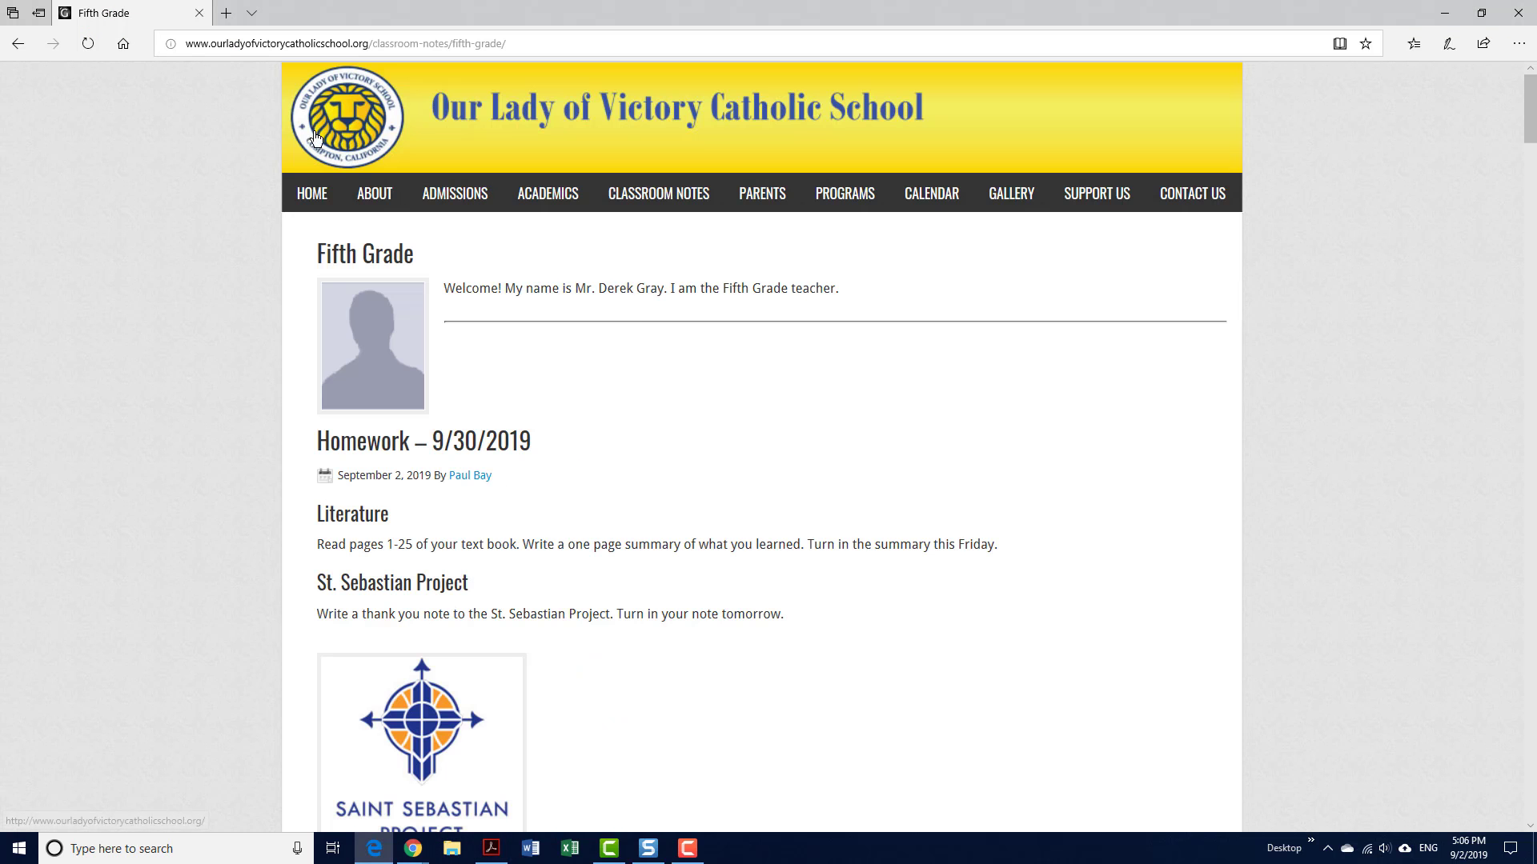
Reload the Fifth Grade page to confirm the post is gone, then return to the Add New Post window
left_click(89, 42)
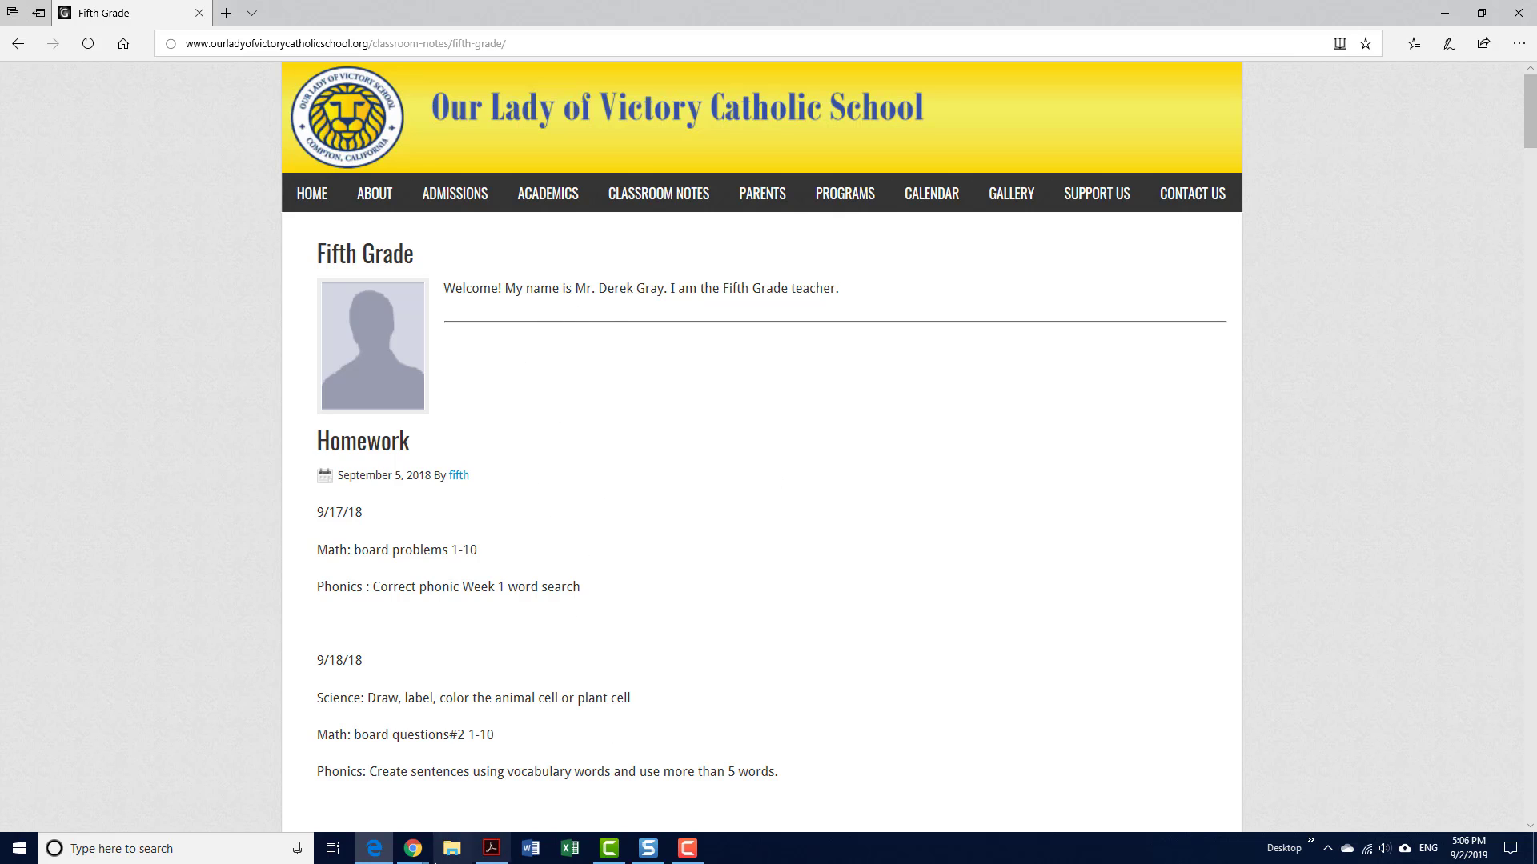
mouse_move(412, 855)
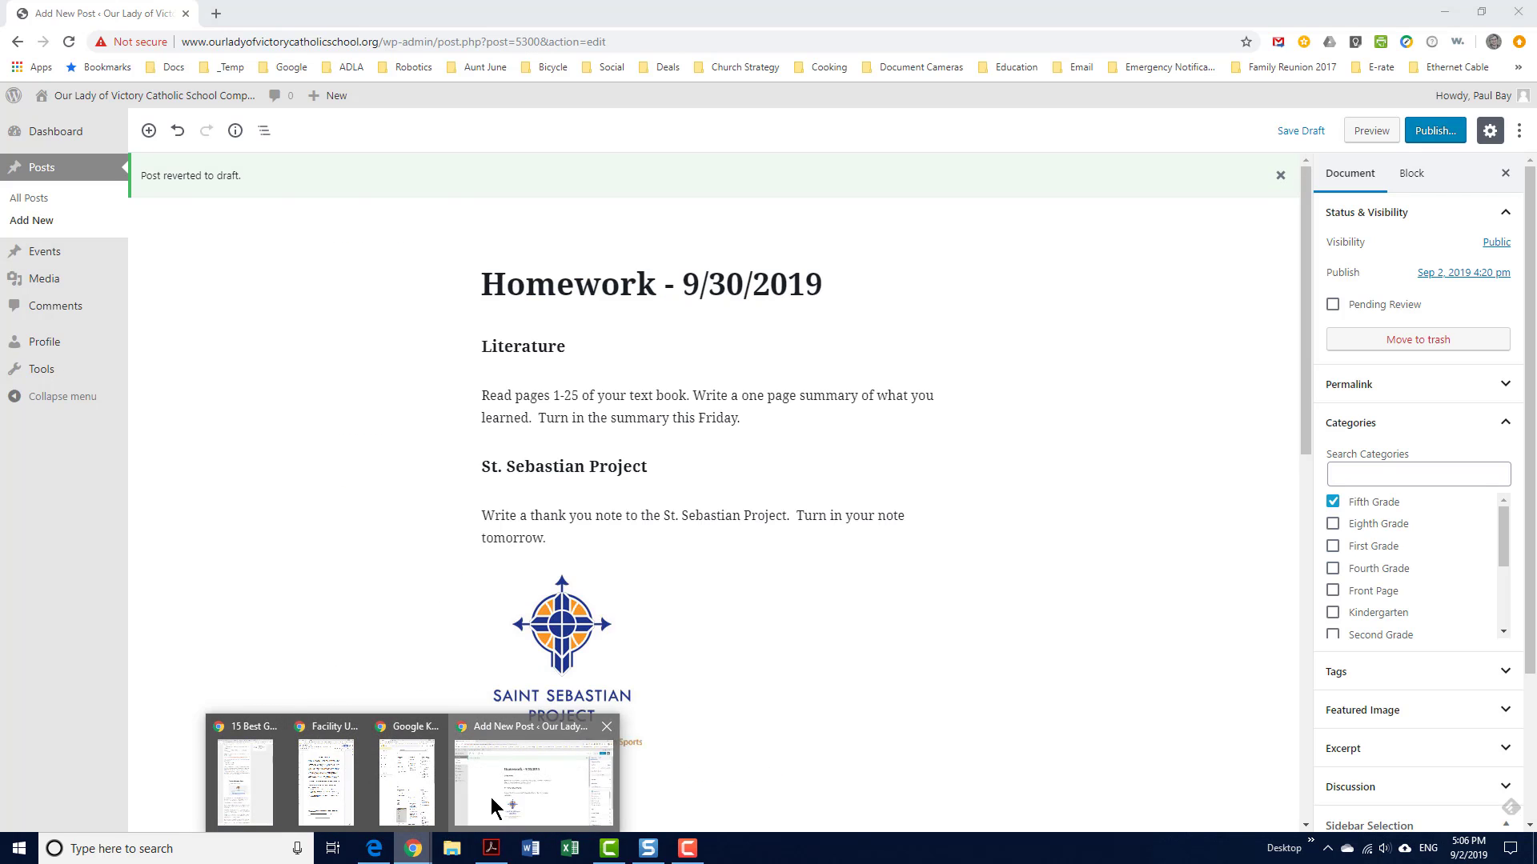
left_click(491, 797)
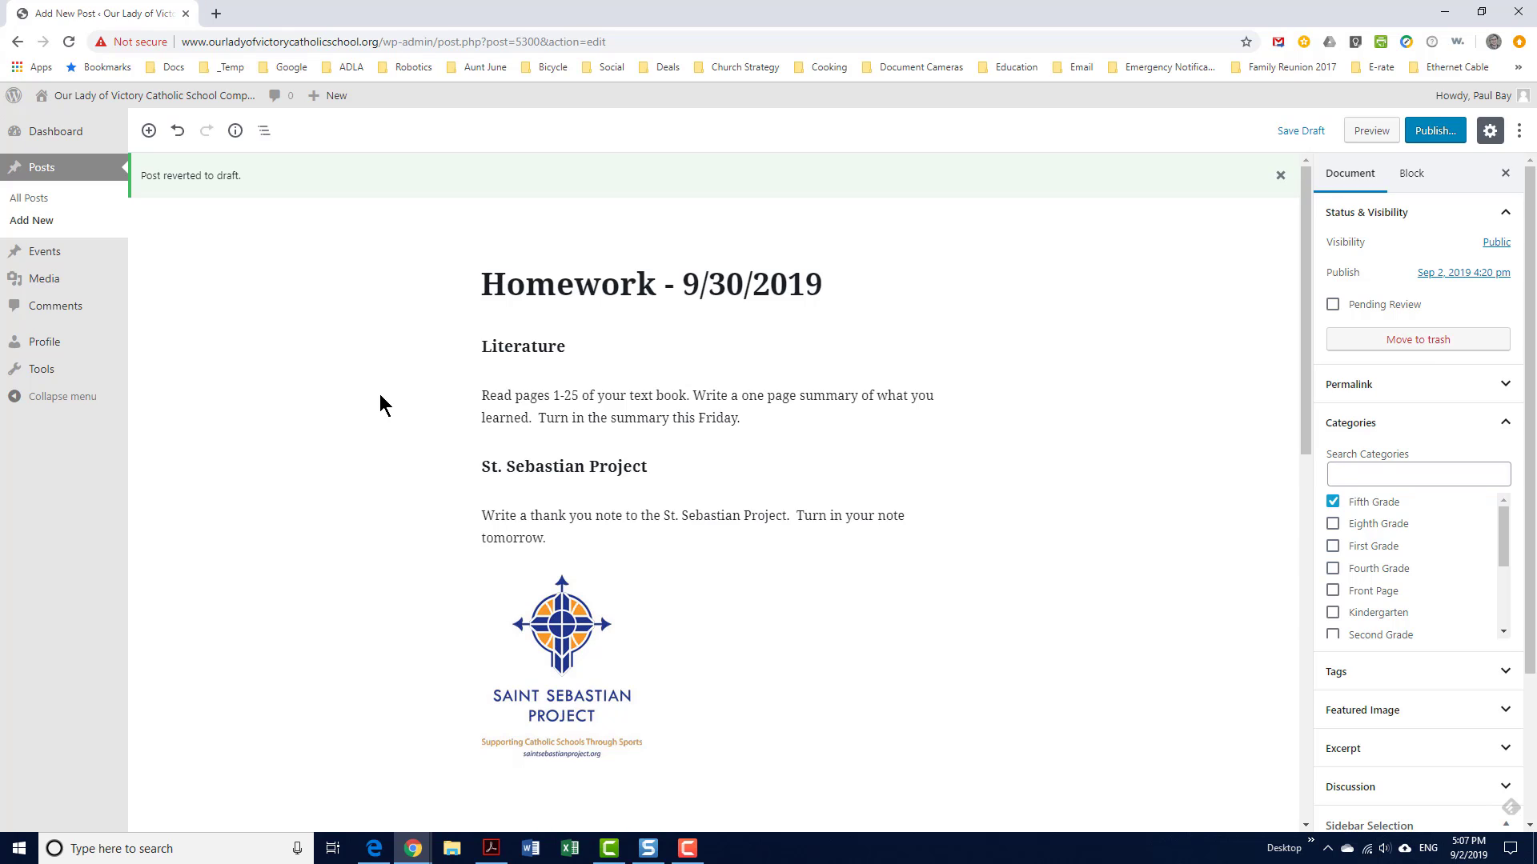
Open the Homework - 9/30/2019 draft from All Posts and check its Fifth Grade category
left_click(37, 206)
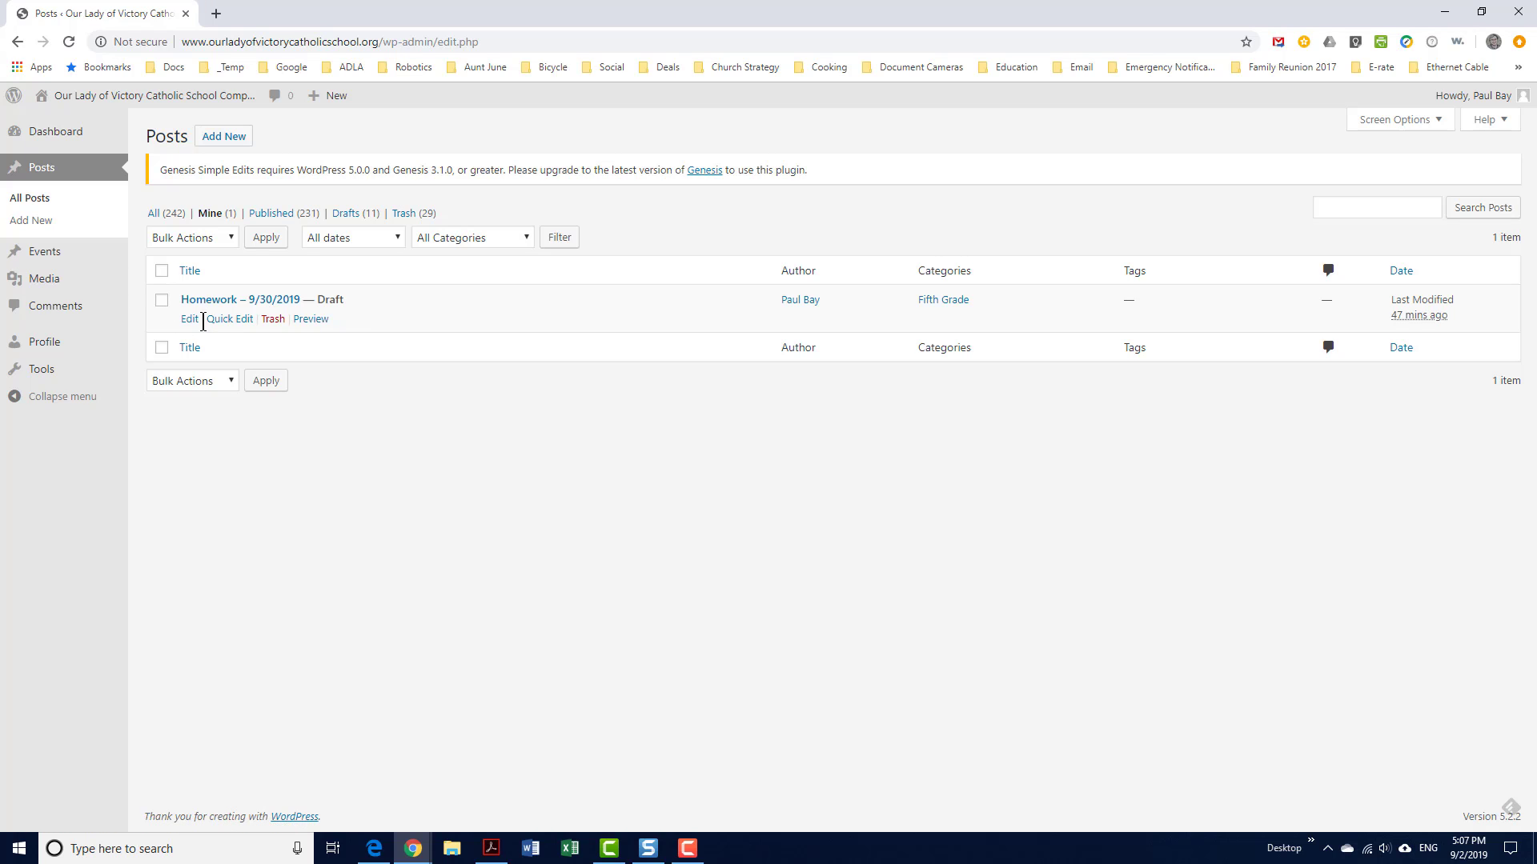
left_click(191, 320)
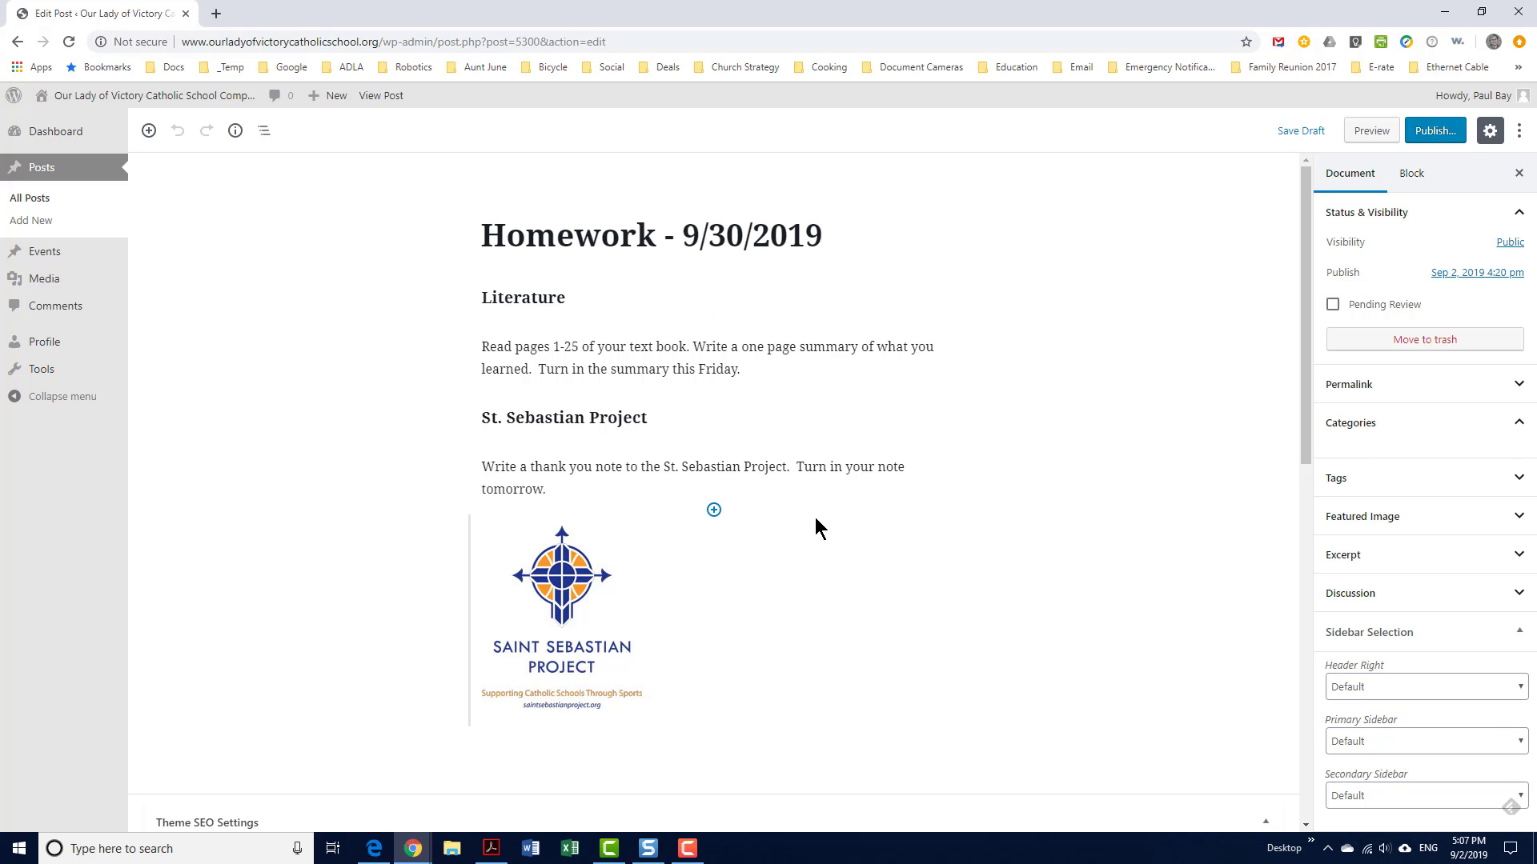
left_click(1519, 424)
left_click(1519, 425)
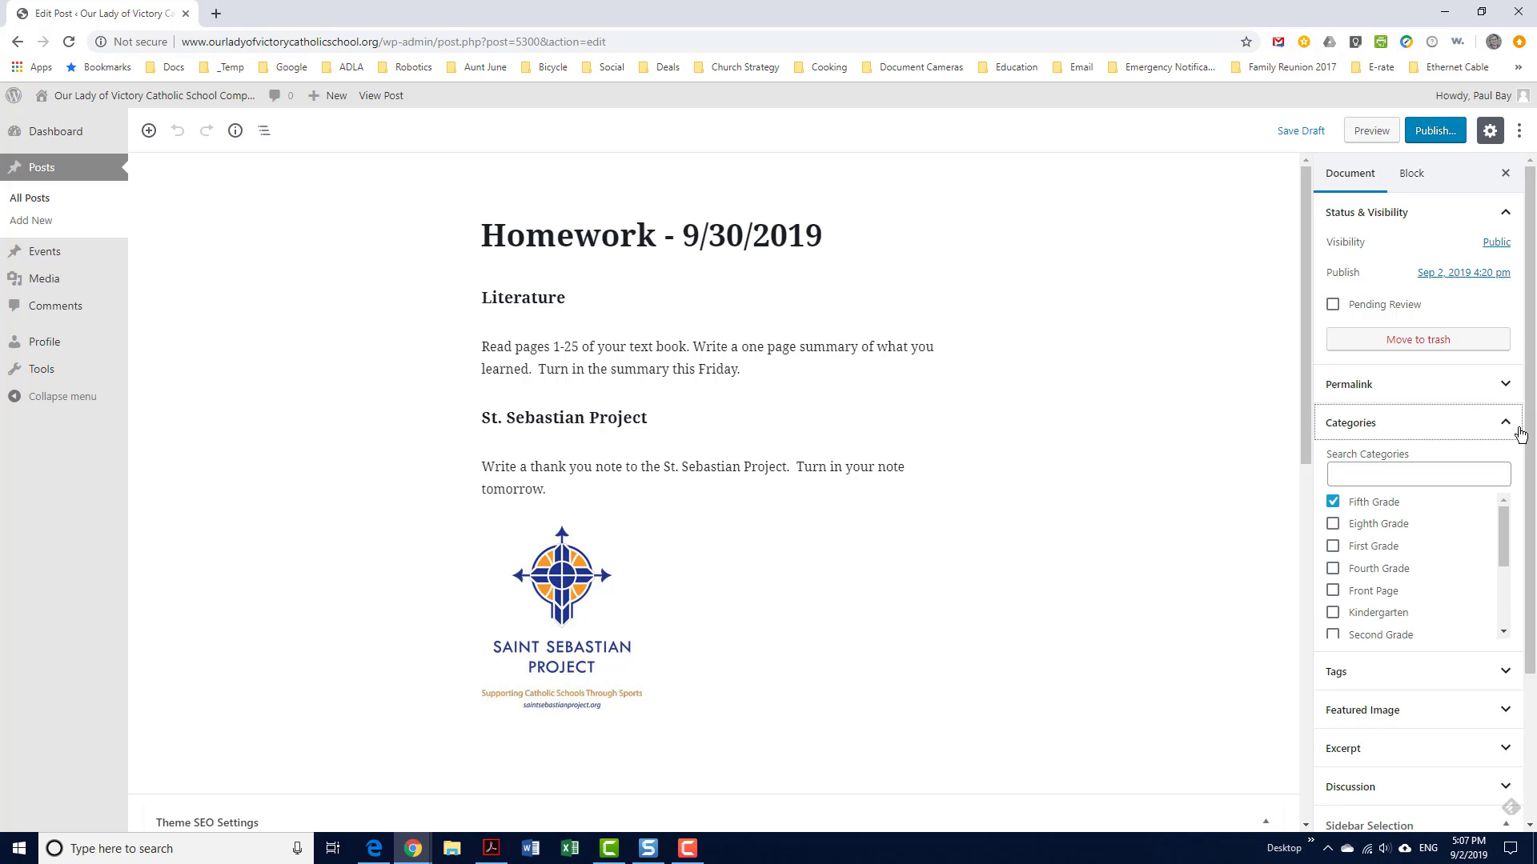